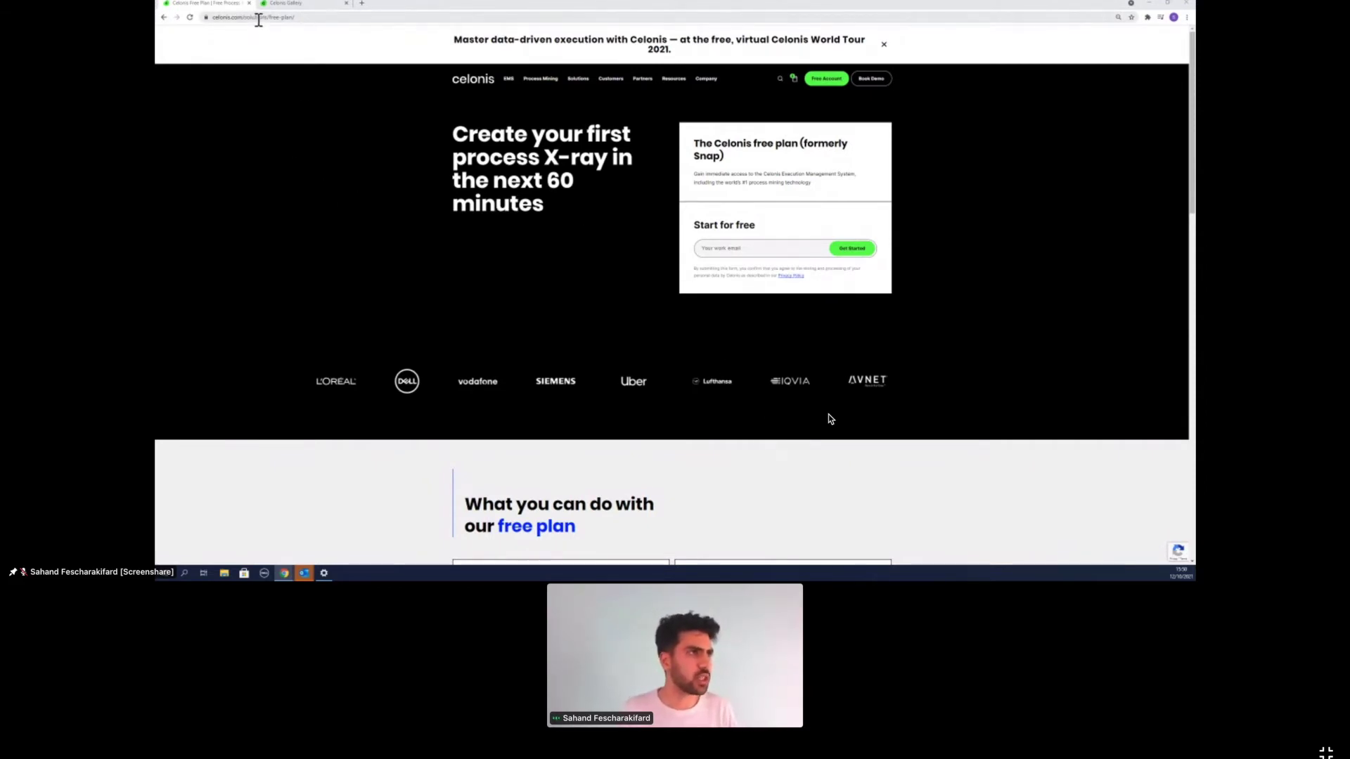
- Leave the free-plan work email field and switch to the Celonis Gallery tab
{"action": "left_click", "coordinate": [742, 243]}
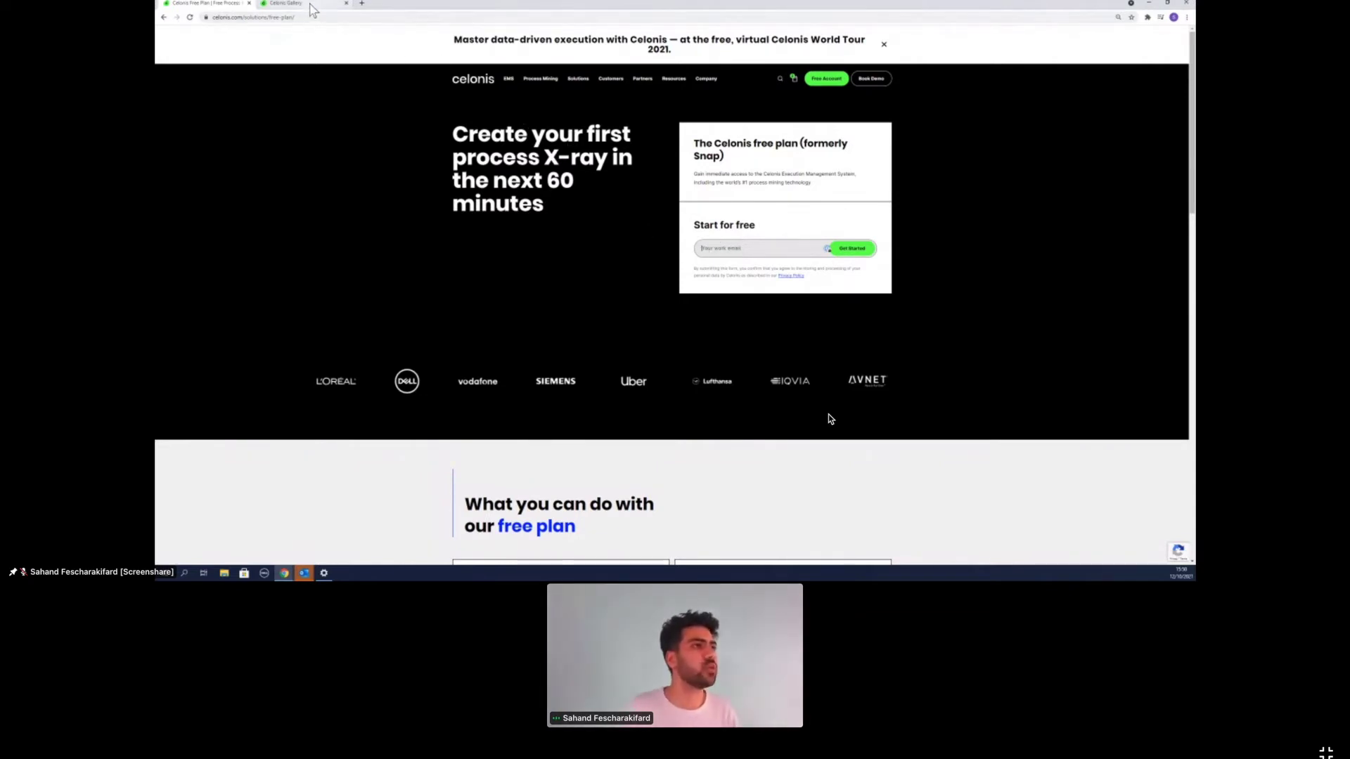
{"action": "left_click", "coordinate": [288, 4]}
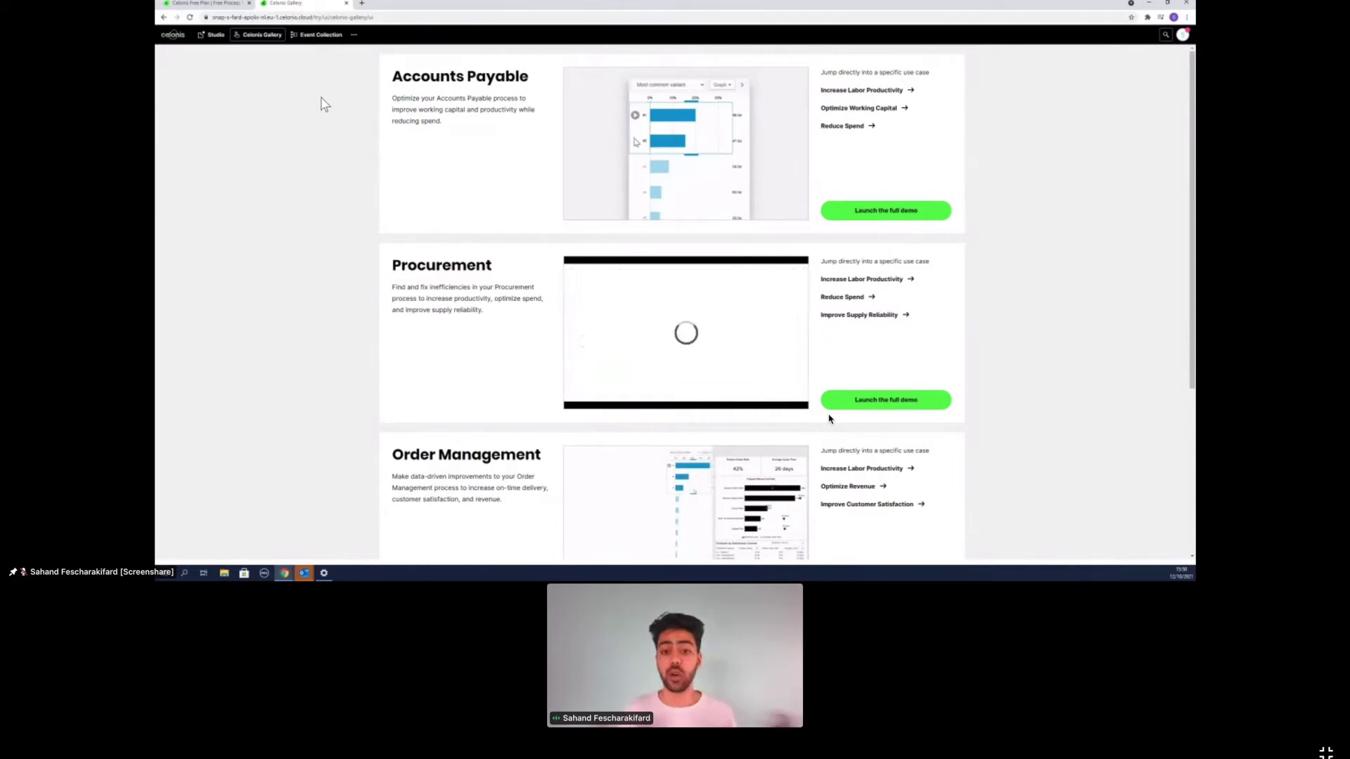
- Create the data pool 'Celonis World Tour Walkthrough' in Event Collection and view its data connections
{"action": "left_click", "coordinate": [324, 44]}
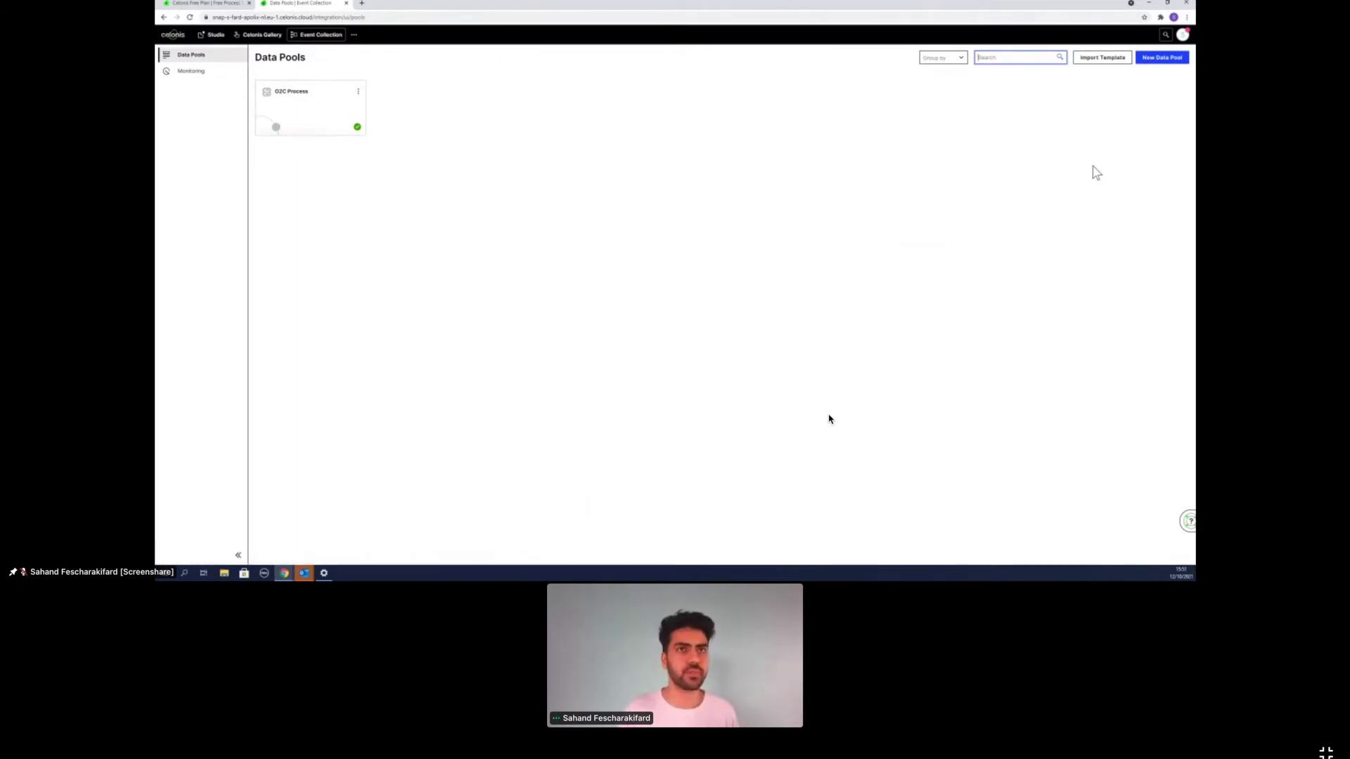
{"action": "left_click", "coordinate": [1160, 58]}
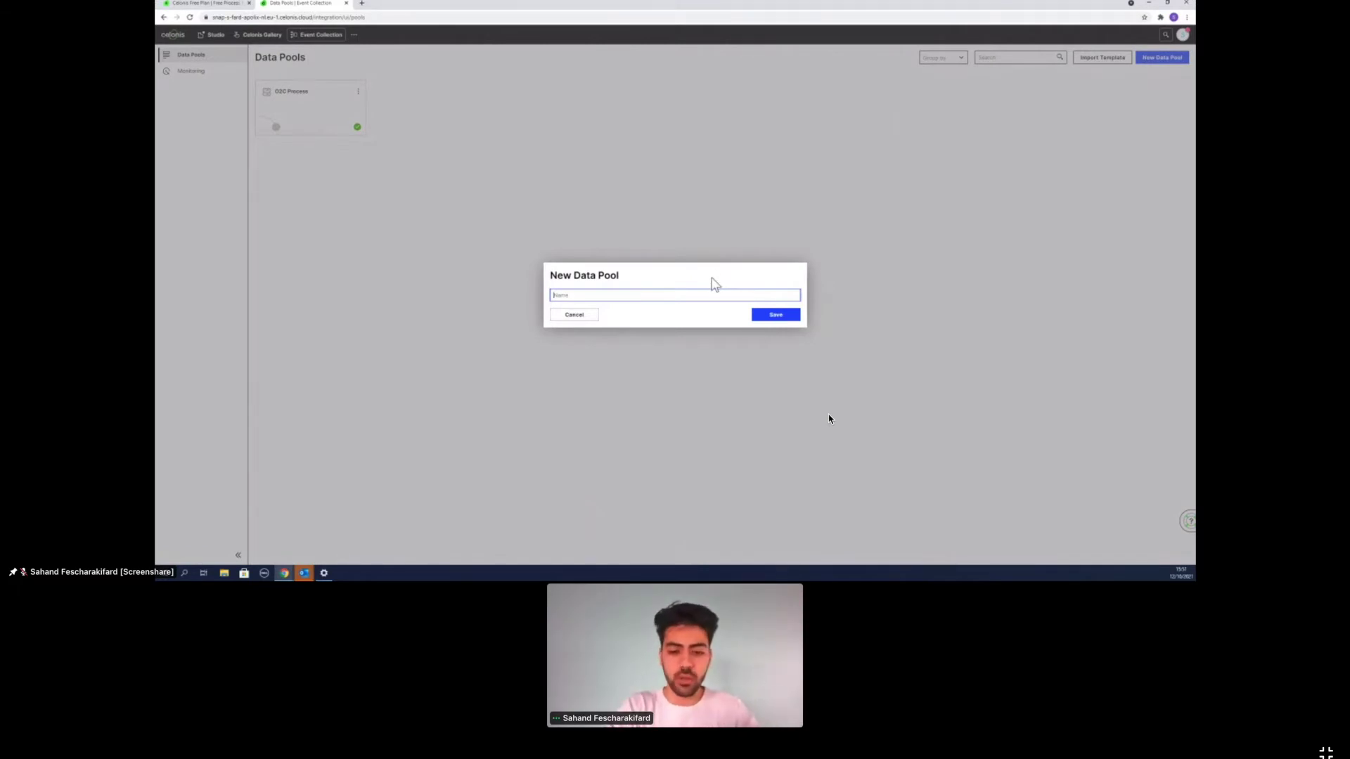
{"action": "type", "text": "Celonis World Tour Walkthrough"}
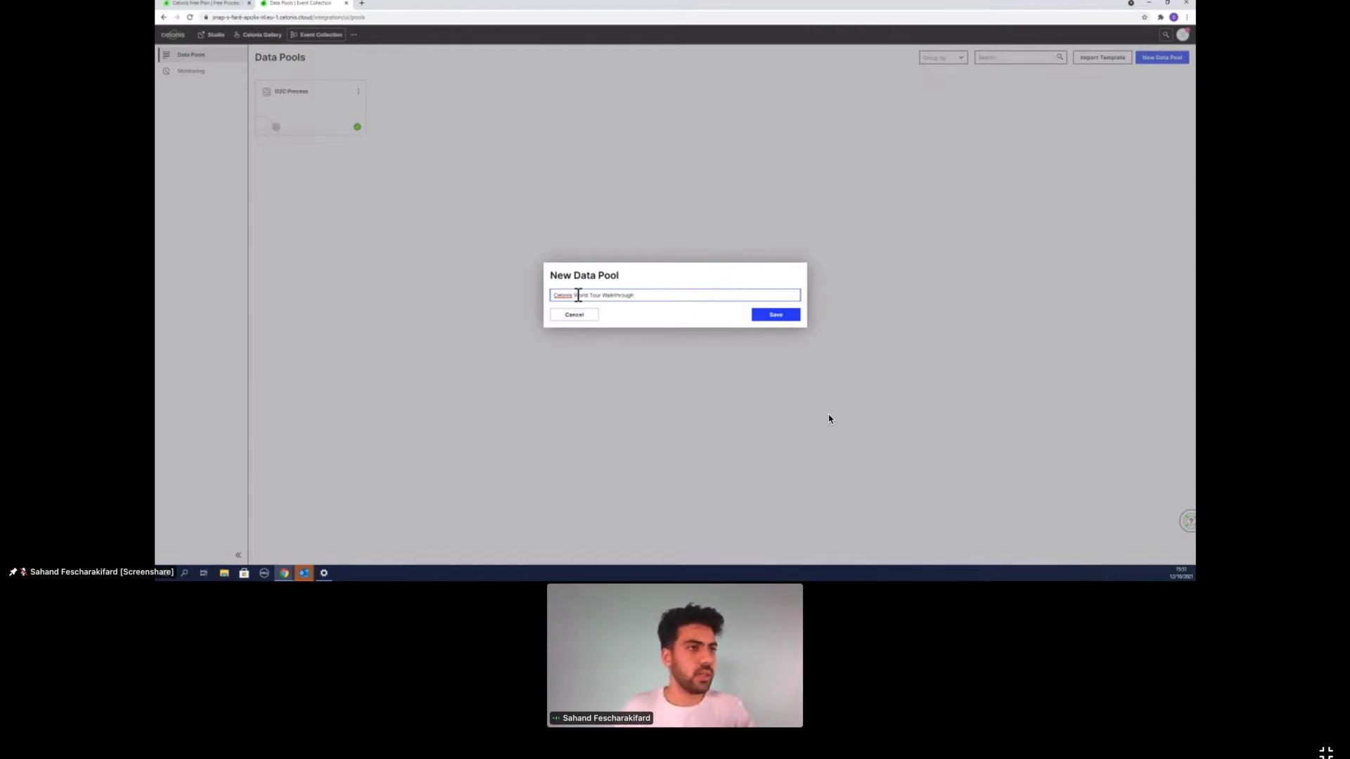
{"action": "left_click", "coordinate": [758, 320]}
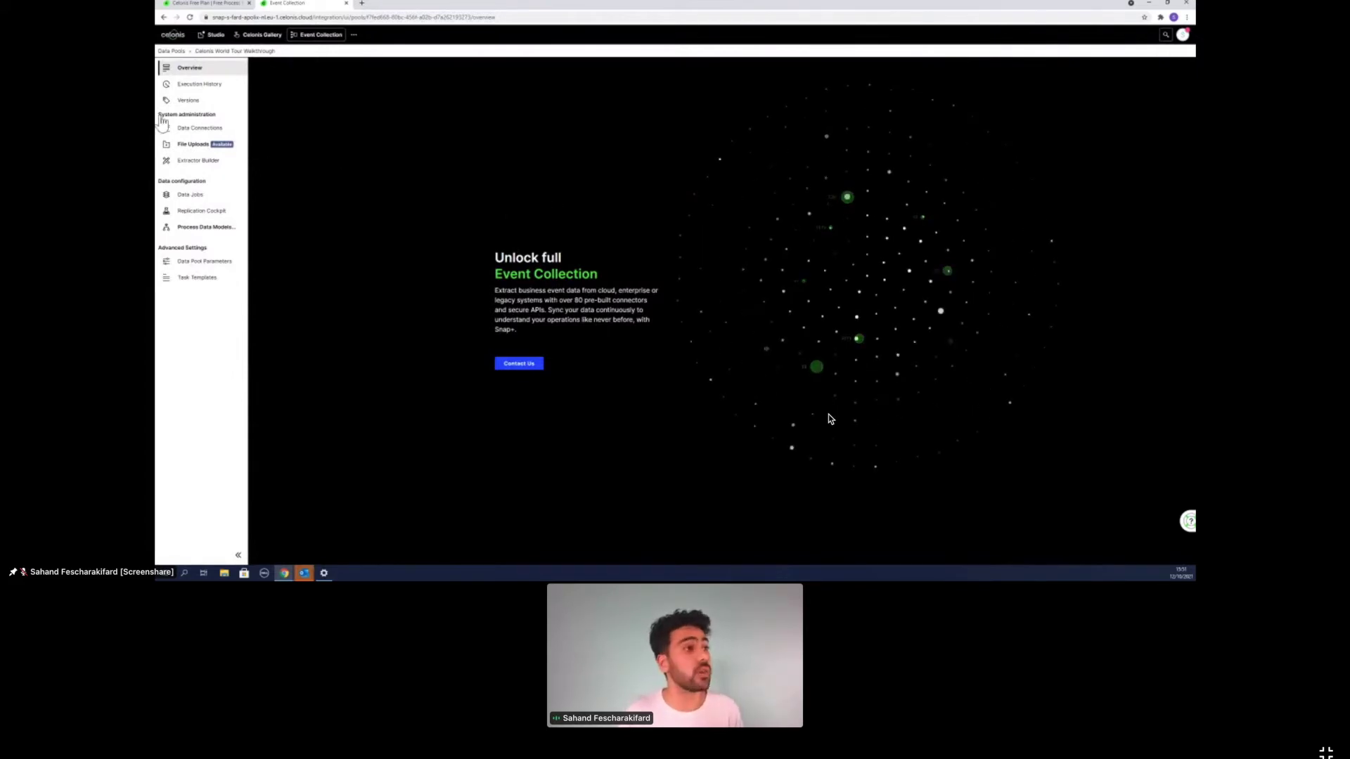
{"action": "left_click", "coordinate": [181, 130]}
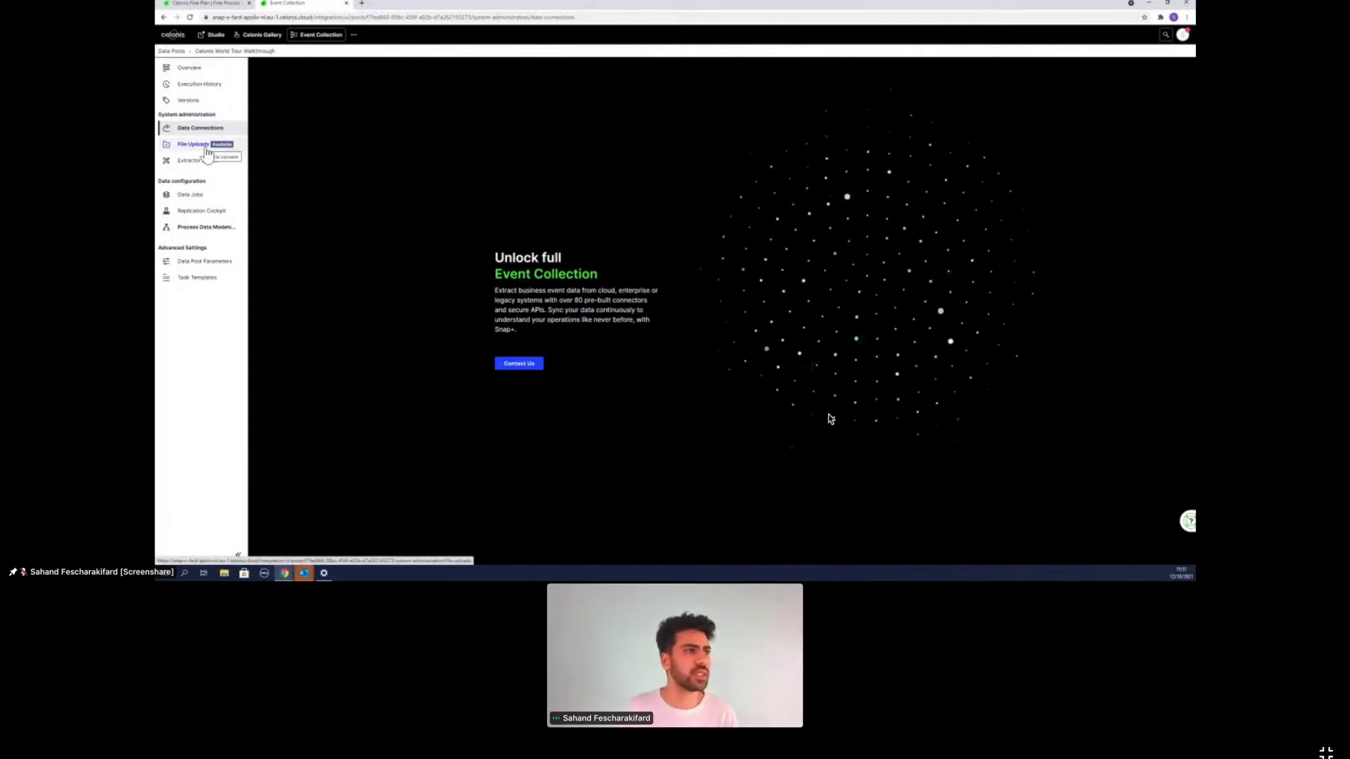
- Upload the _WoodCorp_Activities file through the pool's File Uploads page
{"action": "left_click", "coordinate": [194, 144]}
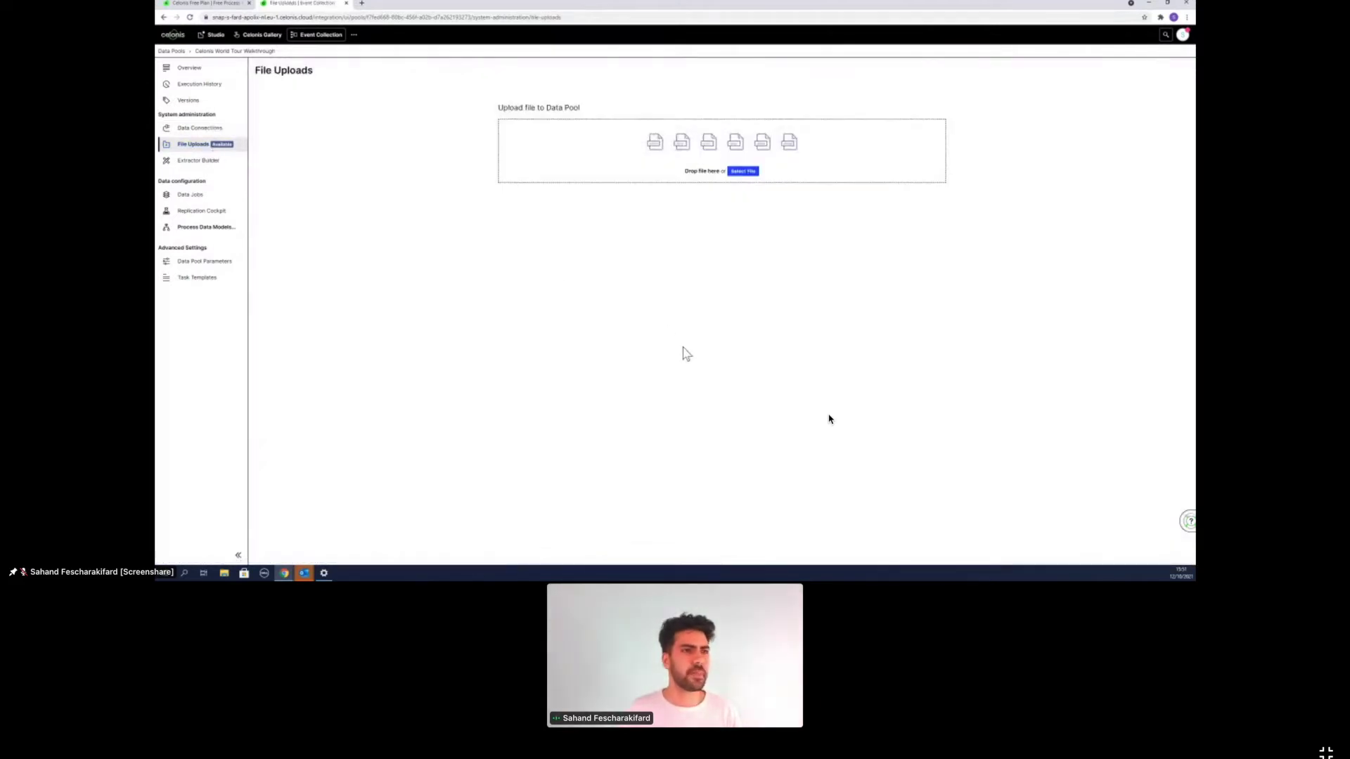
{"action": "left_click", "coordinate": [747, 175]}
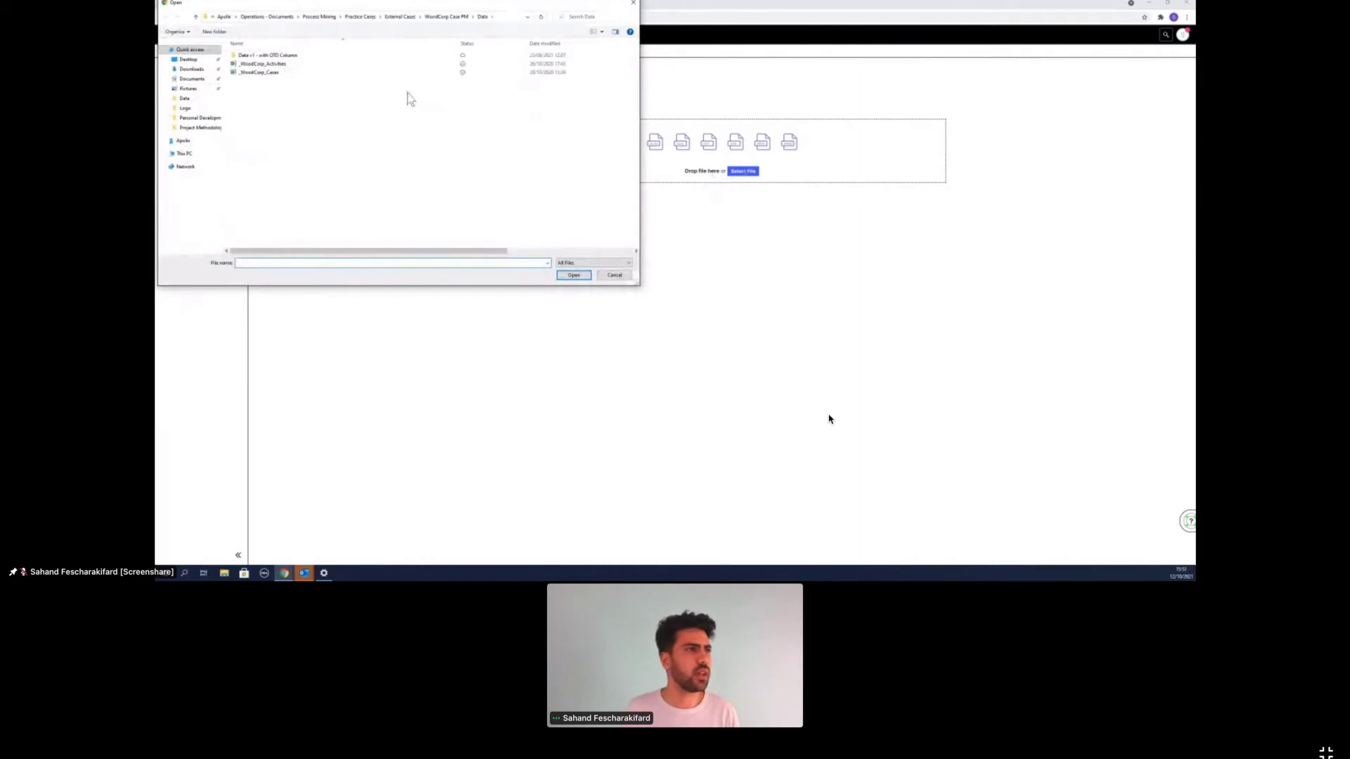
{"action": "left_click", "coordinate": [317, 65]}
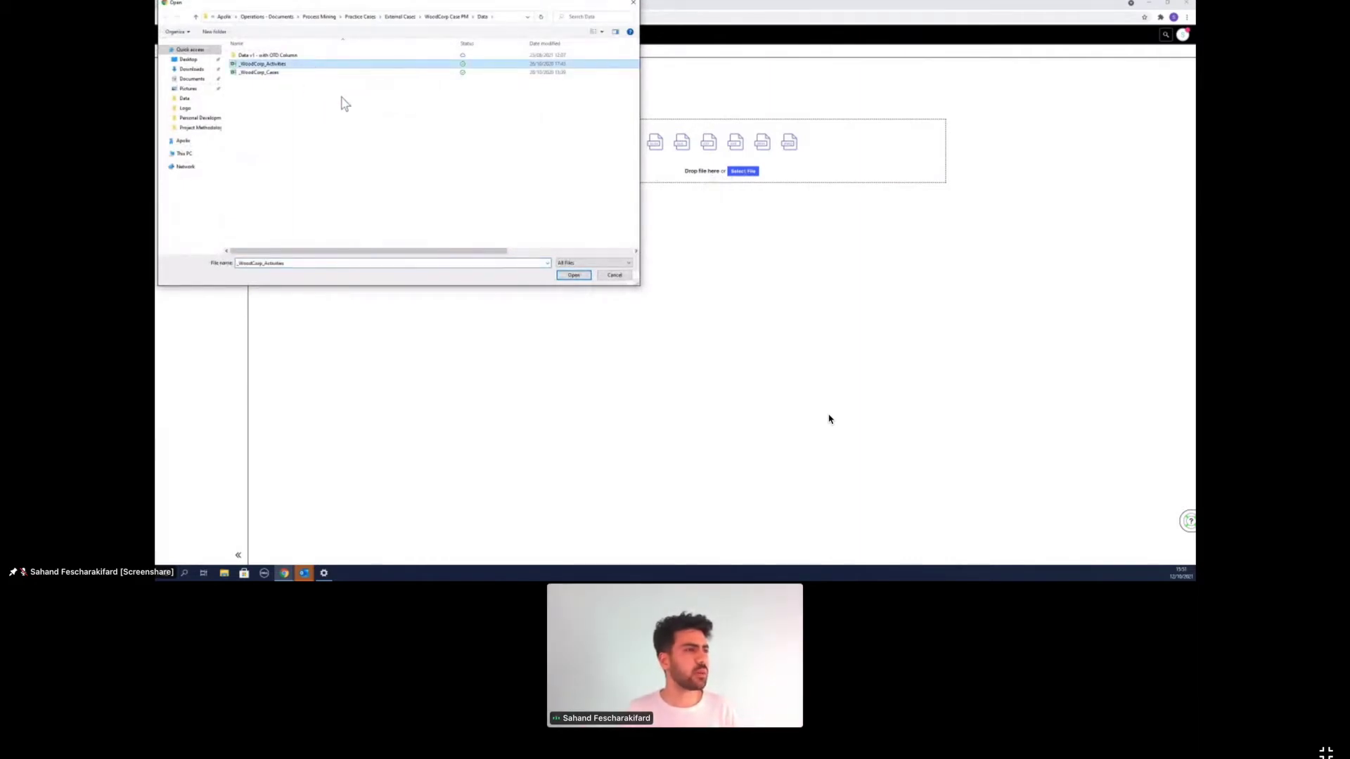
{"action": "left_click", "coordinate": [574, 275]}
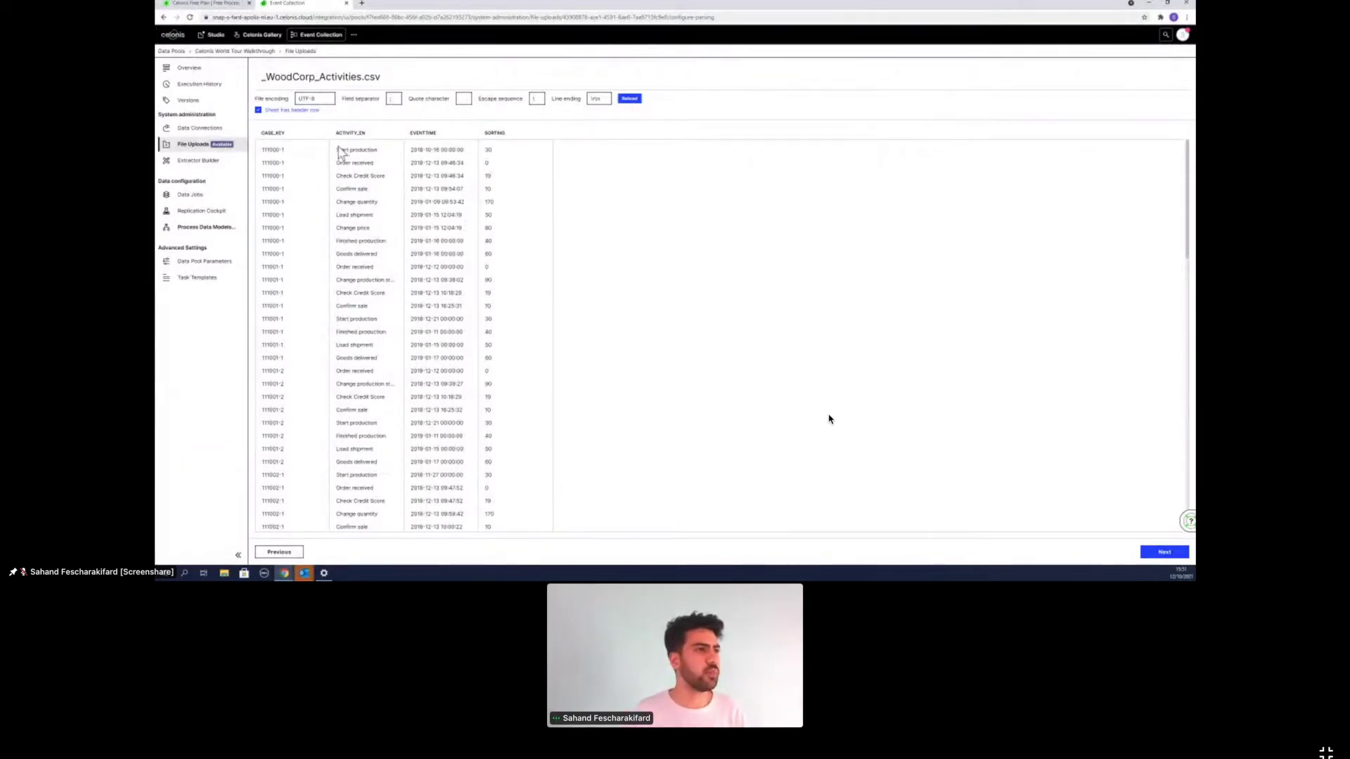
- Point out the column headers, activity names and event times in the parsing preview
{"action": "triple_click", "coordinate": [274, 133]}
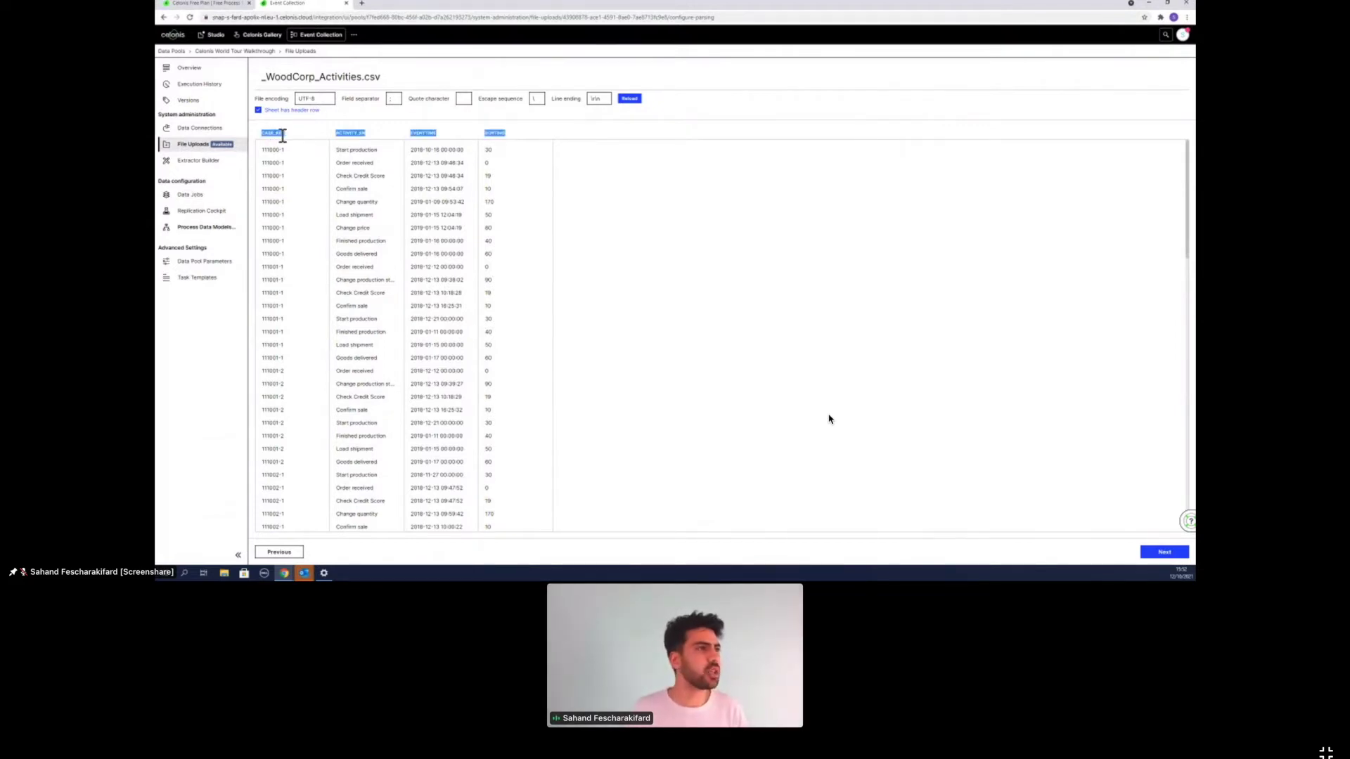
{"action": "left_click", "coordinate": [280, 131]}
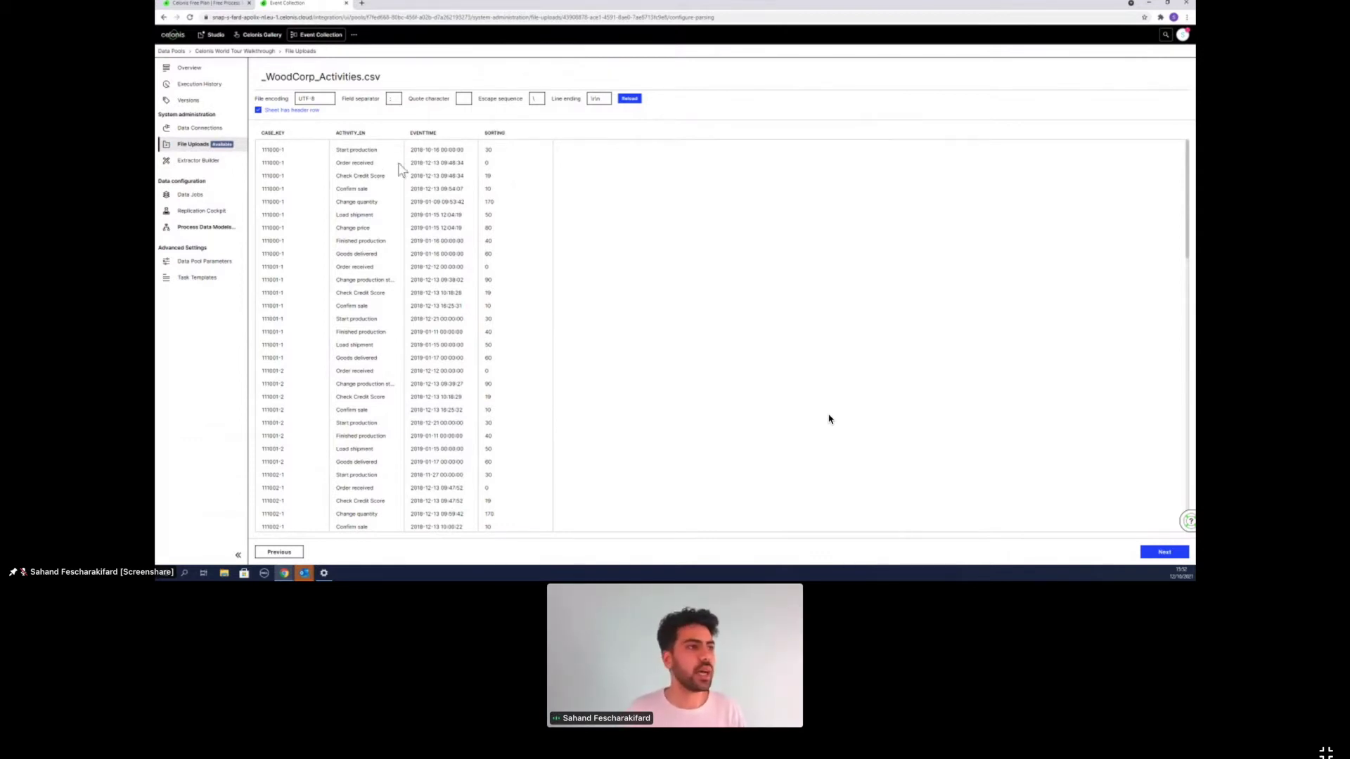
{"action": "double_click", "coordinate": [342, 163]}
{"action": "left_click_drag", "start_coordinate": [364, 173], "coordinate": [444, 173]}
{"action": "left_click", "coordinate": [455, 174]}
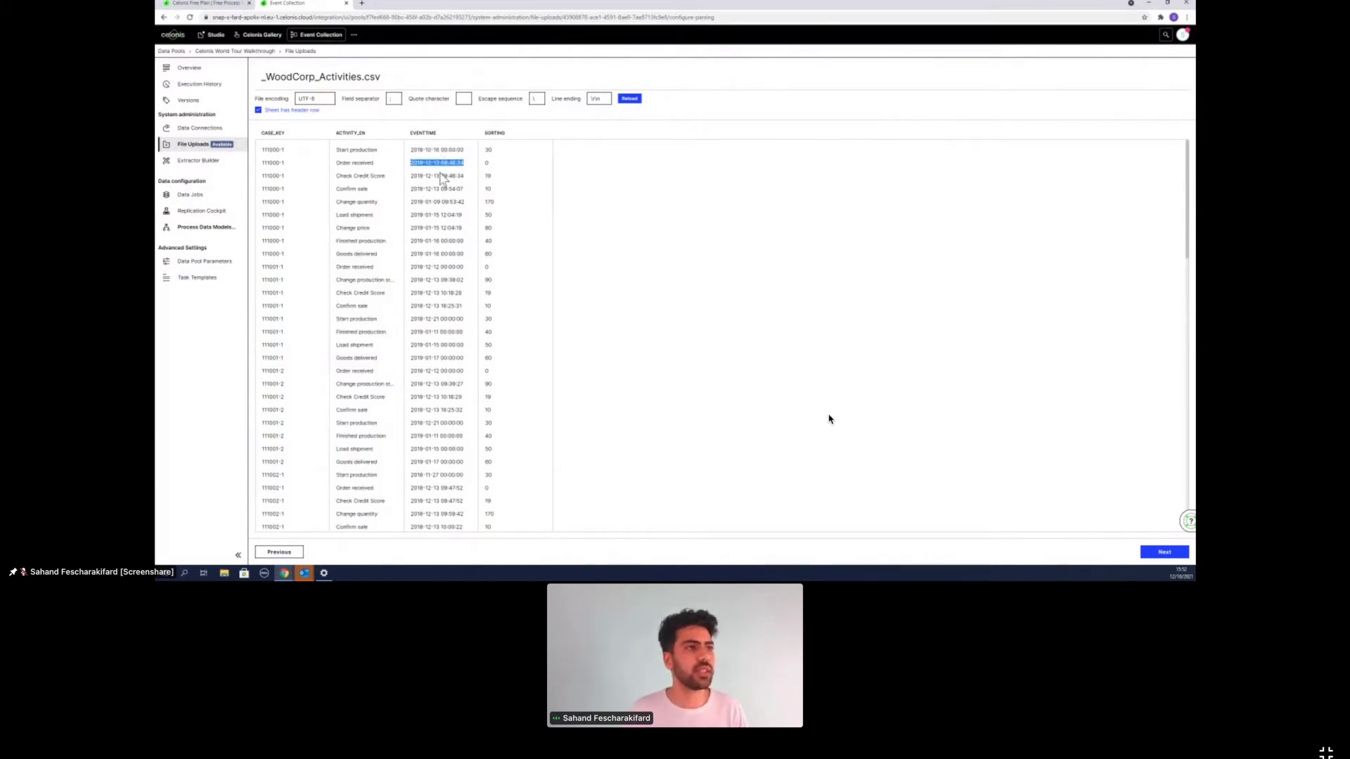
{"action": "left_click", "coordinate": [444, 173]}
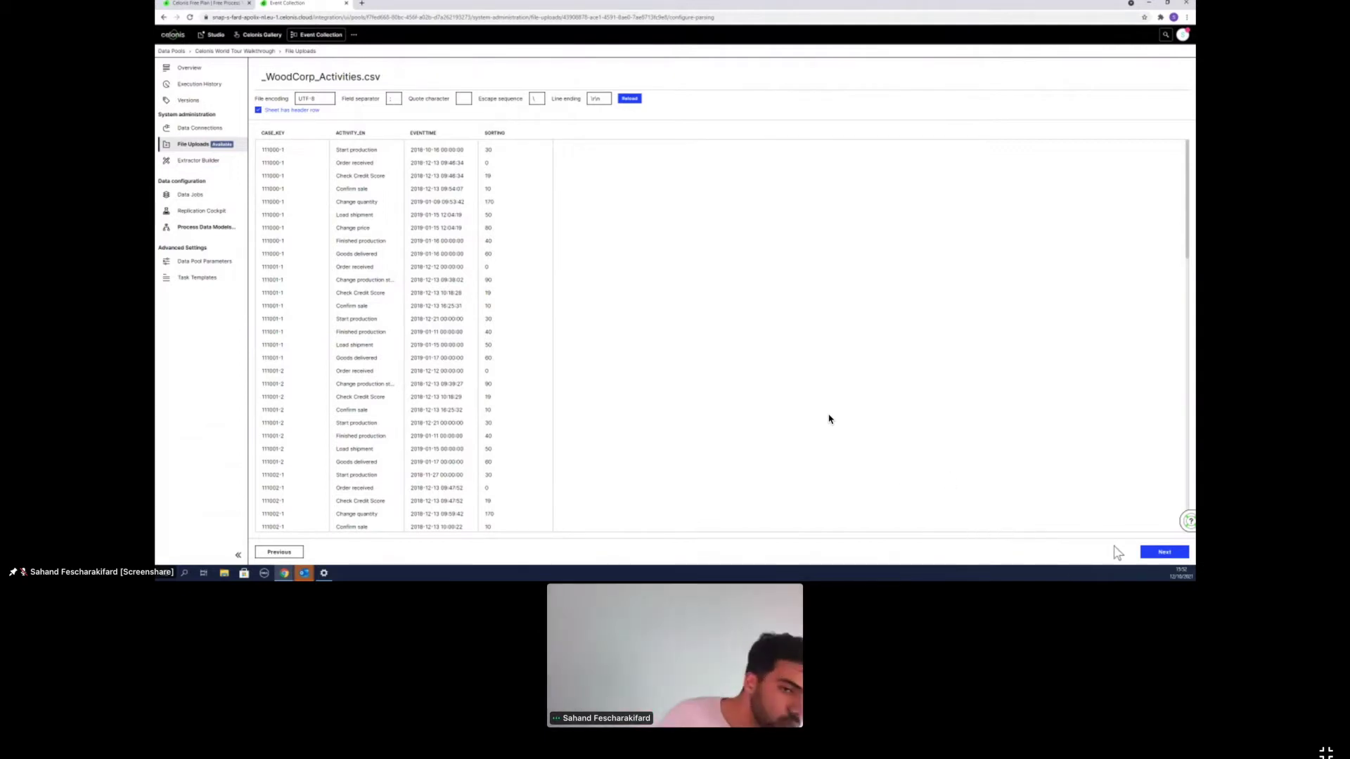
- Confirm the column types and finish importing the _WoodCorp_Activities table
{"action": "left_click", "coordinate": [1164, 552]}
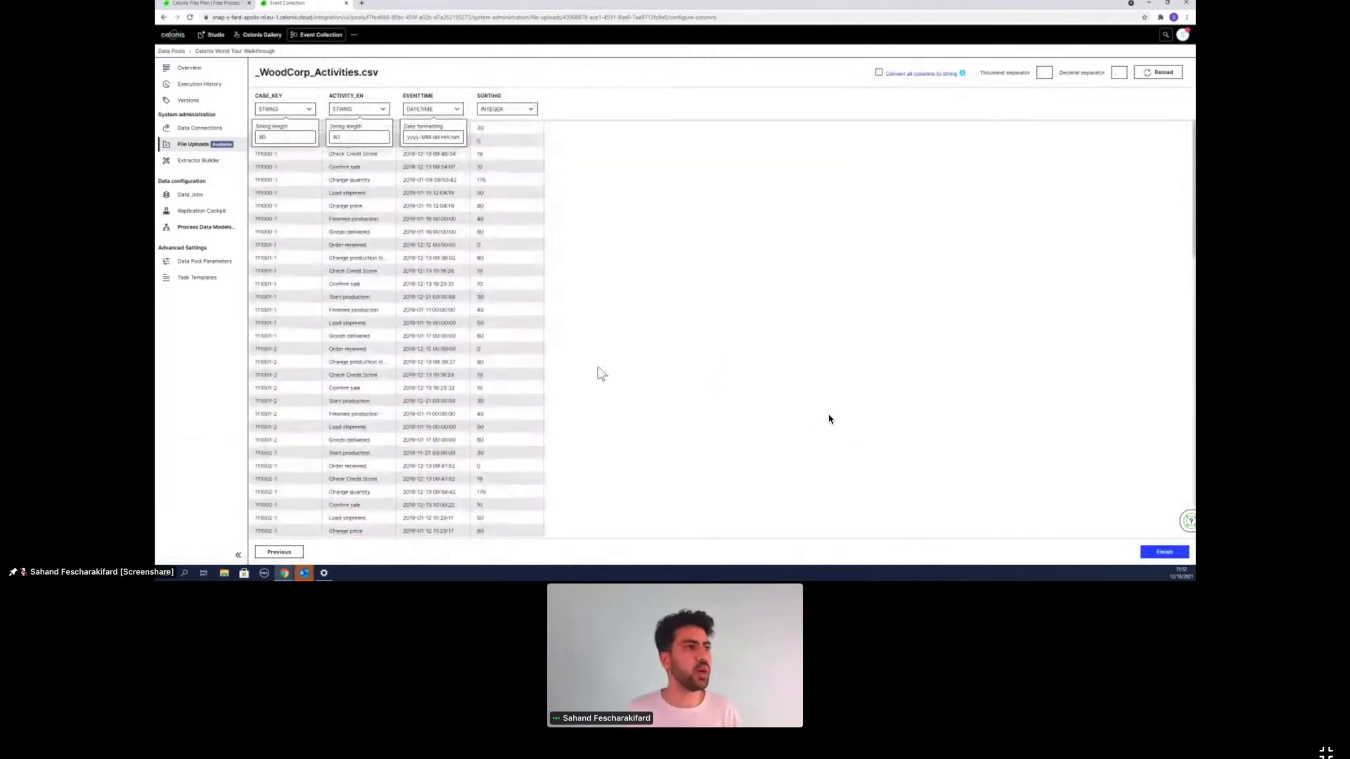
{"action": "left_click", "coordinate": [1168, 553]}
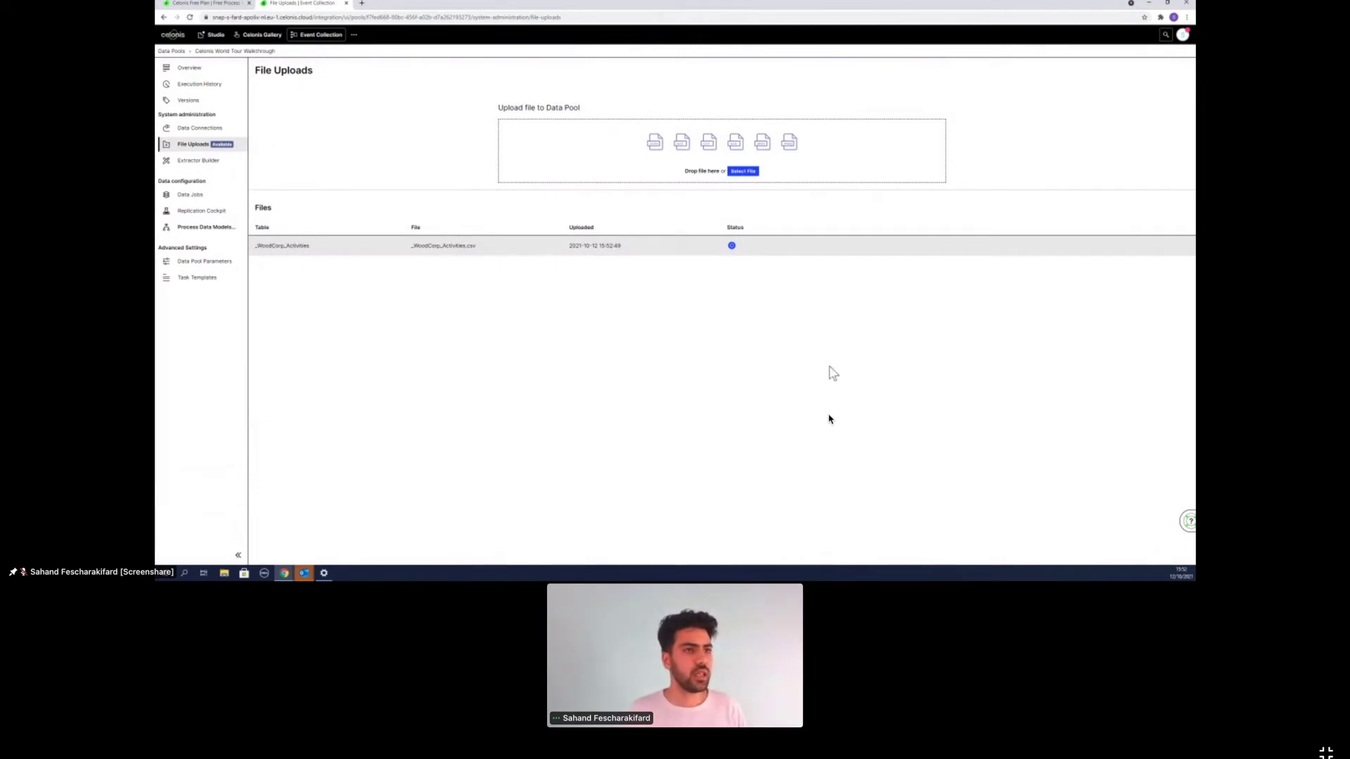
{"action": "left_click", "coordinate": [743, 171]}
- Upload _WoodCorp_Cases.csv and complete its import with the default parsing and column types
{"action": "left_click", "coordinate": [331, 72]}
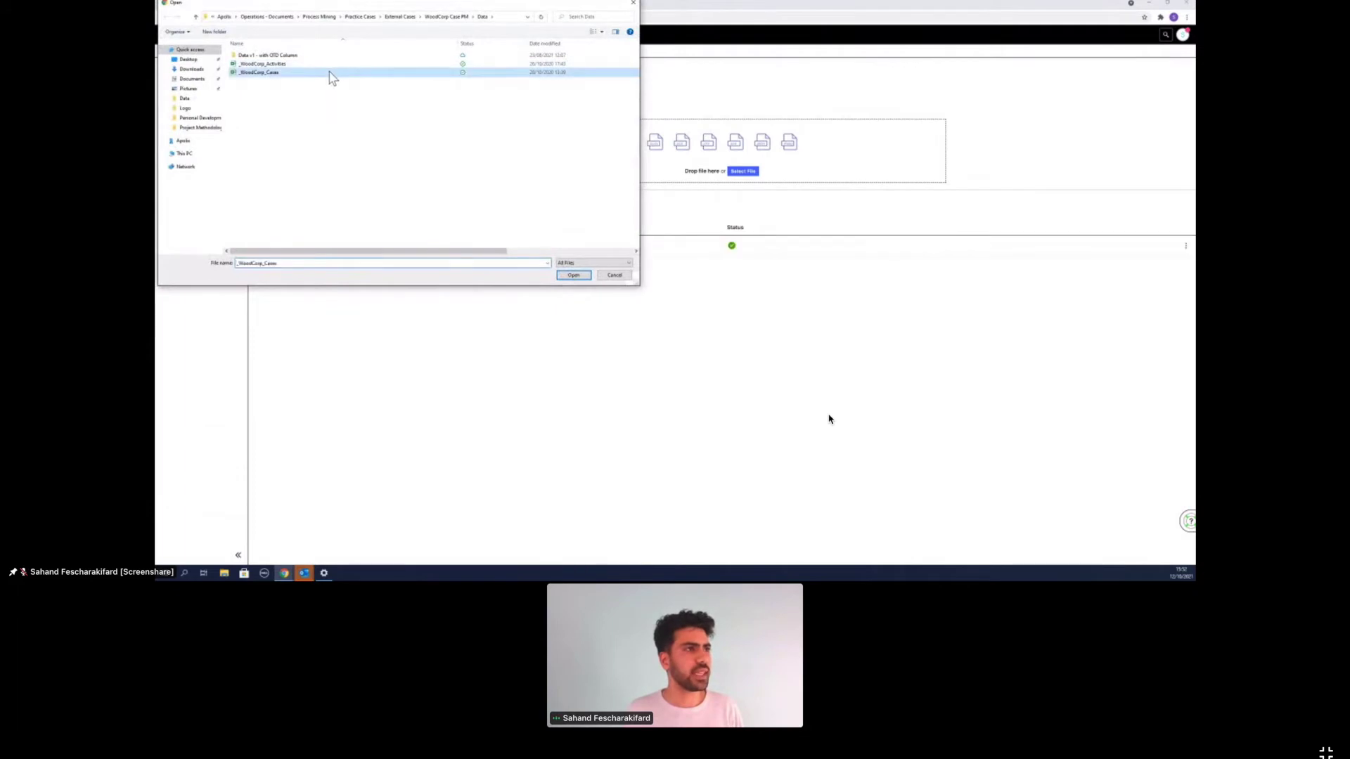
{"action": "left_click", "coordinate": [581, 275]}
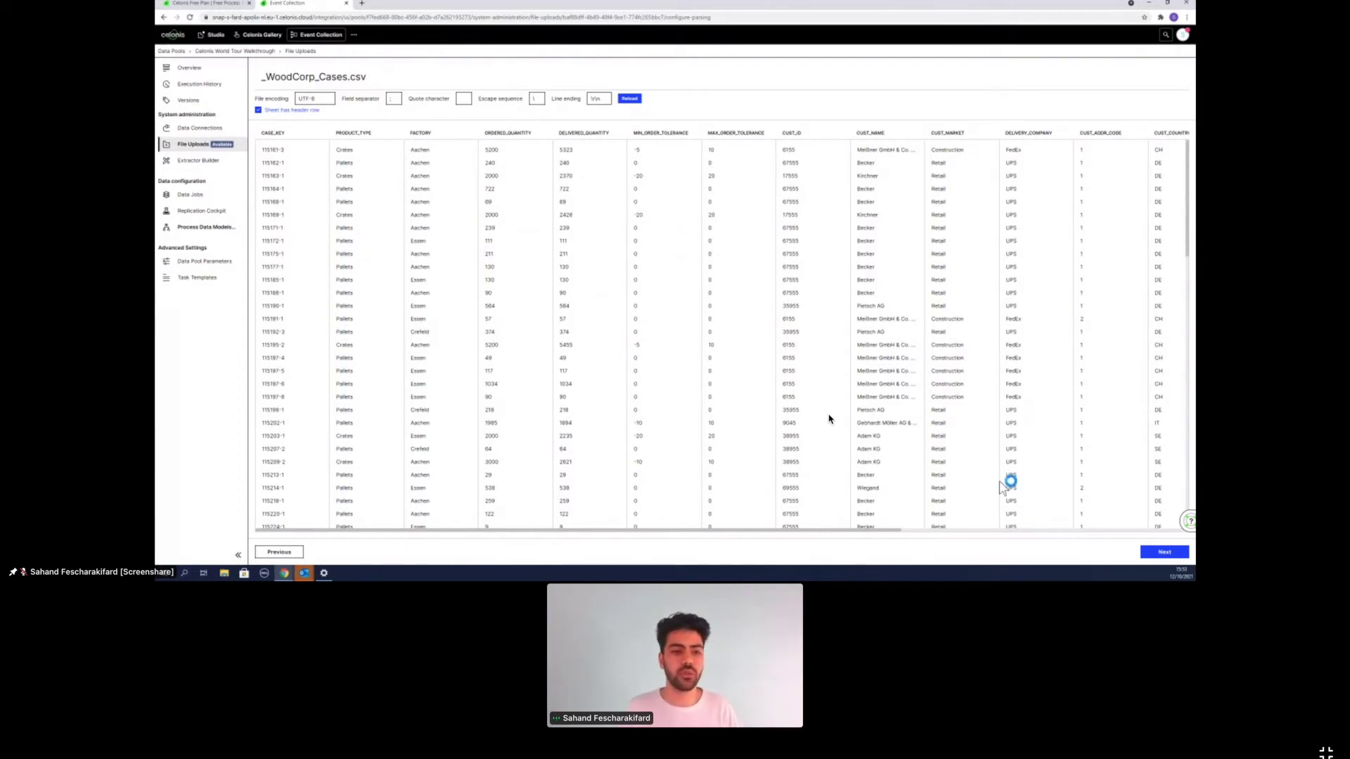
{"action": "left_click", "coordinate": [1145, 554]}
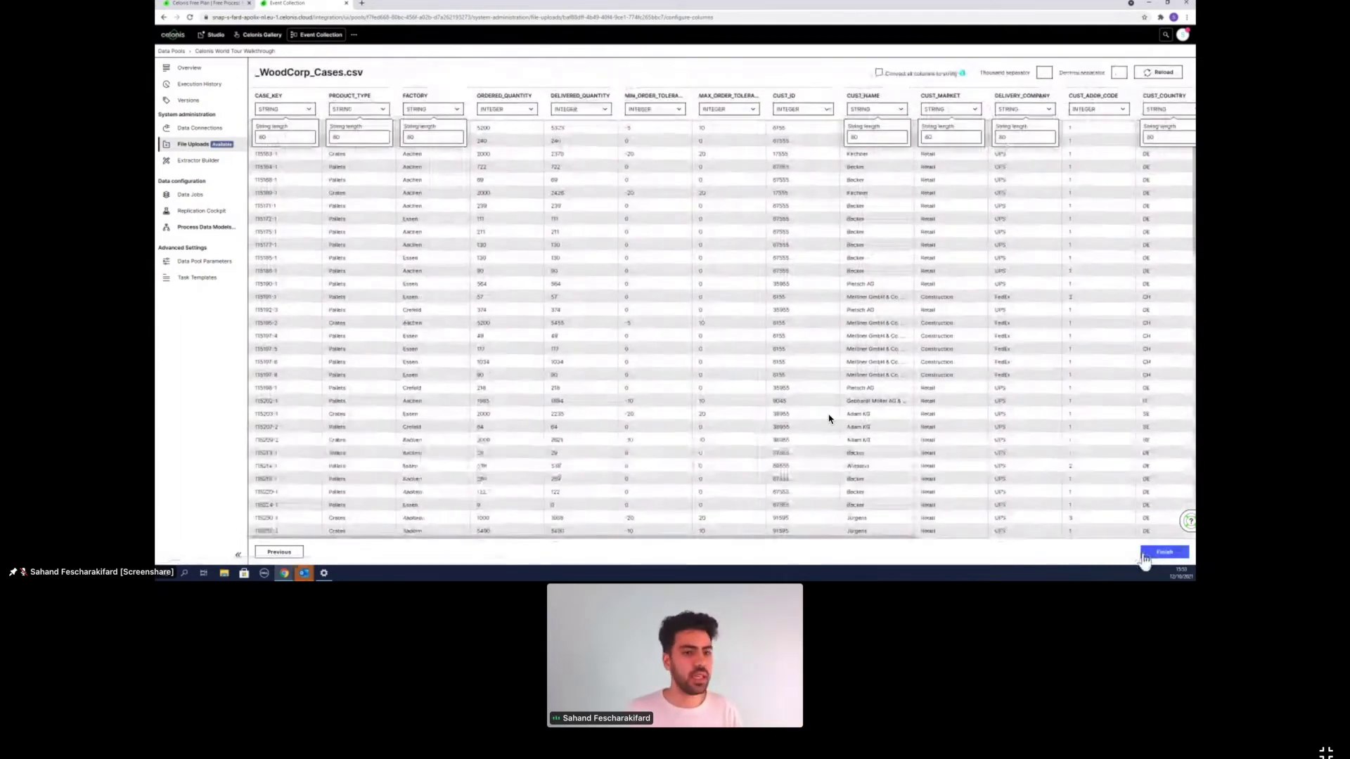
{"action": "left_click", "coordinate": [1147, 554]}
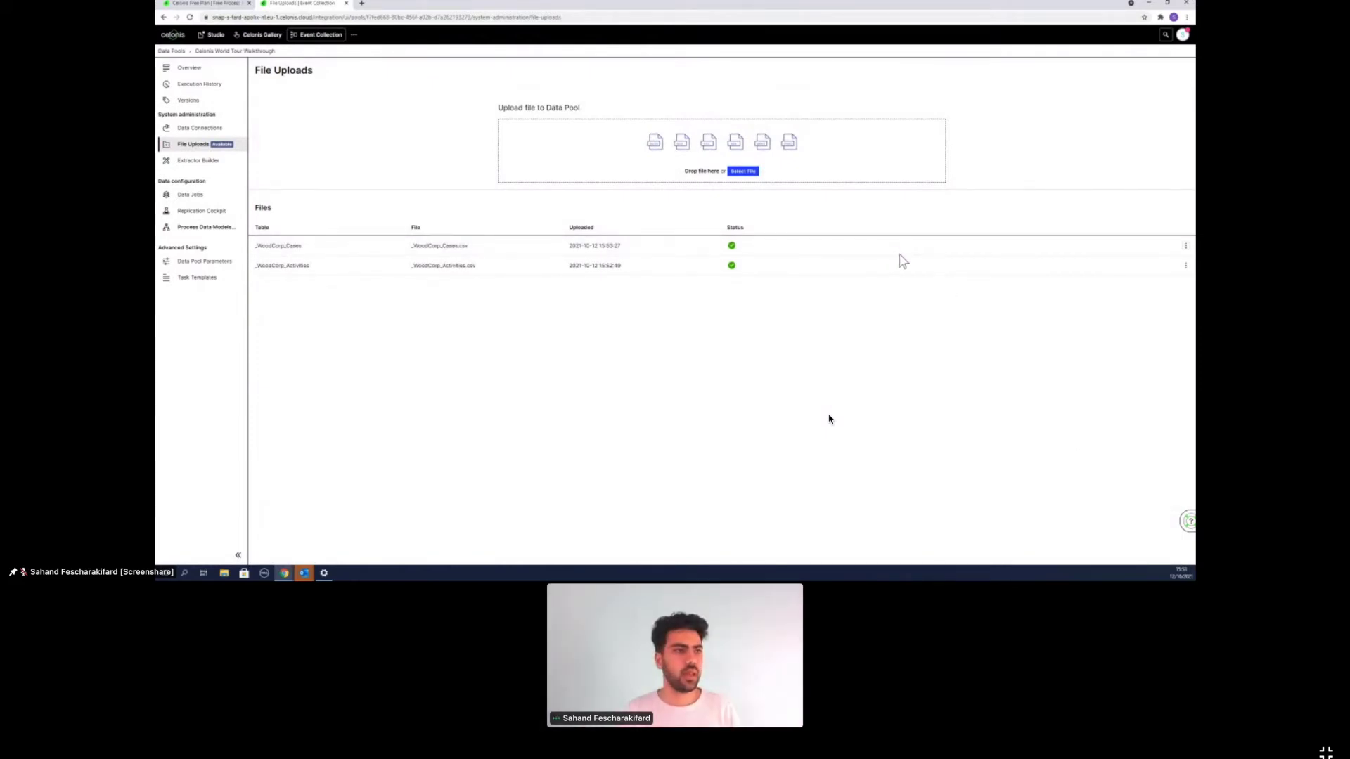
- Create the data model 'Celonis World Tour Walkthrough Model' under Process Data Models
{"action": "left_click", "coordinate": [227, 231]}
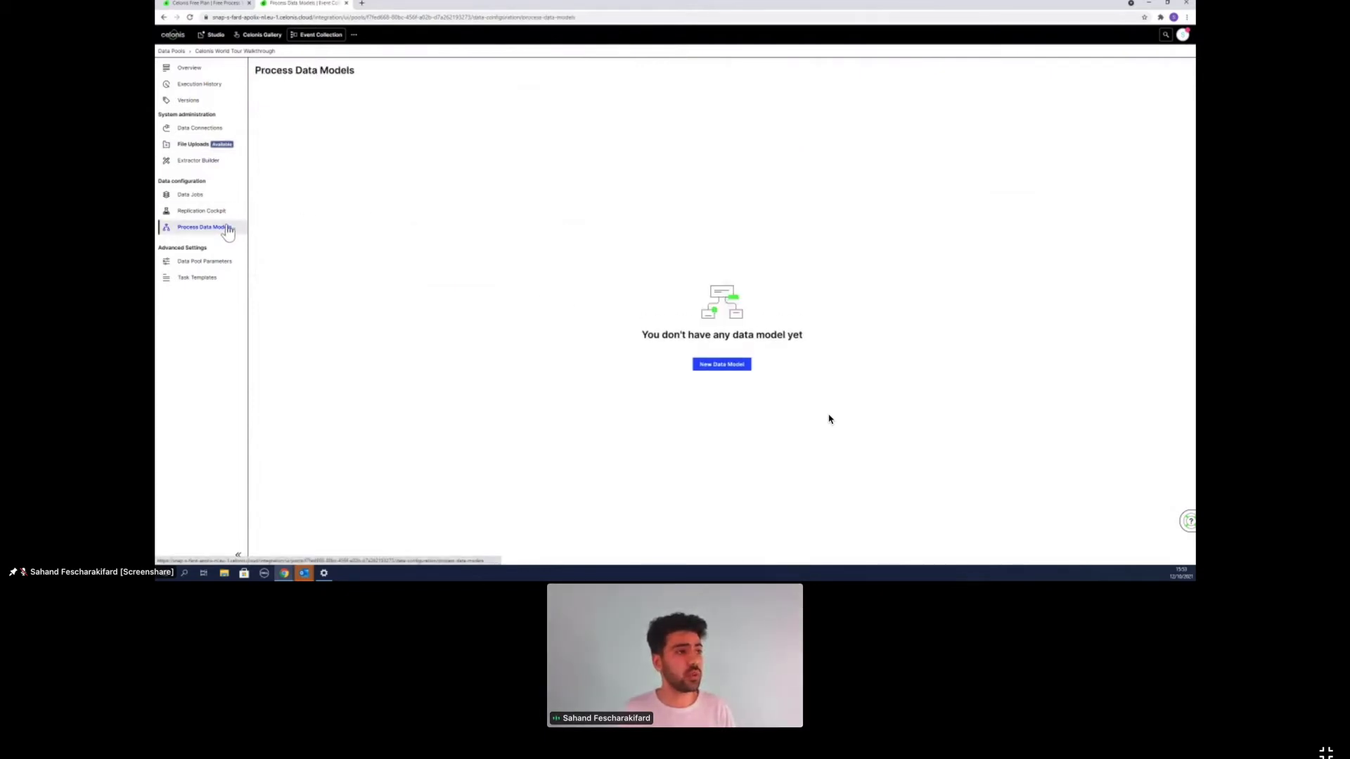
{"action": "left_click", "coordinate": [735, 371]}
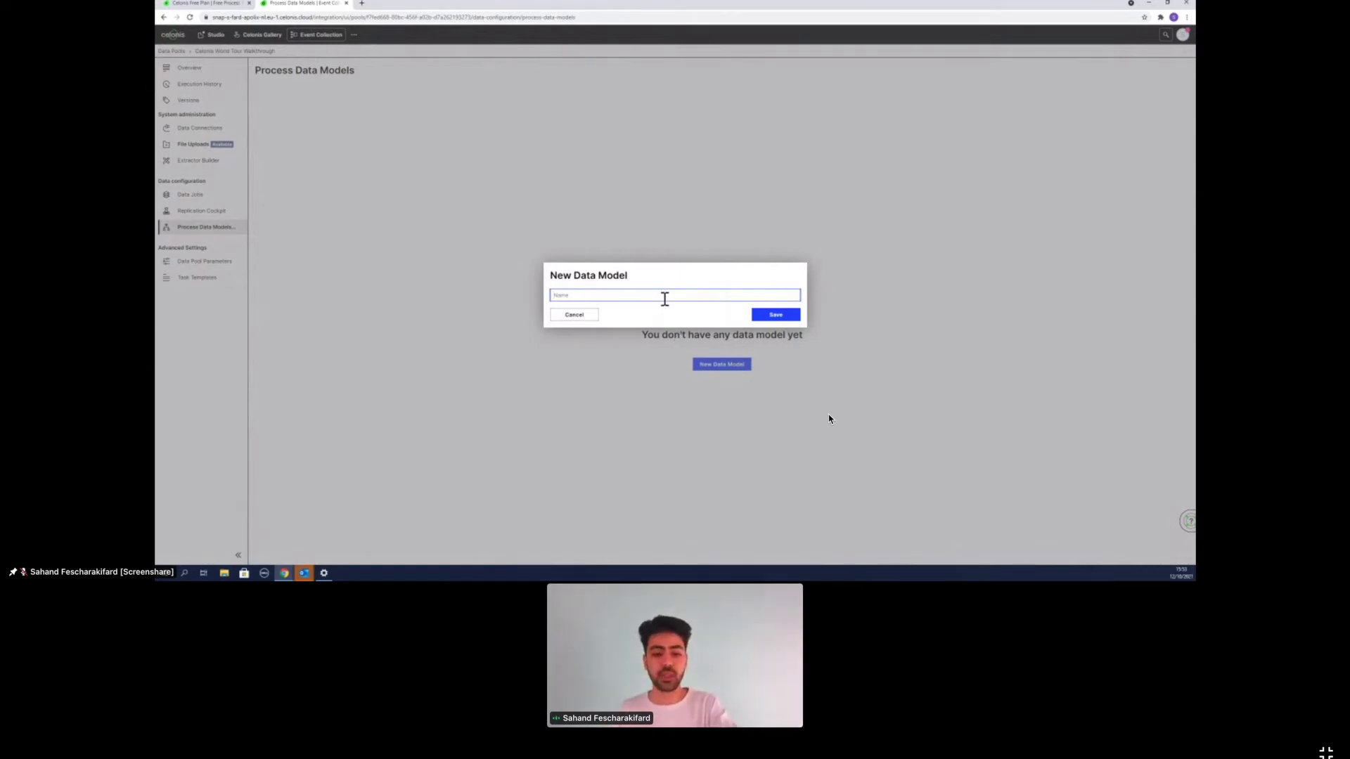
{"action": "type", "text": "Celonis World Tour Walkthrough"}
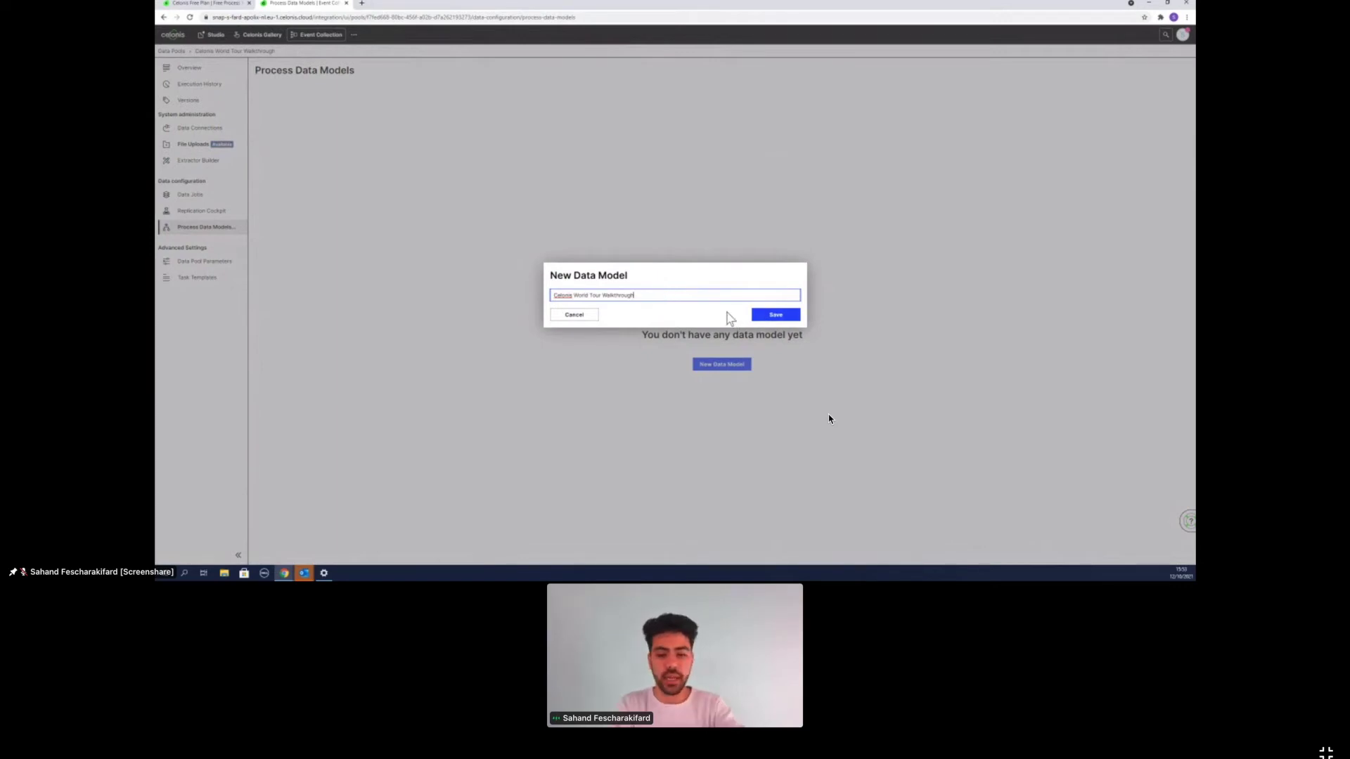
{"action": "type", "text": "Model"}
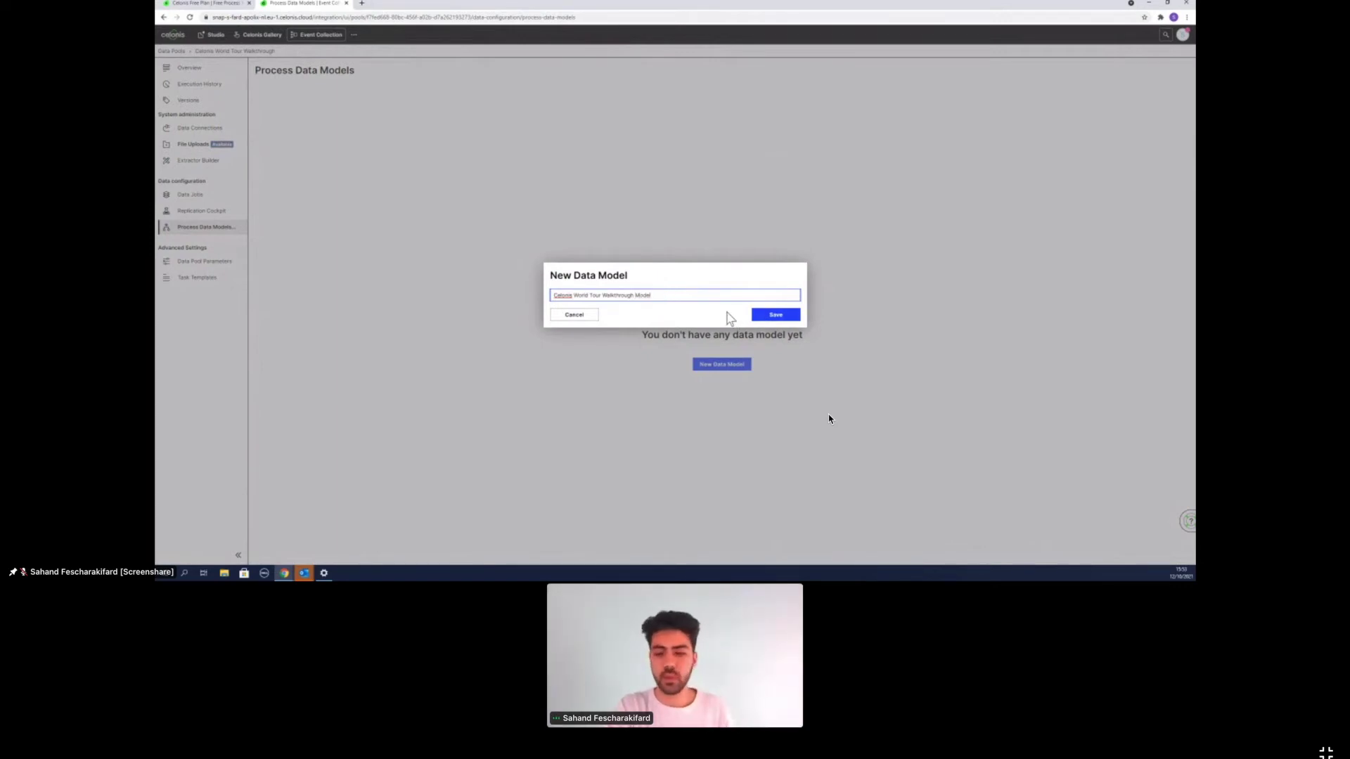
{"action": "key", "text": "Return"}
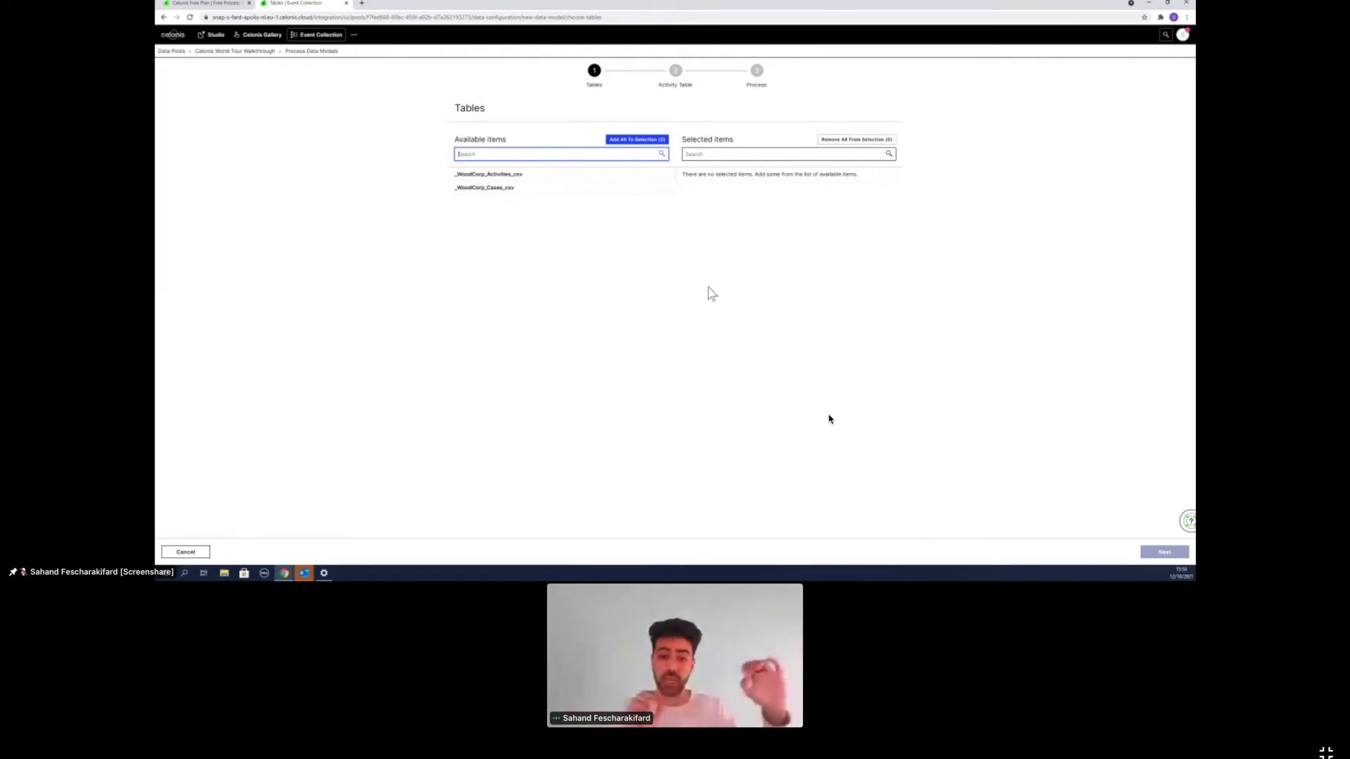
- Add both WoodCorp tables to the model and choose _WoodCorp_Activities_csv as activity table
{"action": "left_click", "coordinate": [524, 179]}
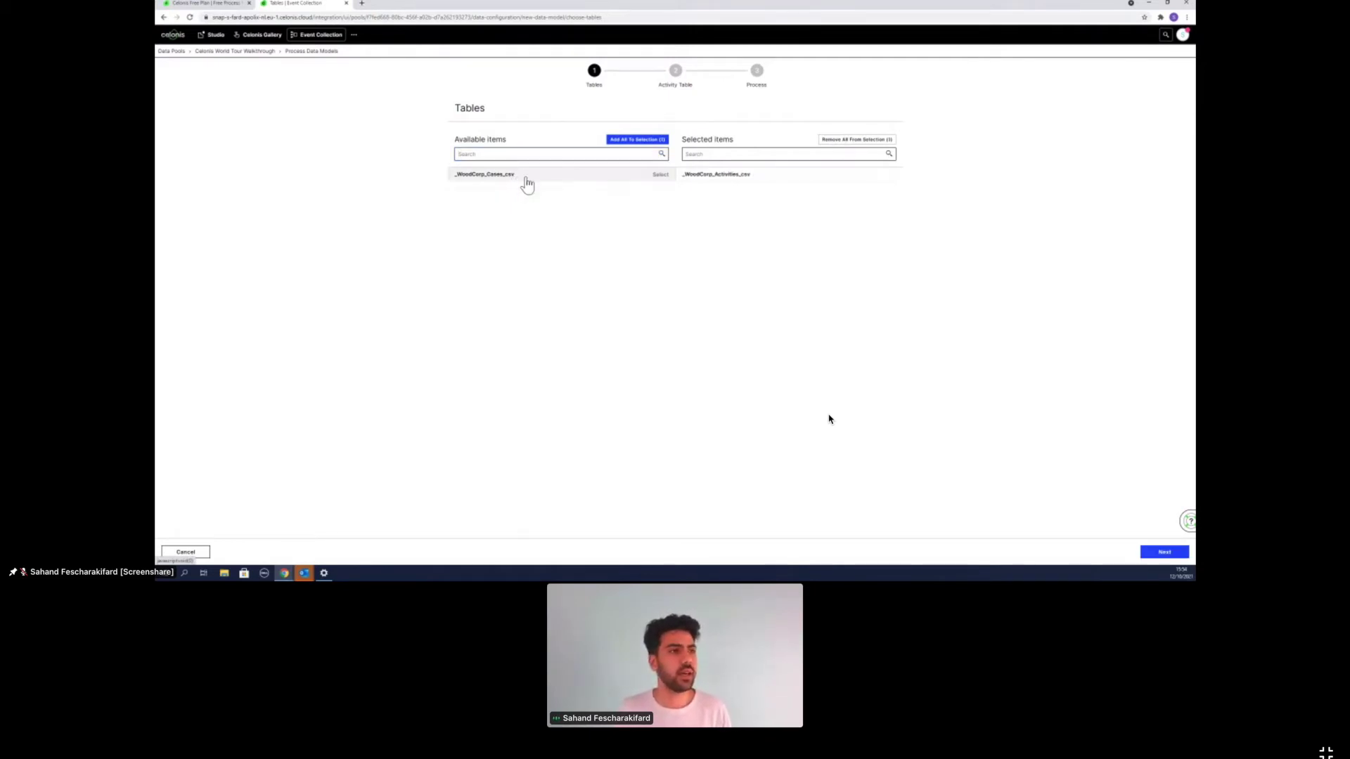
{"action": "left_click", "coordinate": [525, 178]}
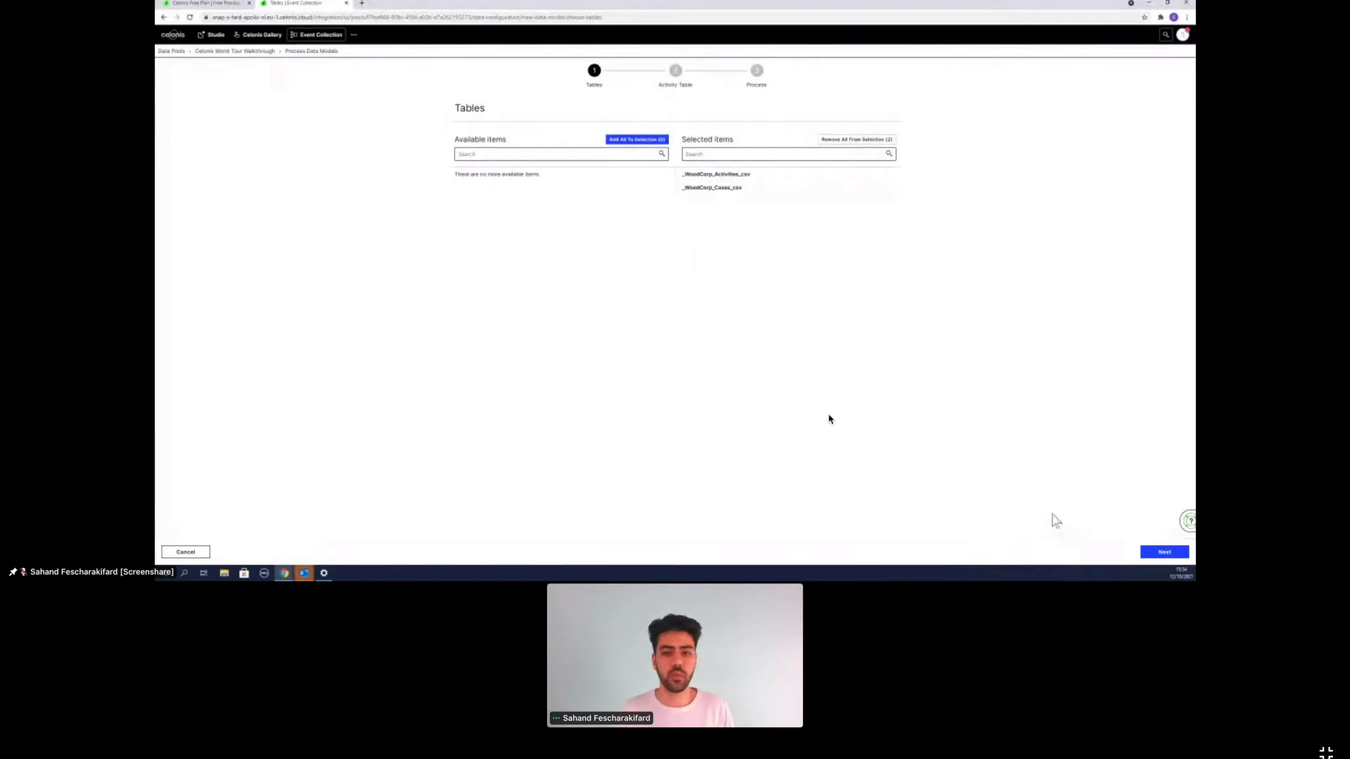
{"action": "left_click", "coordinate": [1144, 554]}
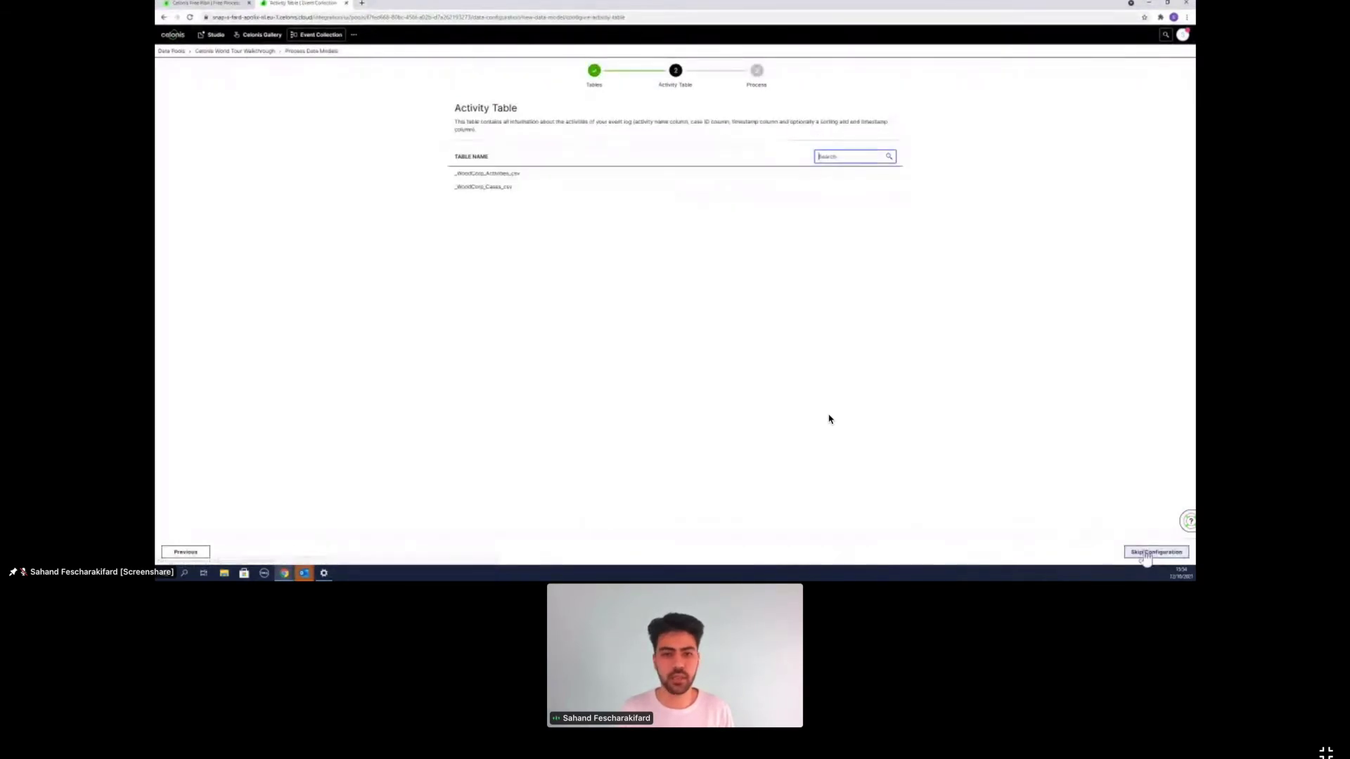
{"action": "left_click", "coordinate": [575, 176]}
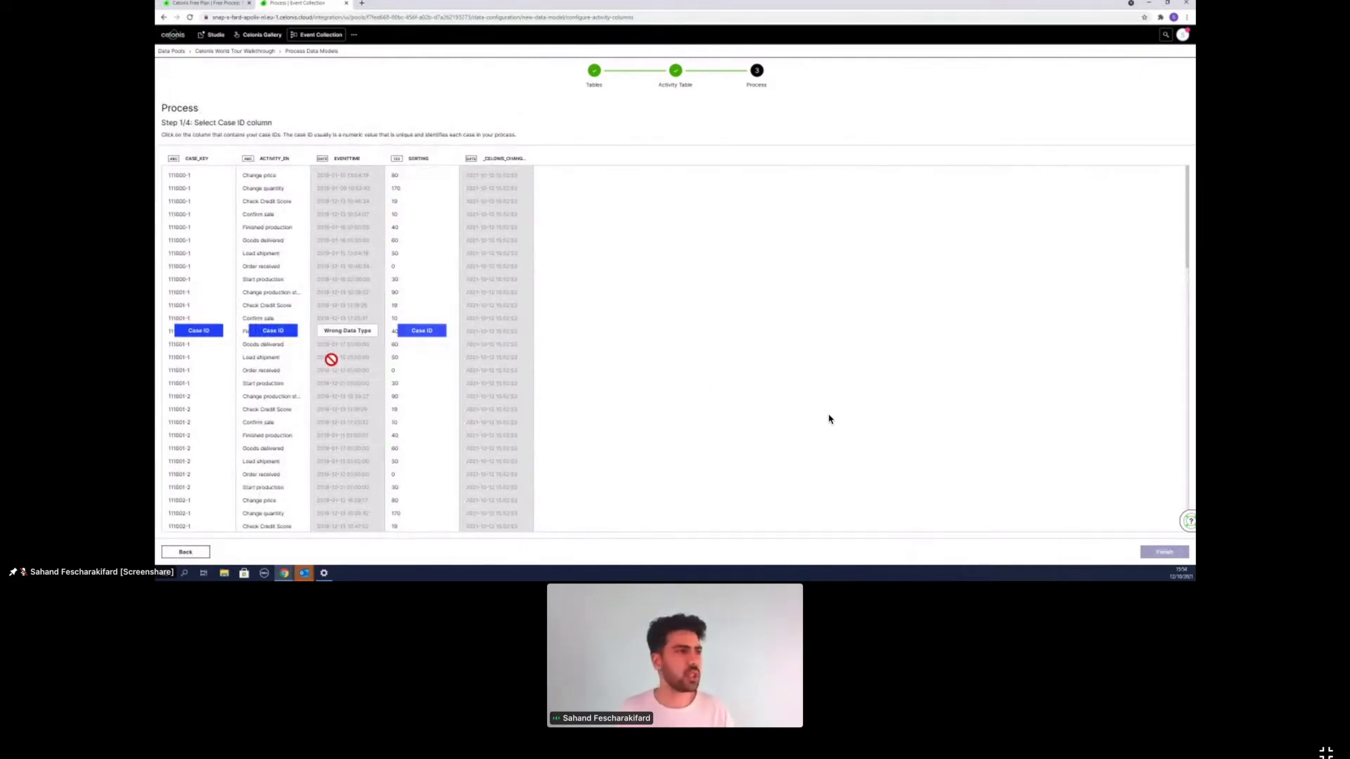
- Map CASE_KEY, ACTIVITY_EN, EVENTTIME and SORTING as case ID, activity, timestamp and sorting
{"action": "left_click", "coordinate": [211, 335]}
{"action": "left_click", "coordinate": [272, 332]}
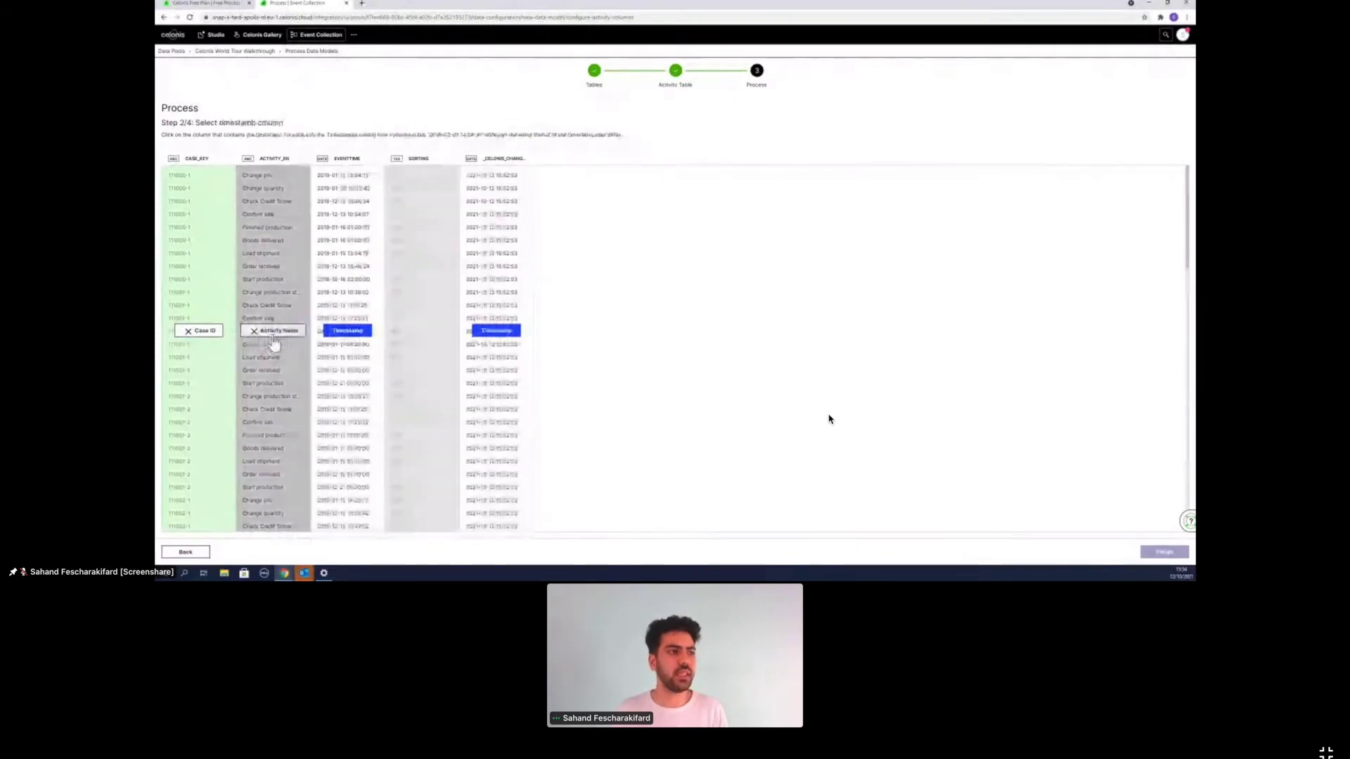
{"action": "left_click", "coordinate": [336, 336]}
{"action": "left_click", "coordinate": [415, 335]}
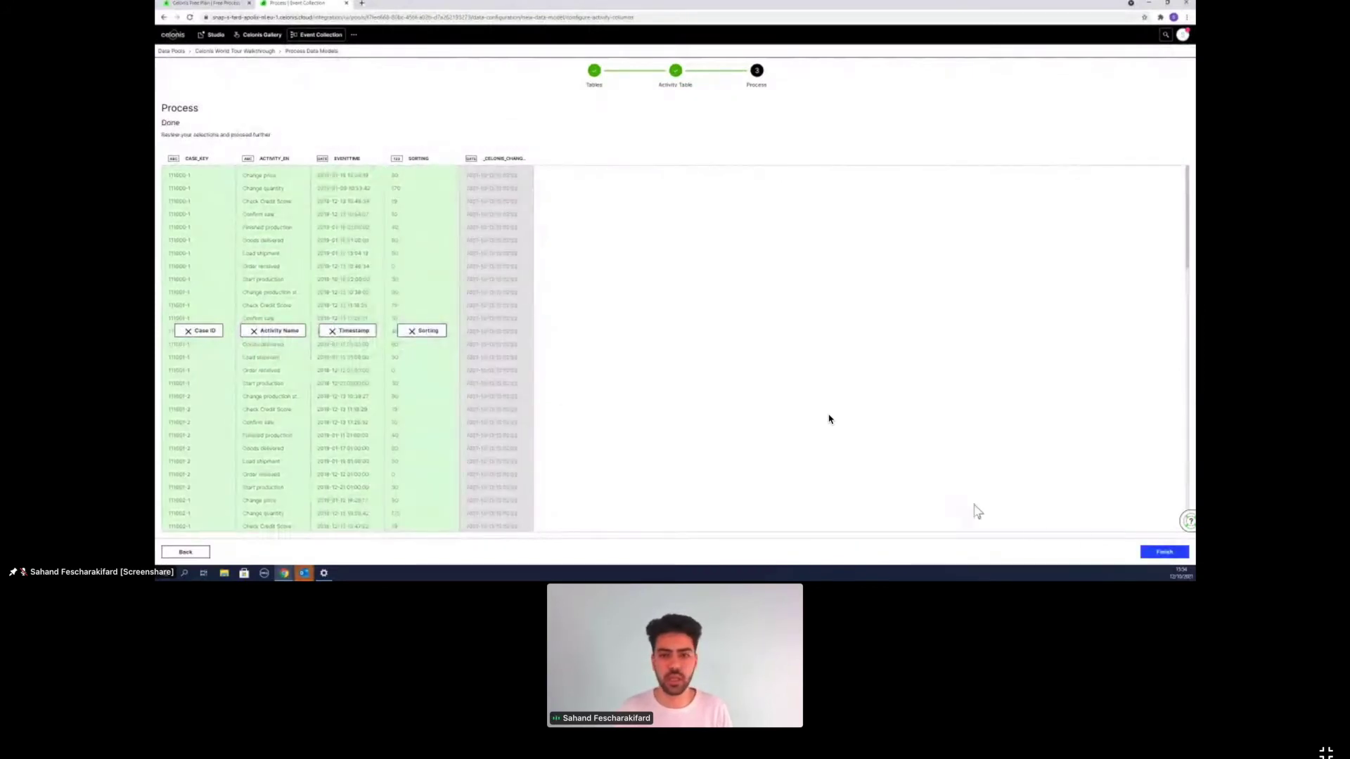
{"action": "left_click", "coordinate": [1146, 552]}
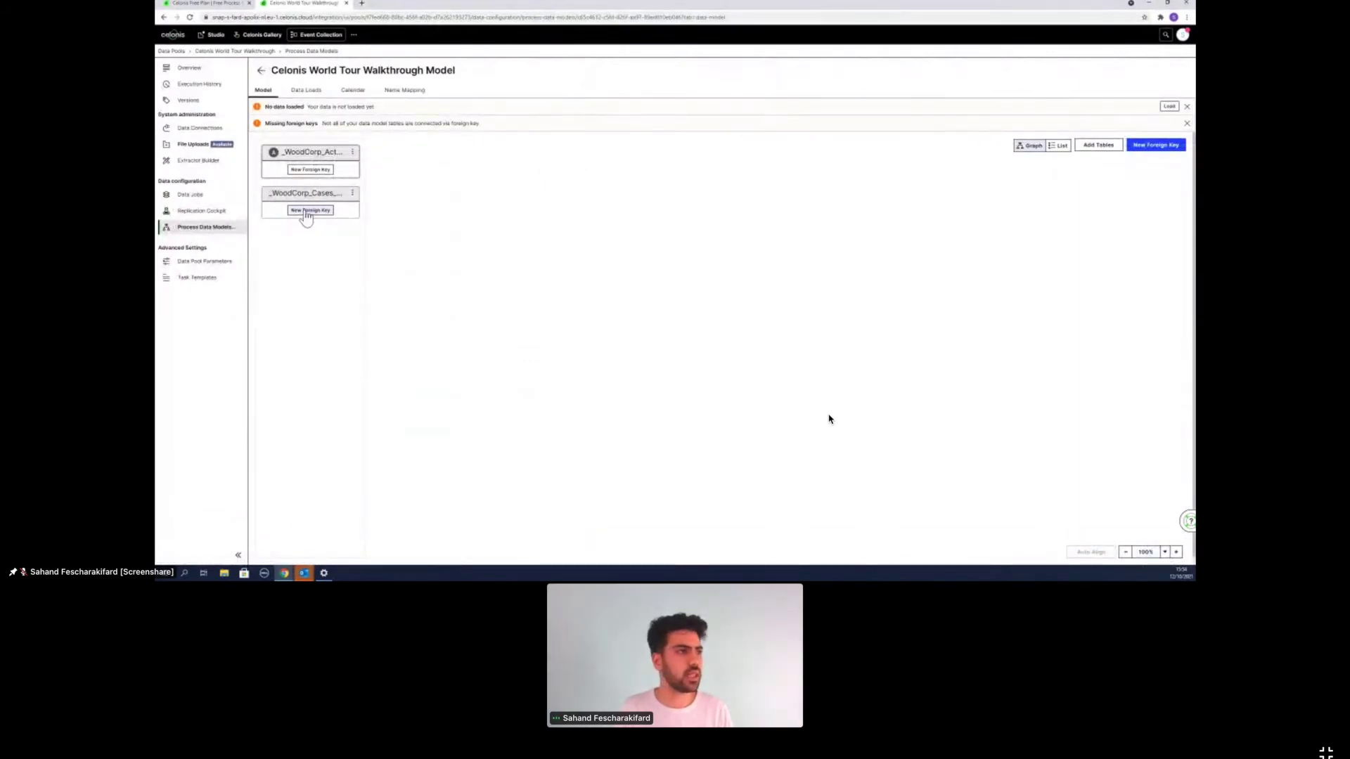
{"action": "left_click", "coordinate": [306, 211]}
- Link _WoodCorp_Cases to _WoodCorp_Activities with a CASE_KEY-to-CASE_KEY foreign key
{"action": "left_click", "coordinate": [311, 171]}
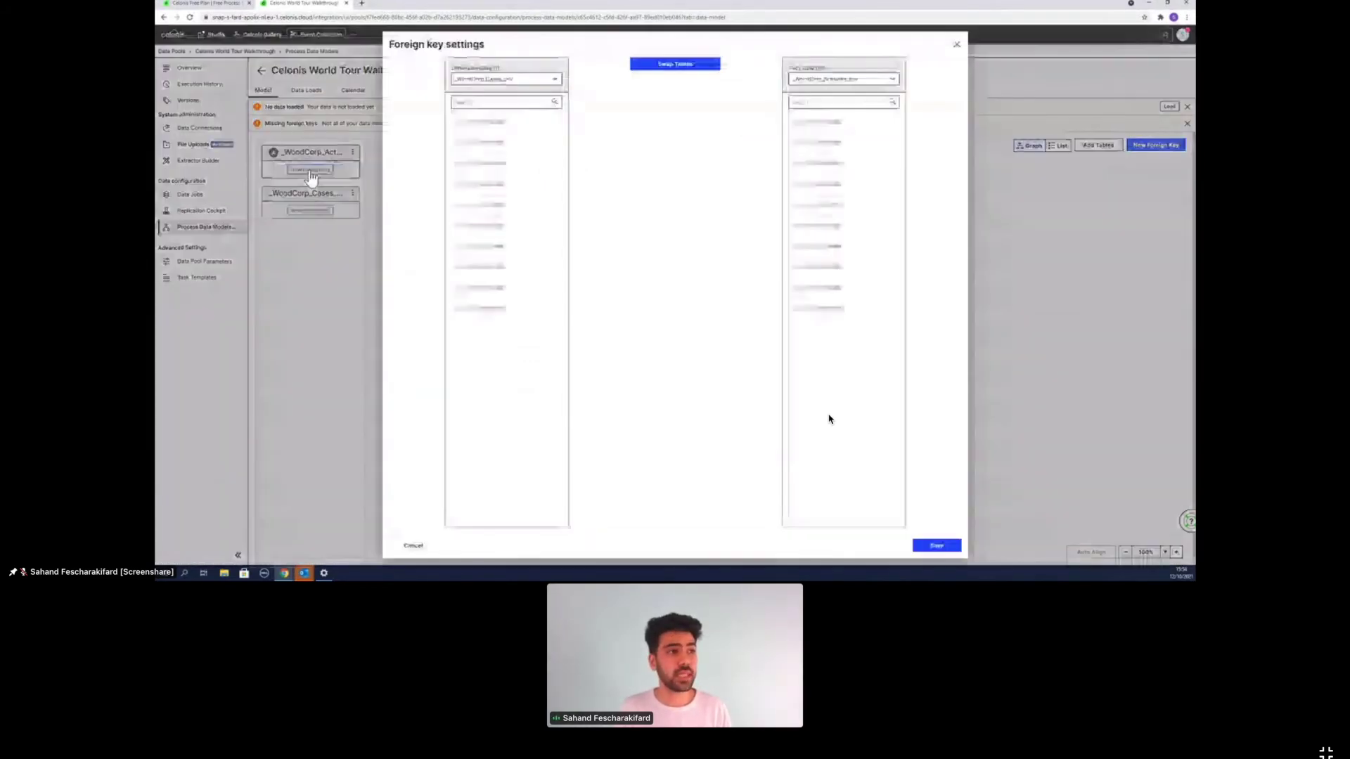
{"action": "left_click", "coordinate": [507, 124]}
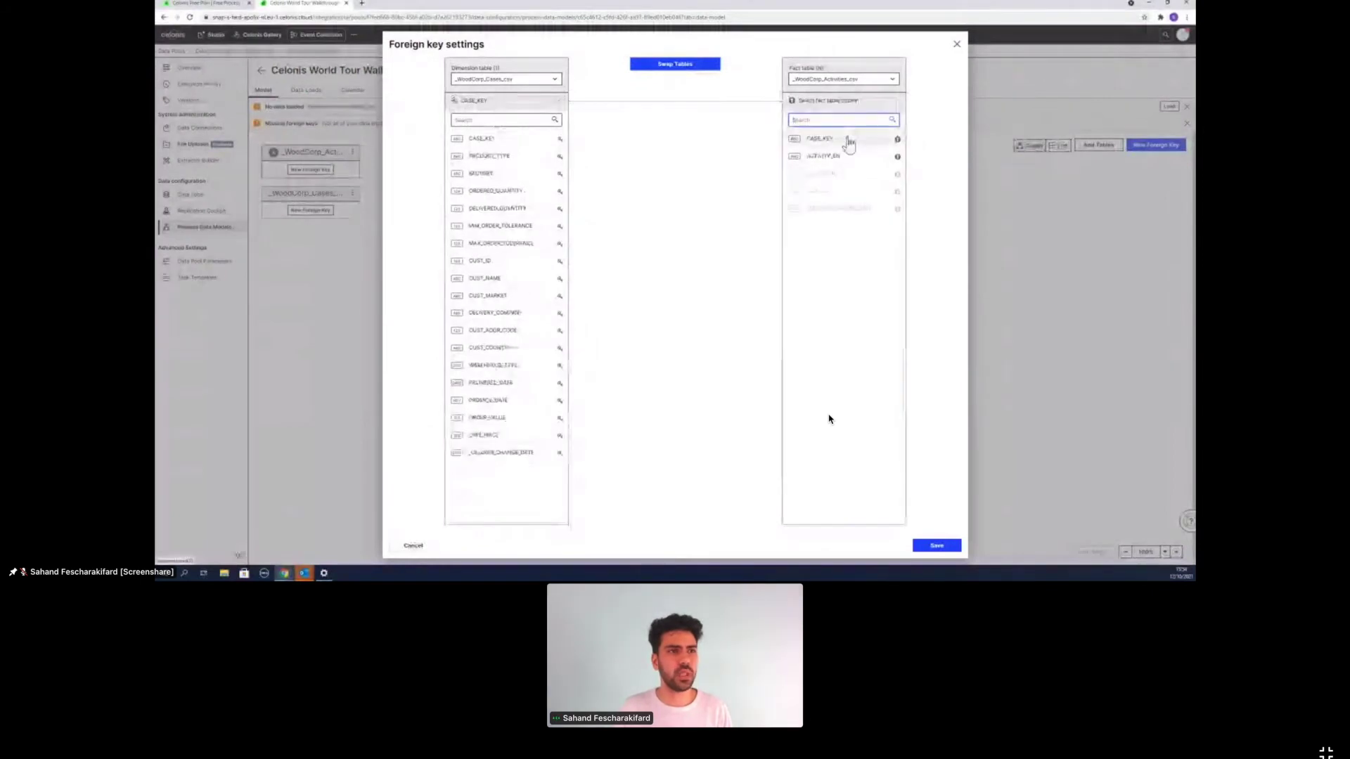
{"action": "left_click", "coordinate": [850, 140]}
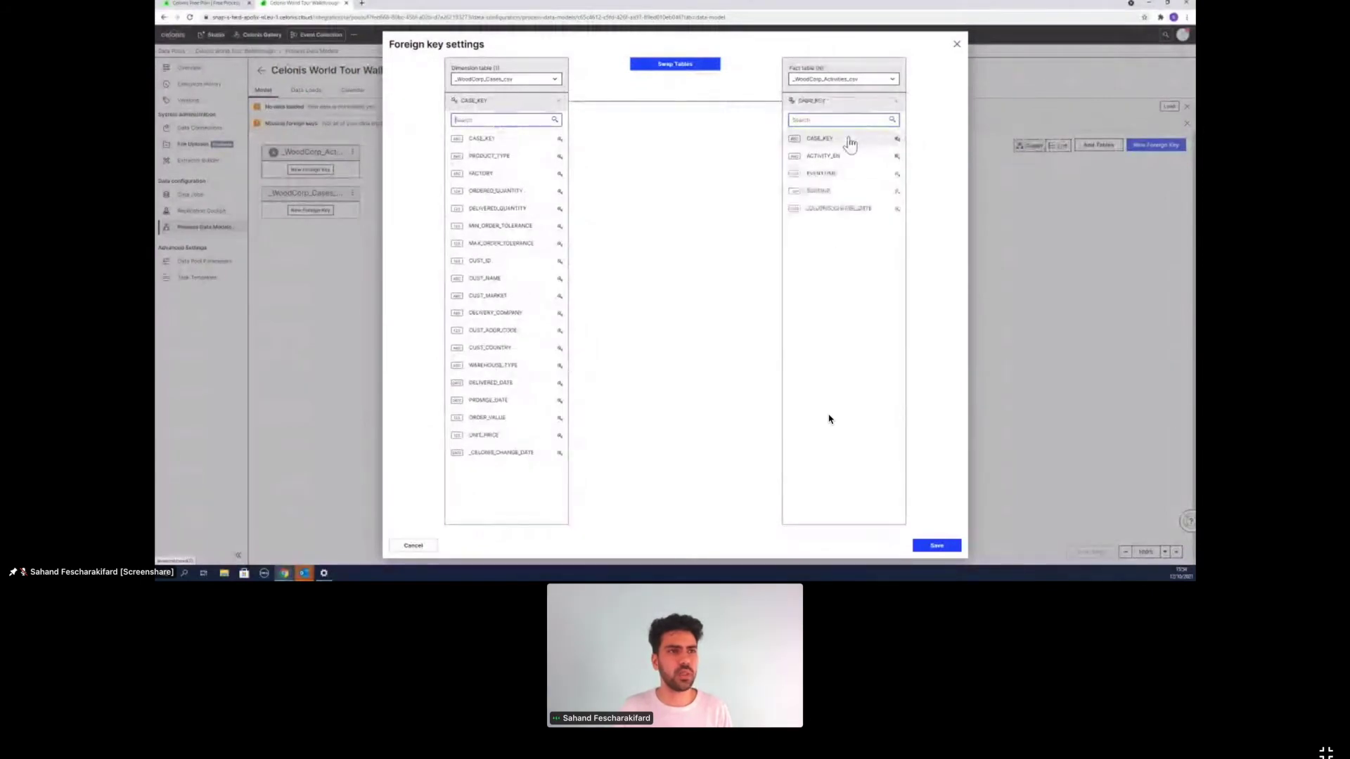
{"action": "left_click", "coordinate": [929, 546]}
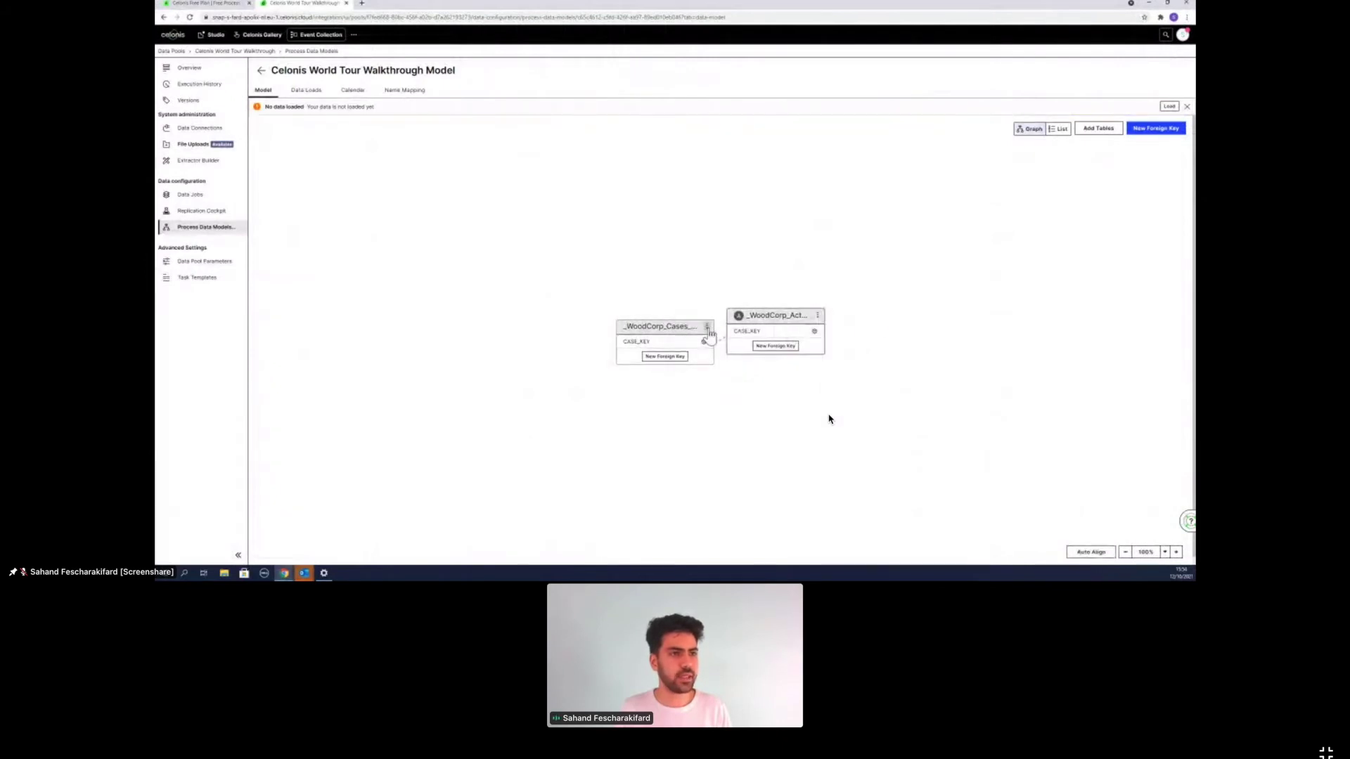
{"action": "left_click", "coordinate": [708, 326]}
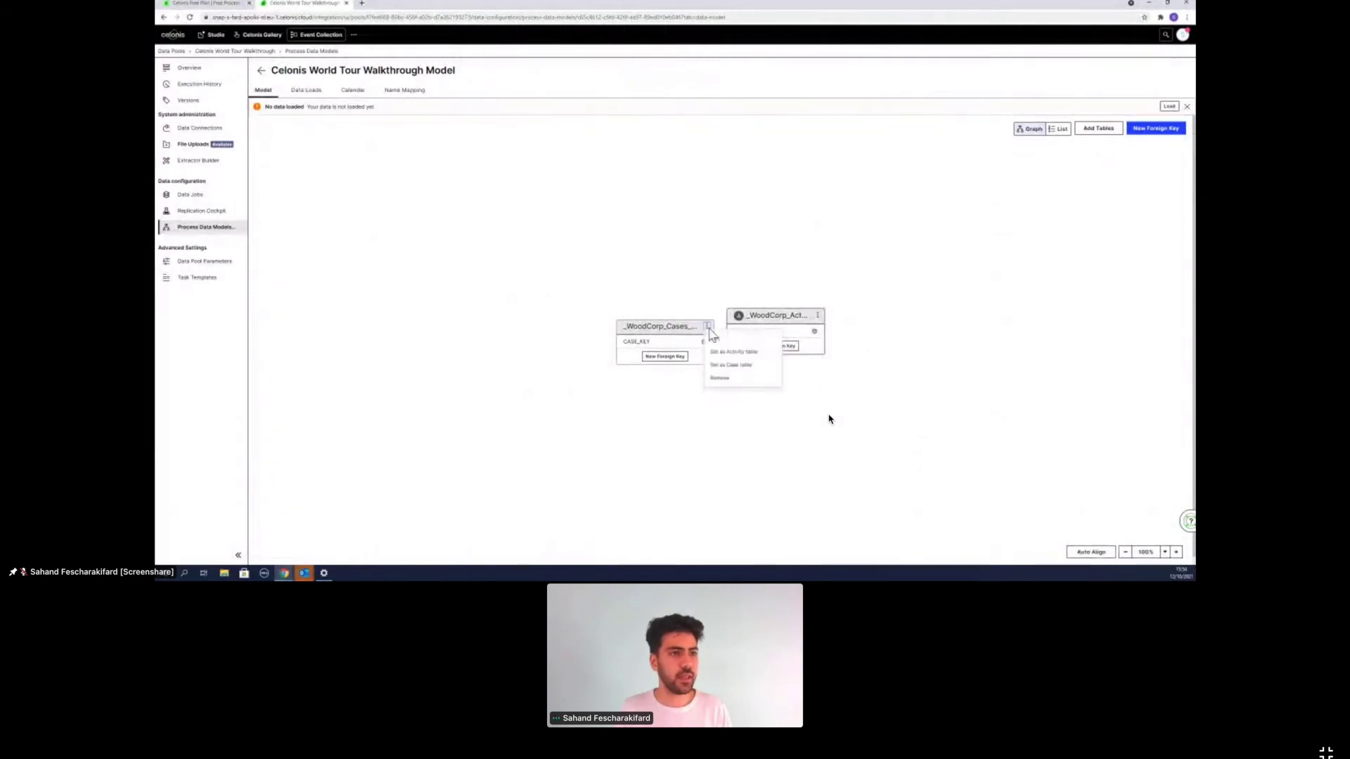
- Set _WoodCorp_Cases as the case table and check the model's data load status
{"action": "left_click", "coordinate": [743, 367]}
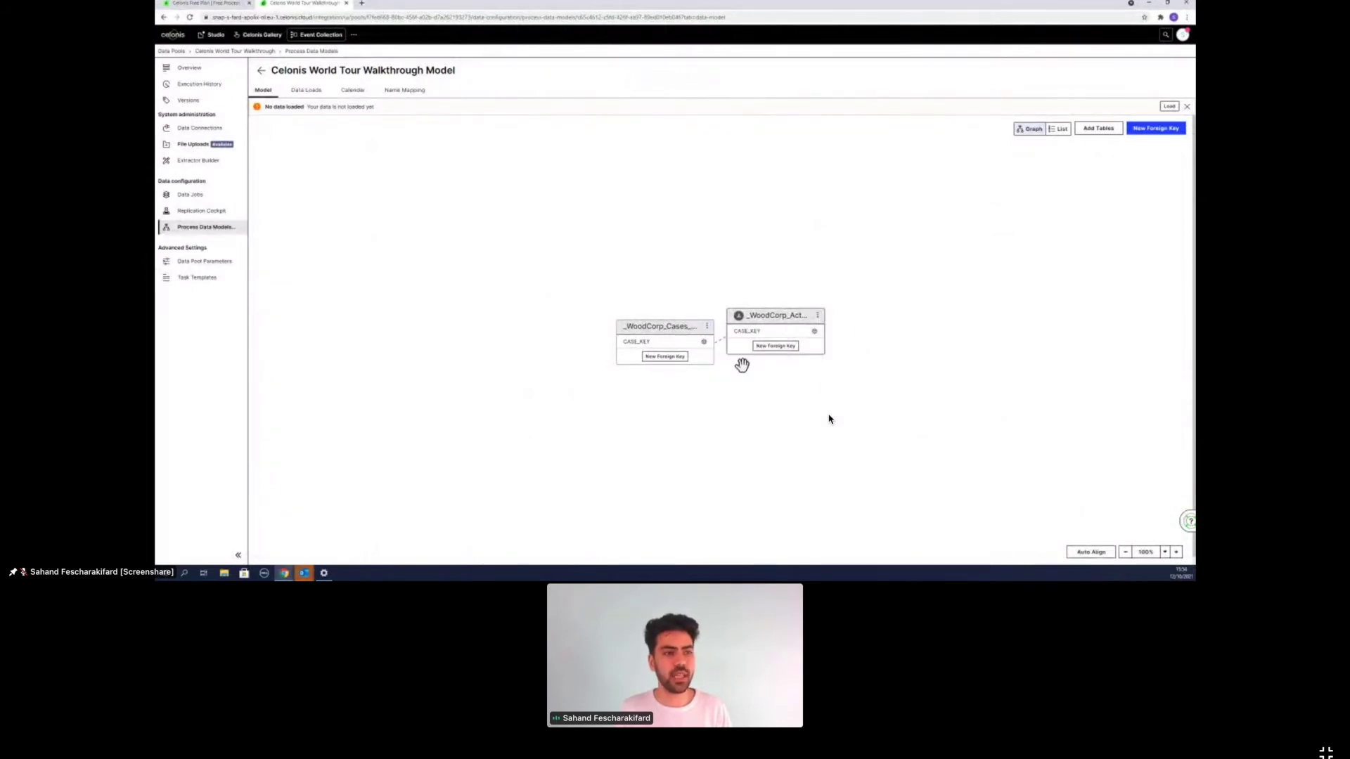
{"action": "left_click", "coordinate": [314, 94]}
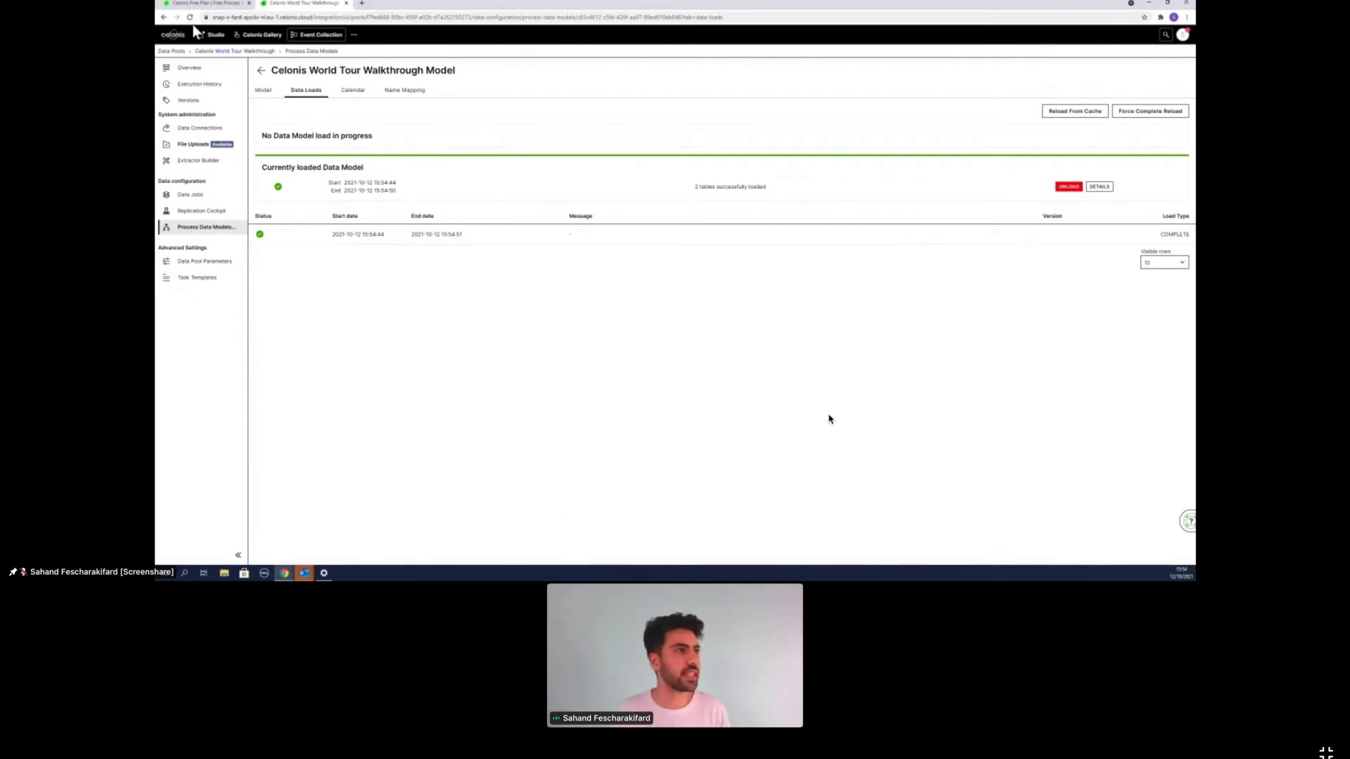
- In Studio, create package 'Celonis World Tour Walkthrough Analysis' with key celonis-world-tour-walkthrough-analysis
{"action": "left_click", "coordinate": [212, 36]}
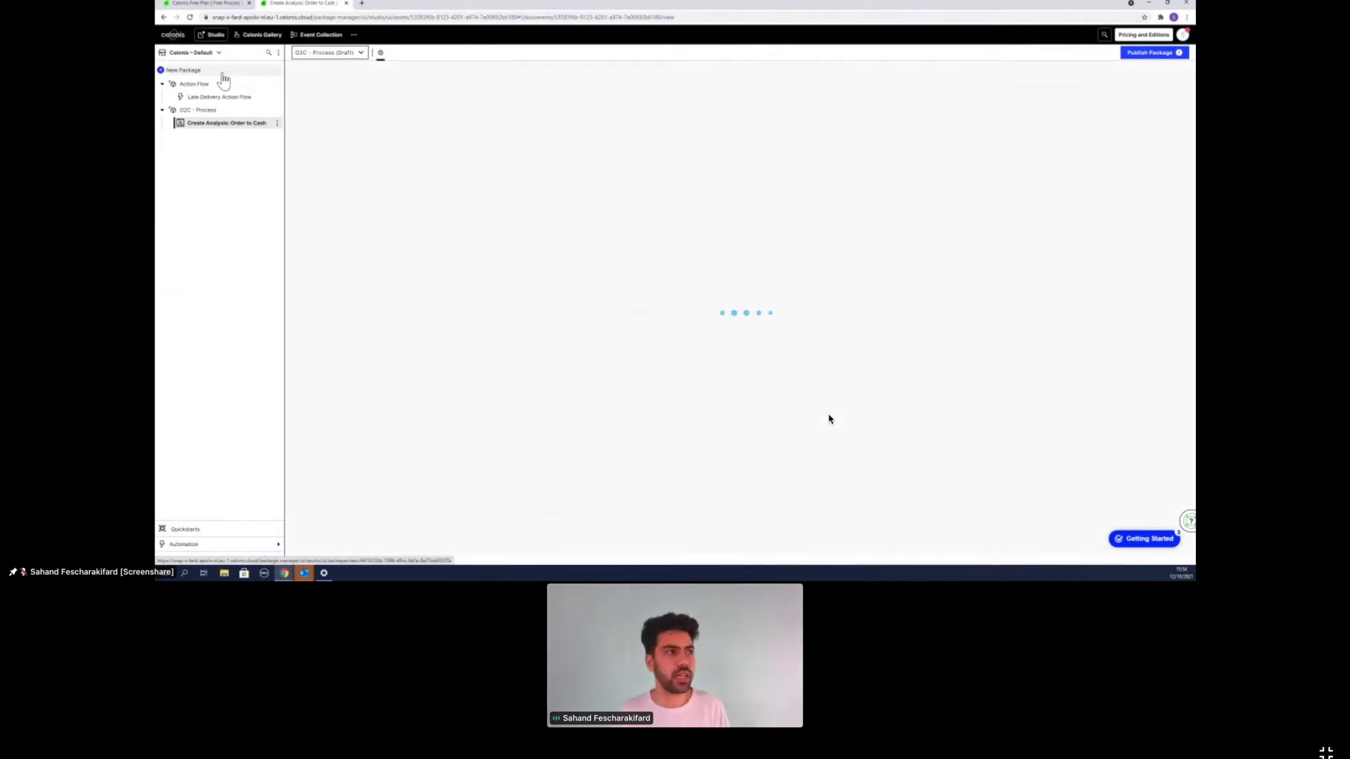
{"action": "left_click", "coordinate": [224, 71]}
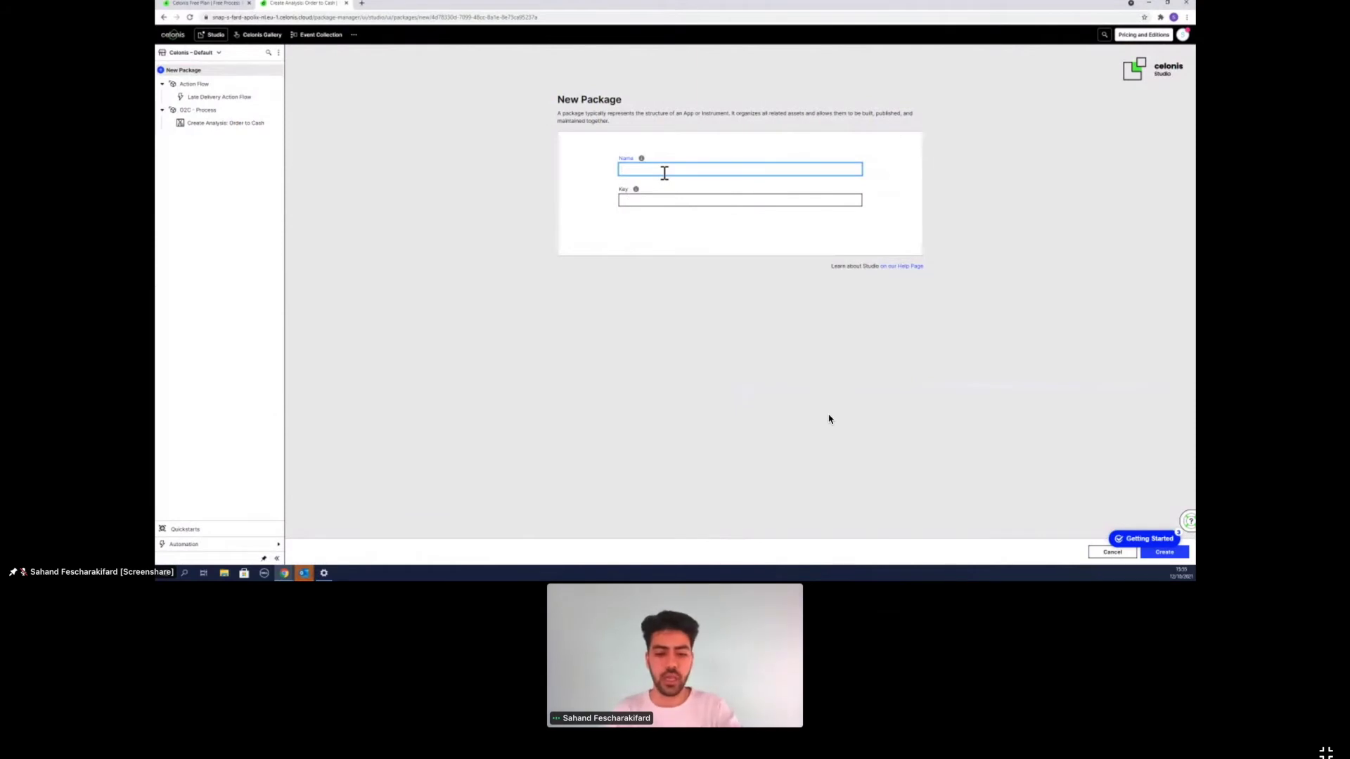
{"action": "type", "text": "Celonis World Tour Walkthrough"}
{"action": "type", "text": "A"}
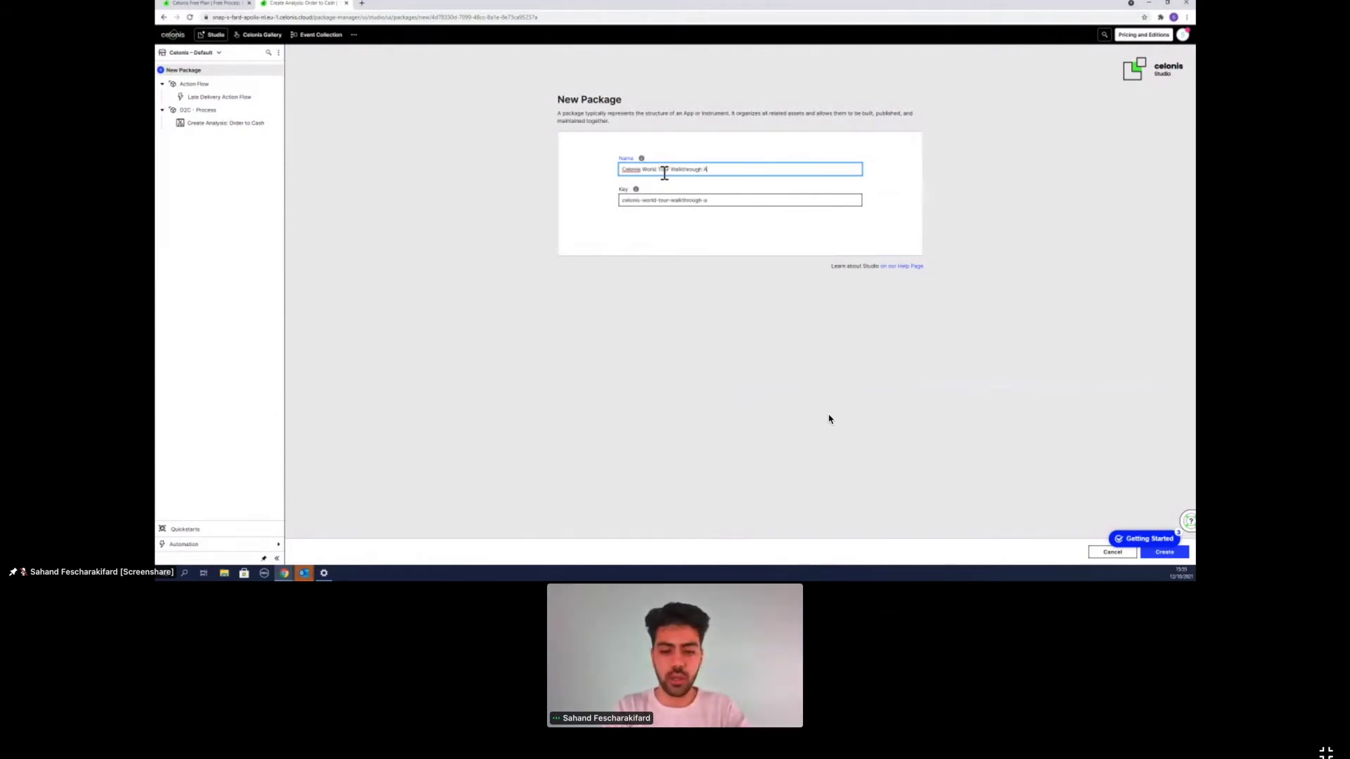
{"action": "type", "text": "nalysis"}
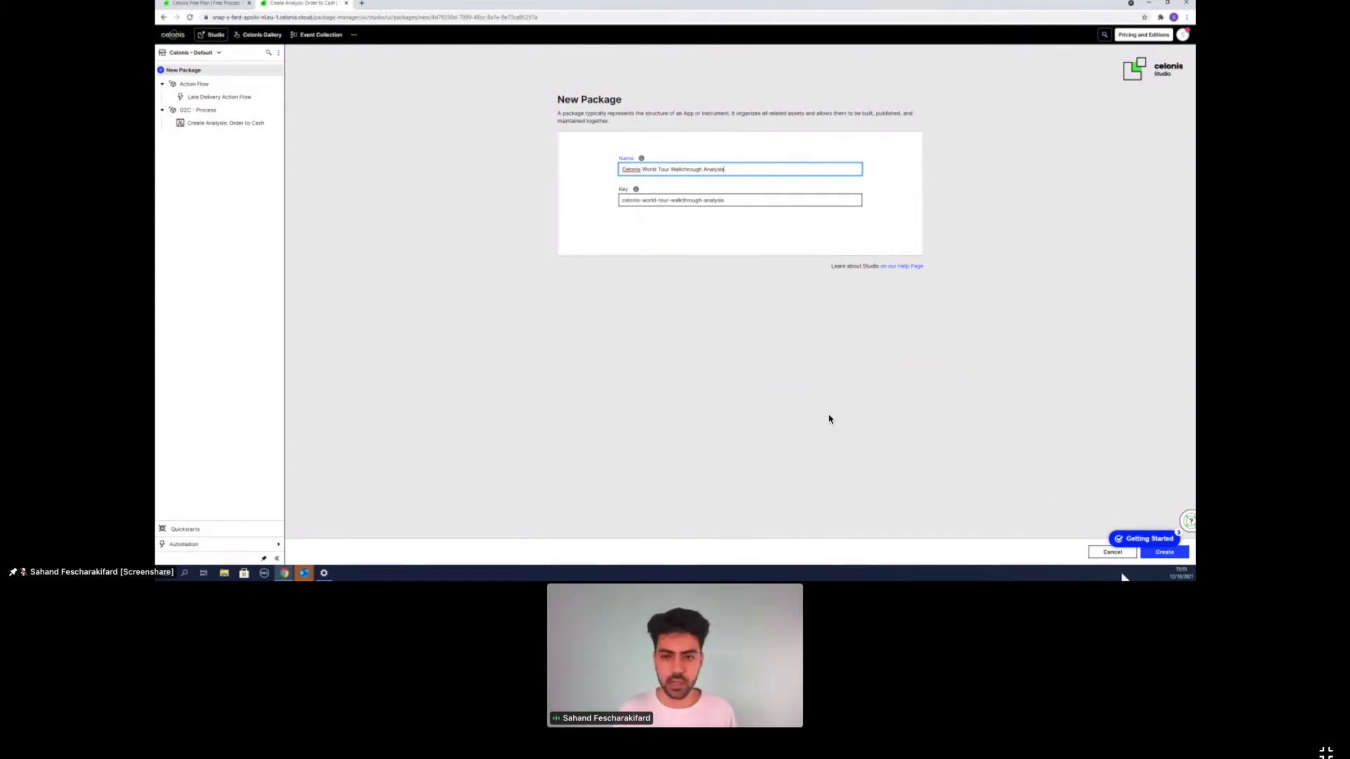
{"action": "left_click", "coordinate": [1153, 554]}
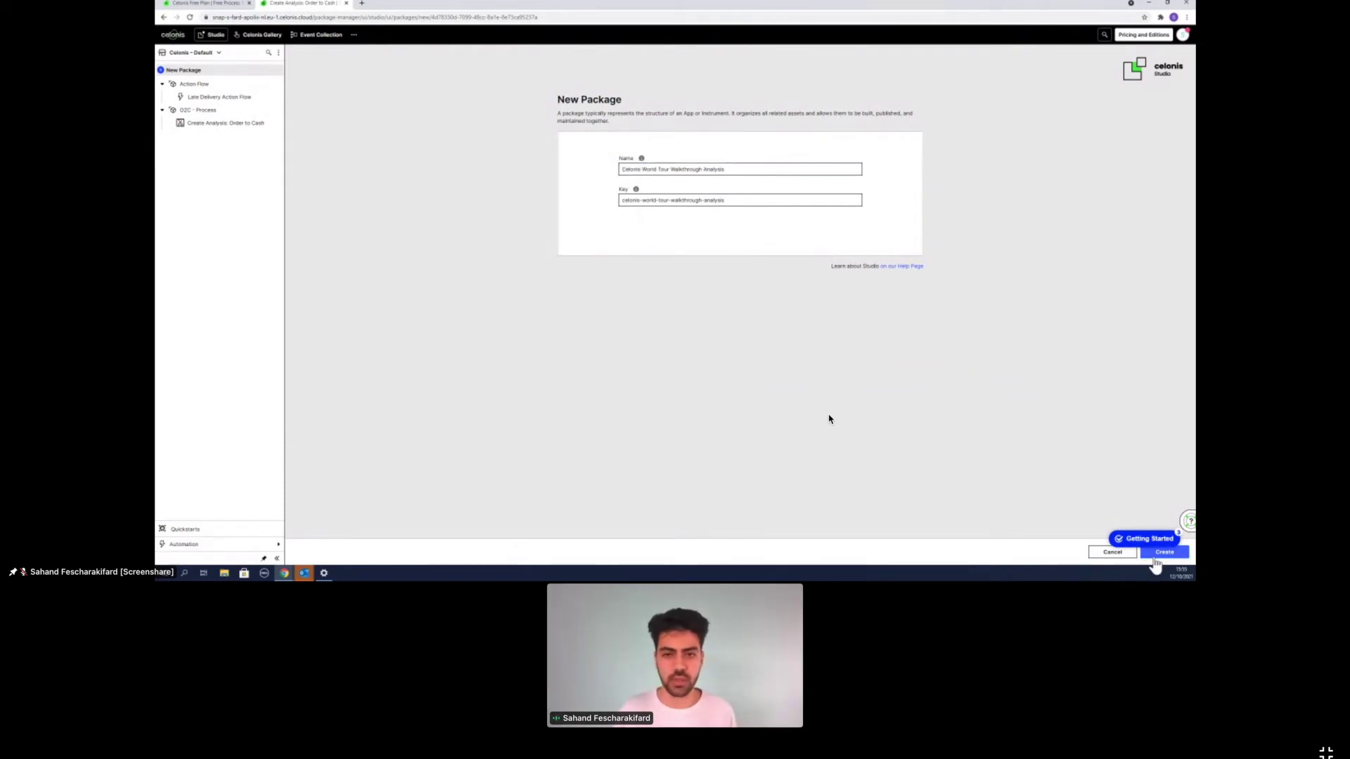
- Create the new analysis with a Celonis World Tour Walkthrough Model variable, starting a blank sheet
{"action": "left_click", "coordinate": [721, 156]}
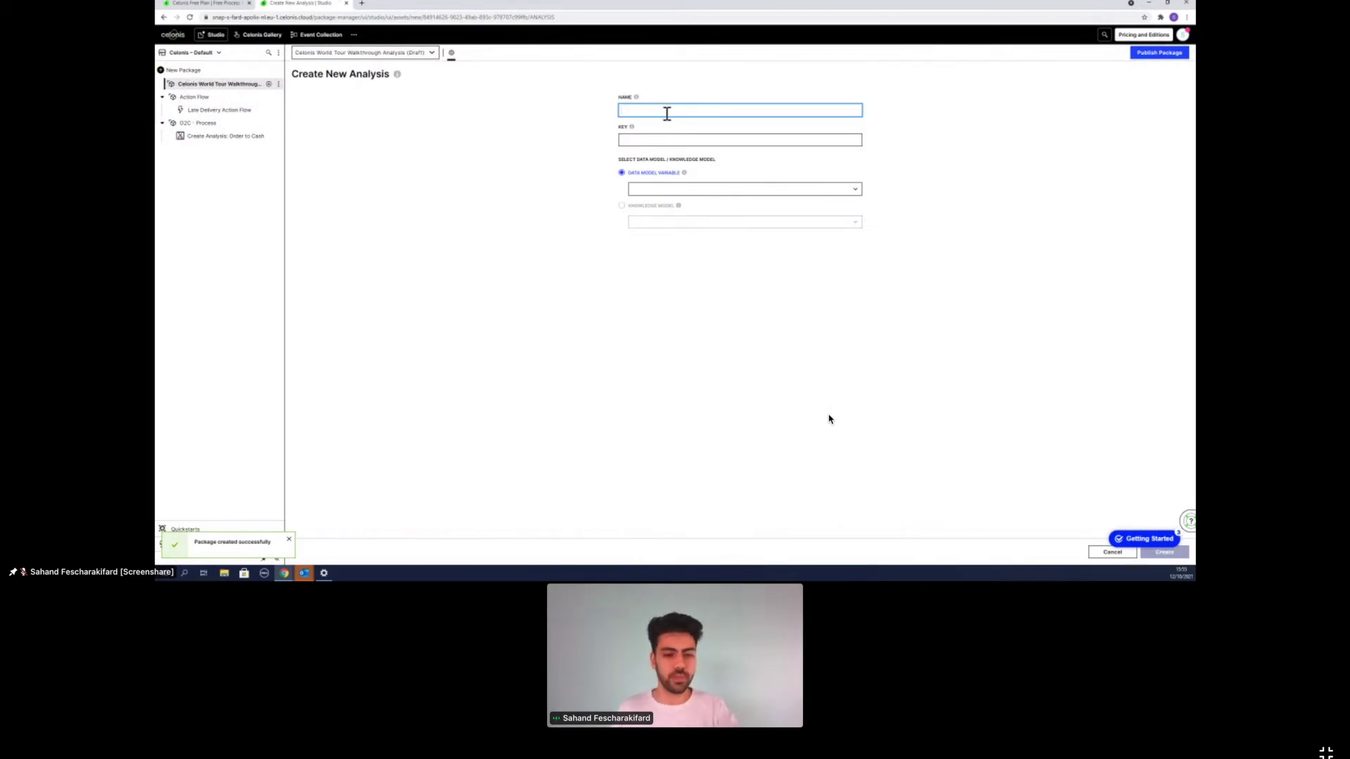
{"action": "type", "text": "Celonis World Tour Walkthrough"}
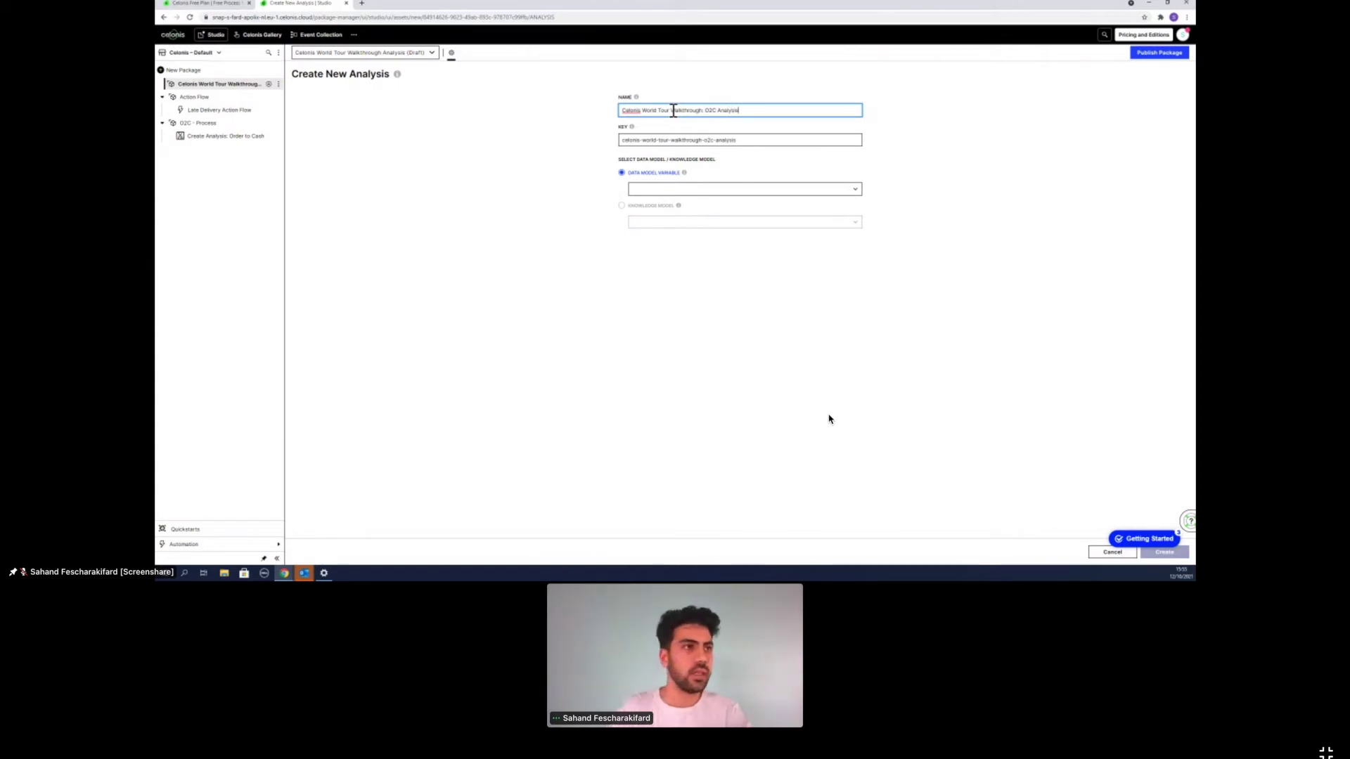
{"action": "left_click", "coordinate": [680, 190]}
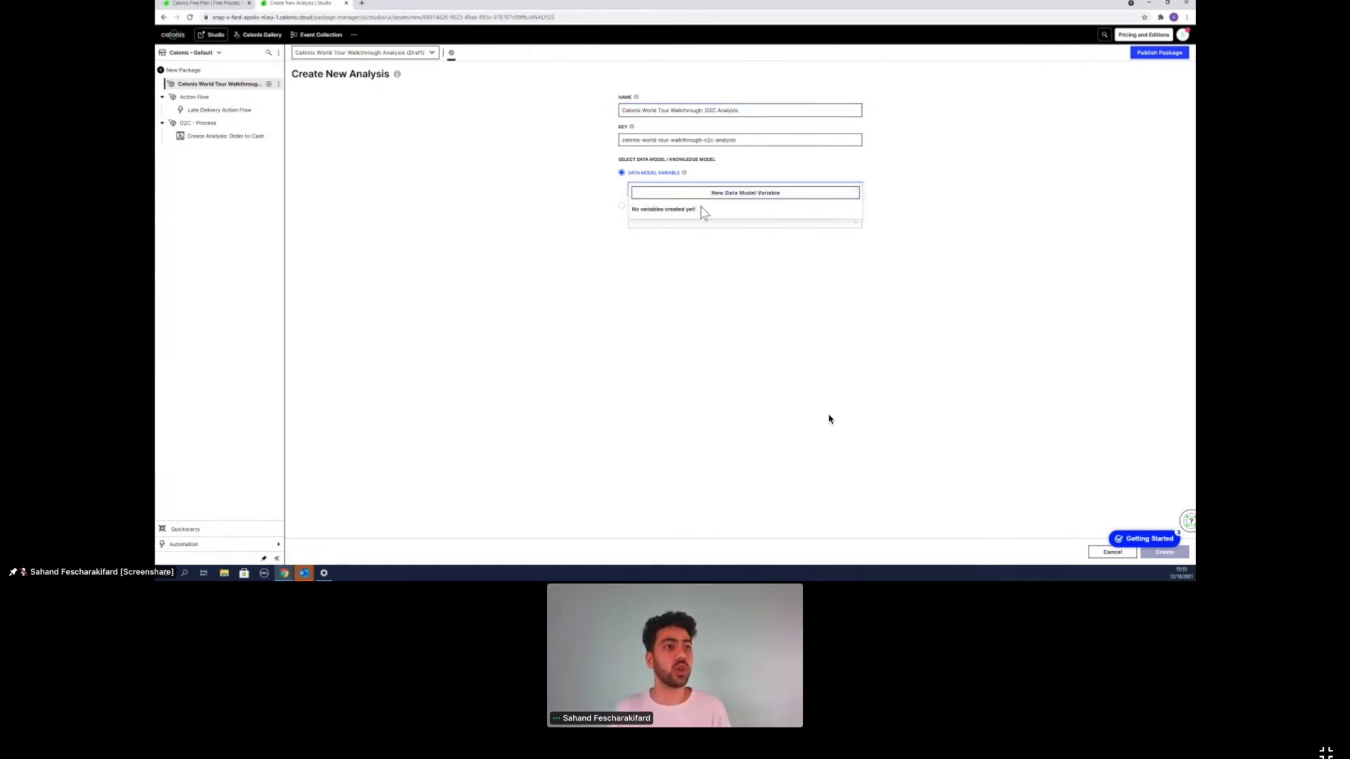
{"action": "left_click", "coordinate": [722, 194]}
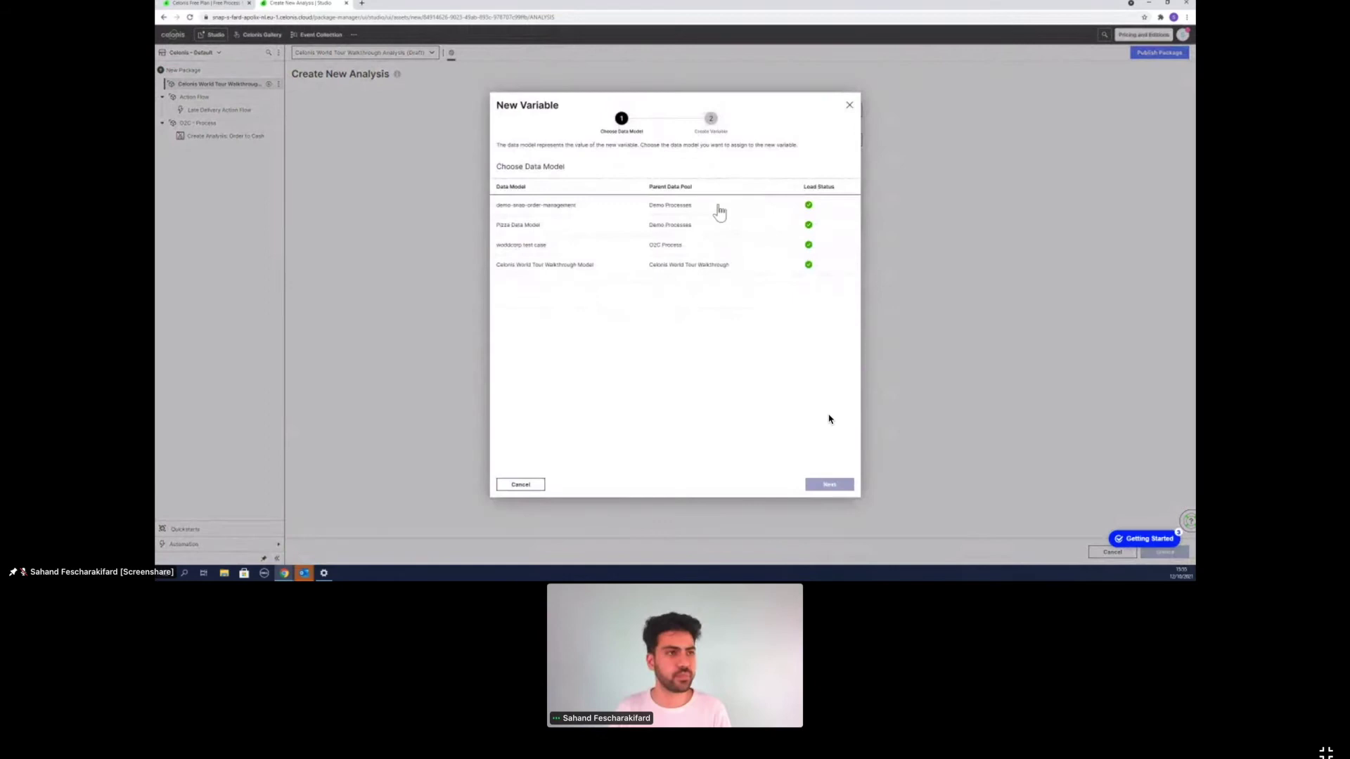
{"action": "left_click", "coordinate": [648, 267]}
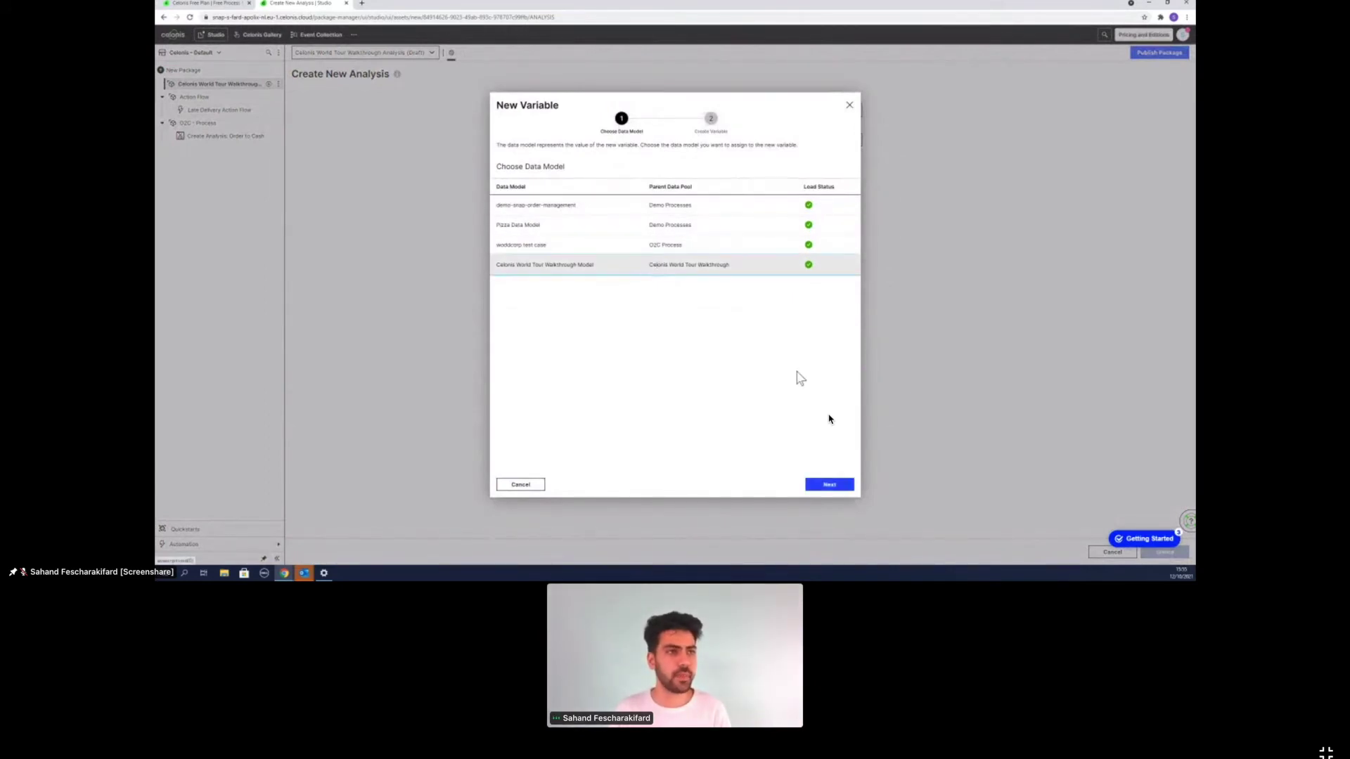
{"action": "left_click", "coordinate": [828, 485]}
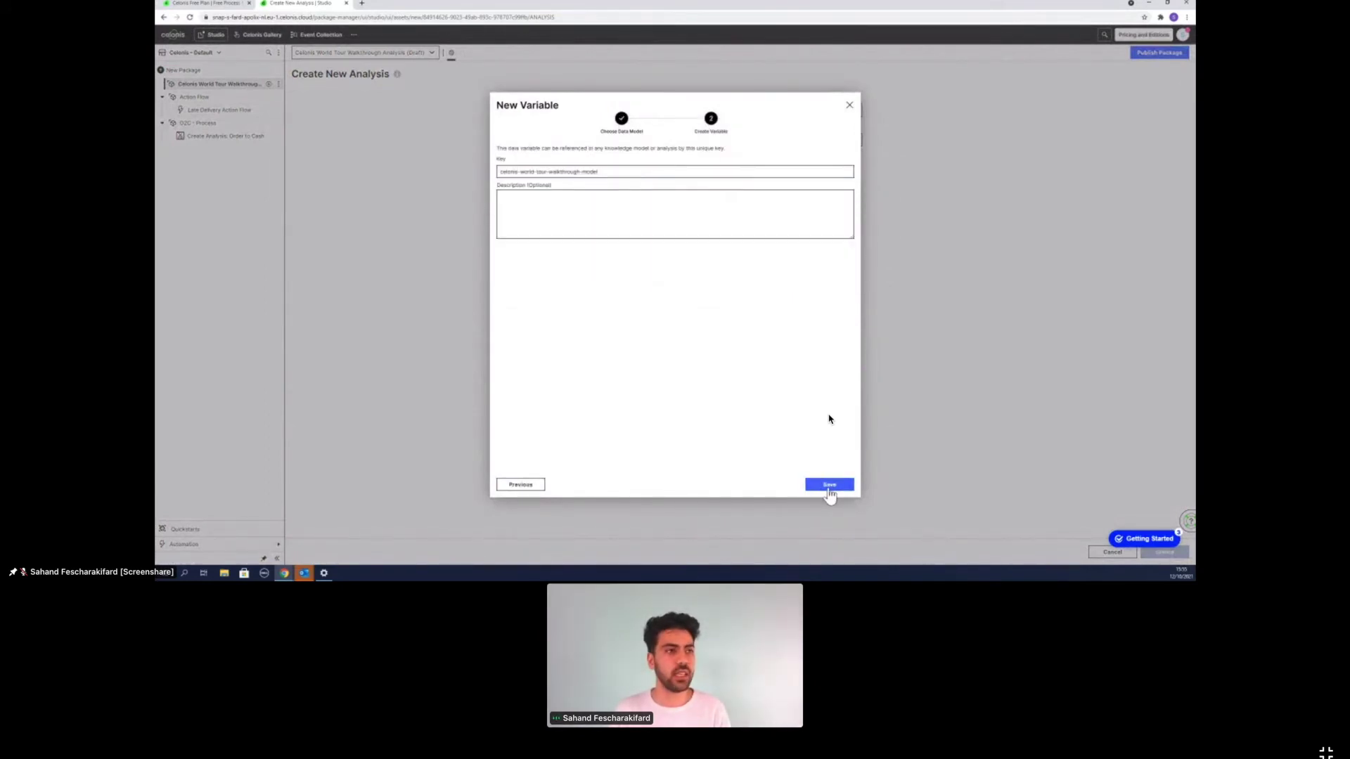
{"action": "left_click", "coordinate": [830, 488]}
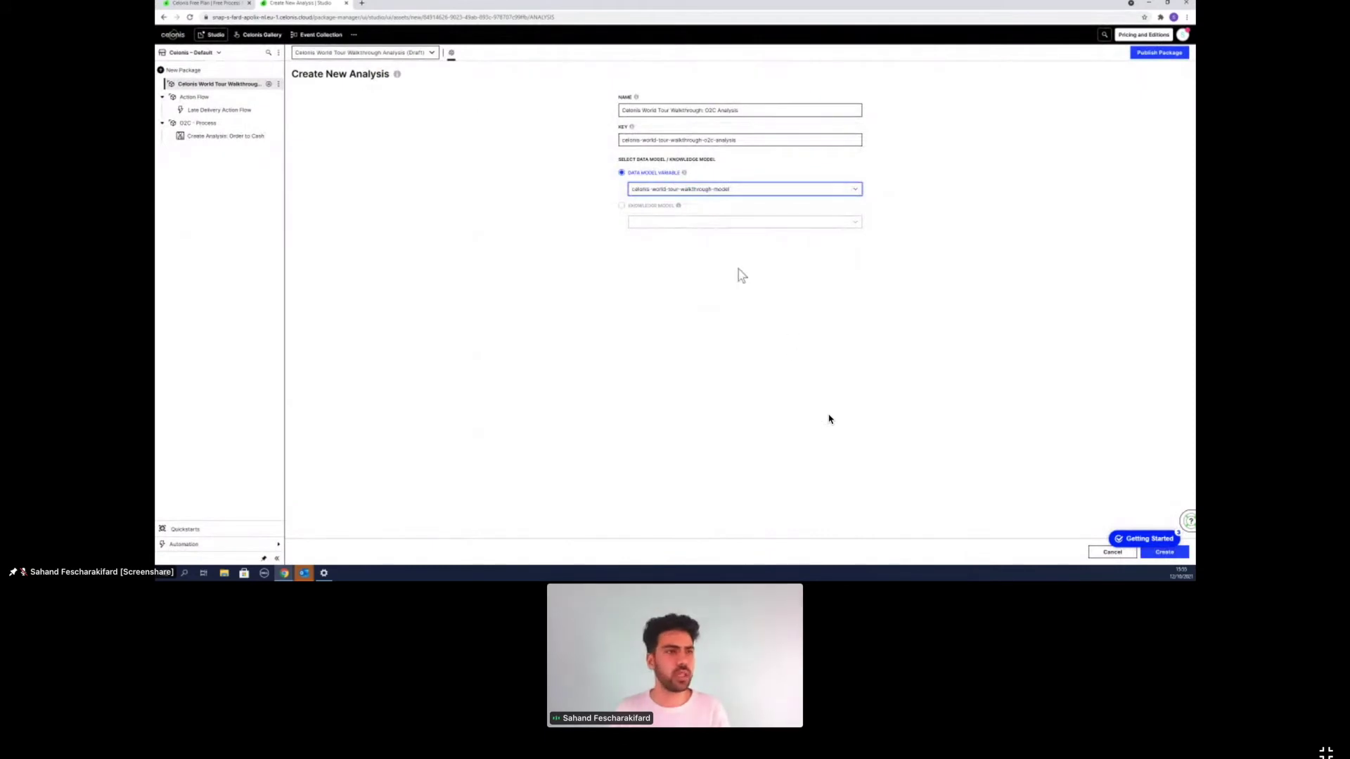
{"action": "left_click", "coordinate": [1156, 553]}
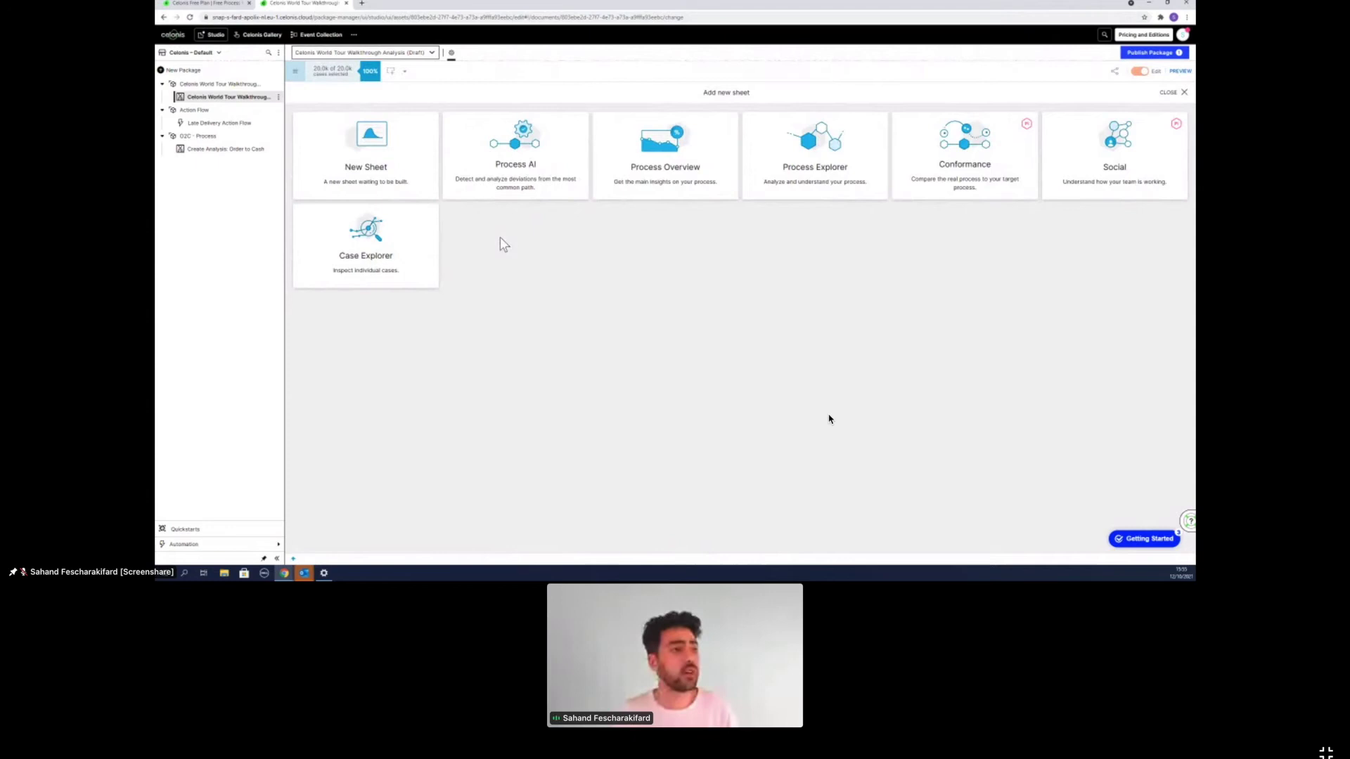
{"action": "left_click", "coordinate": [398, 179]}
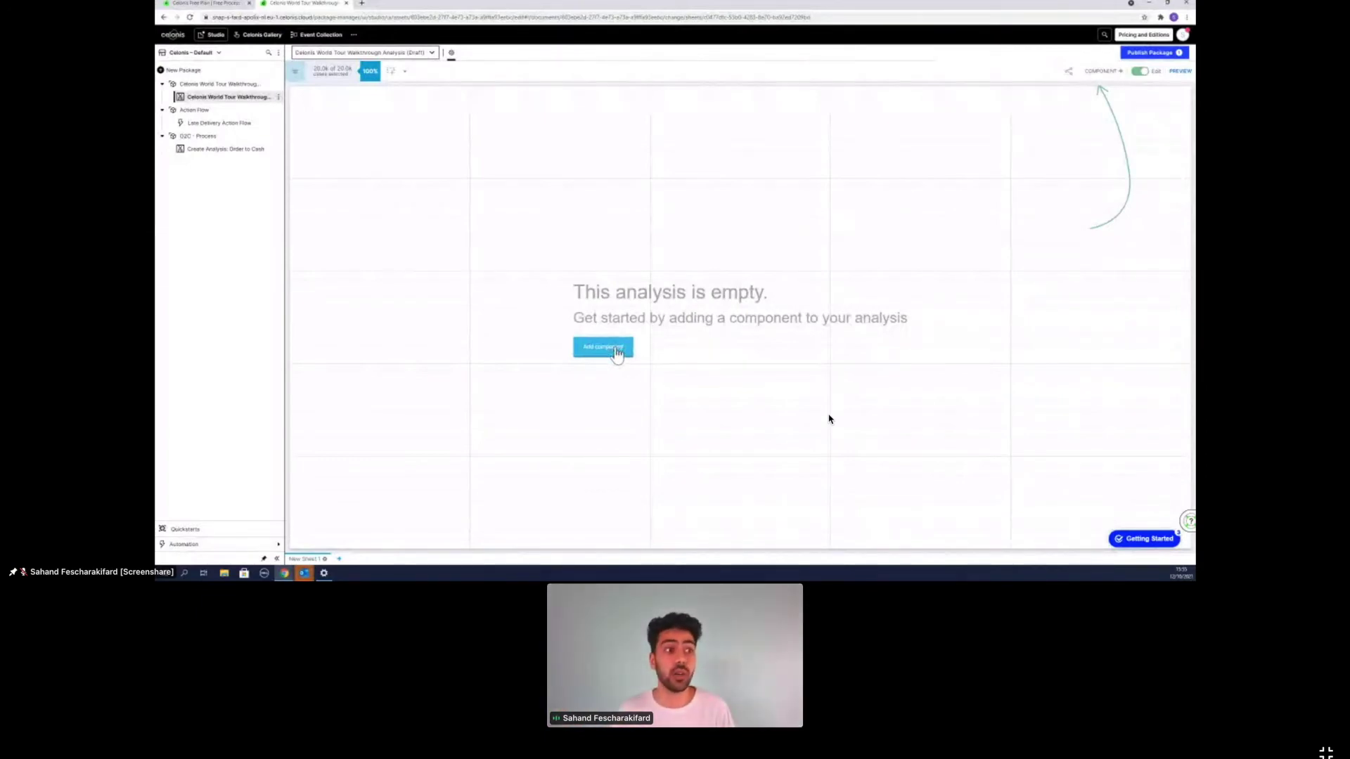
- Place an enlarged Variant Explorer on New Sheet 1 and turn edit mode off
{"action": "left_click", "coordinate": [617, 349]}
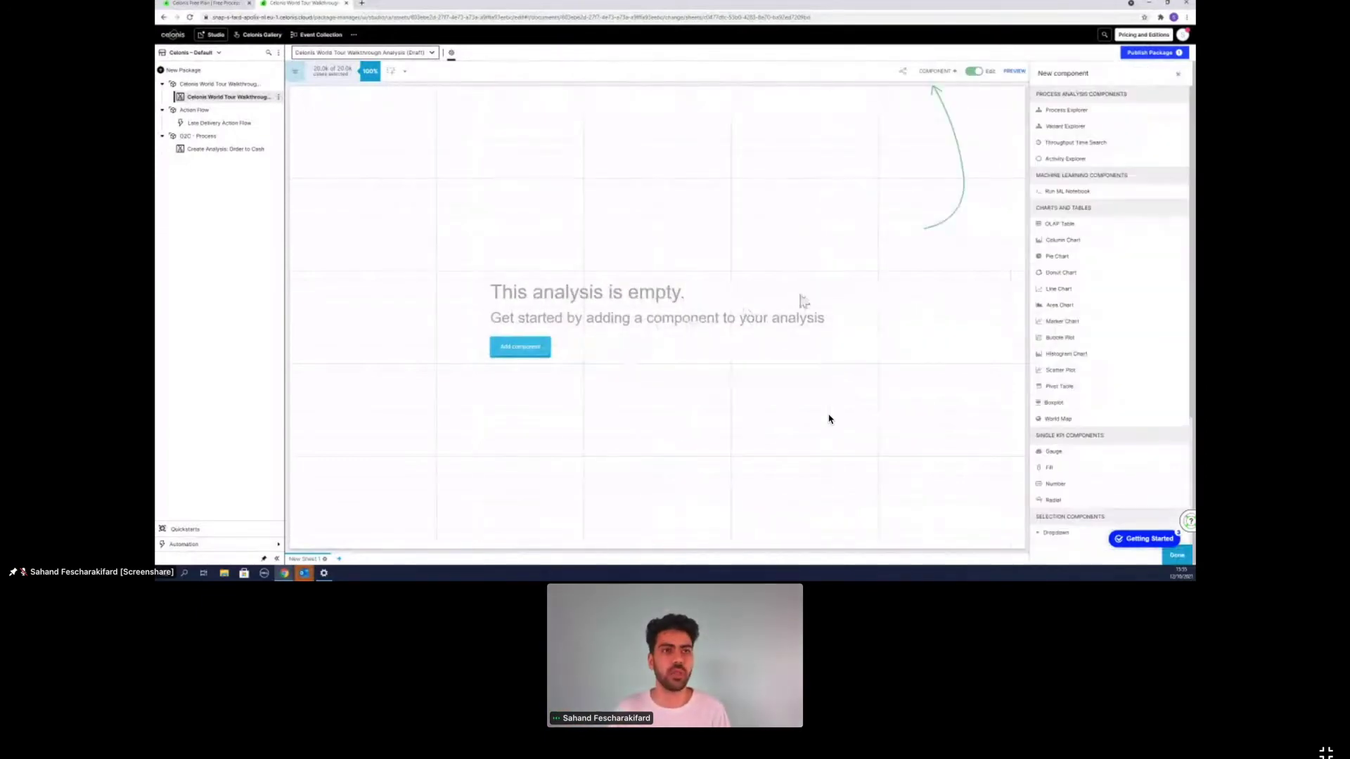
{"action": "left_click", "coordinate": [1077, 131]}
{"action": "left_click_drag", "start_coordinate": [747, 277], "coordinate": [563, 281]}
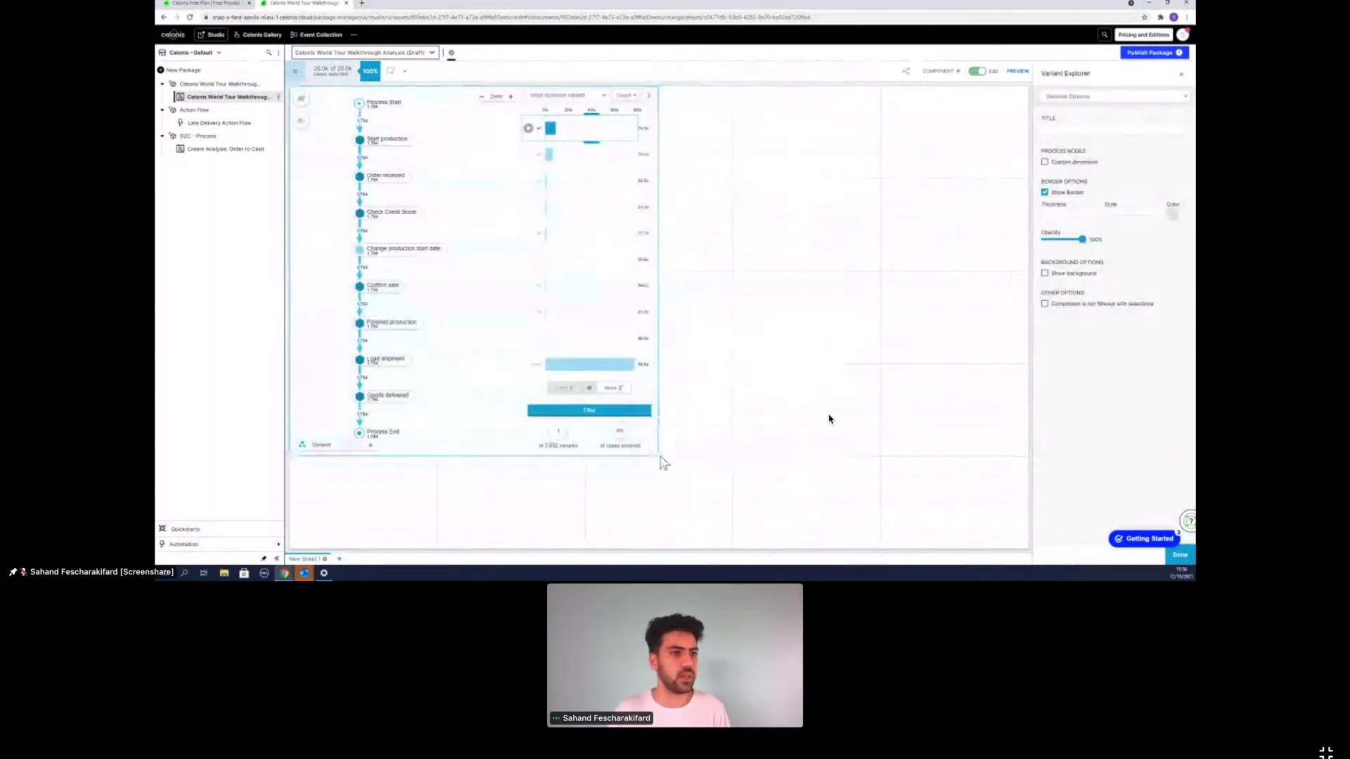
{"action": "left_click_drag", "start_coordinate": [663, 462], "coordinate": [799, 541]}
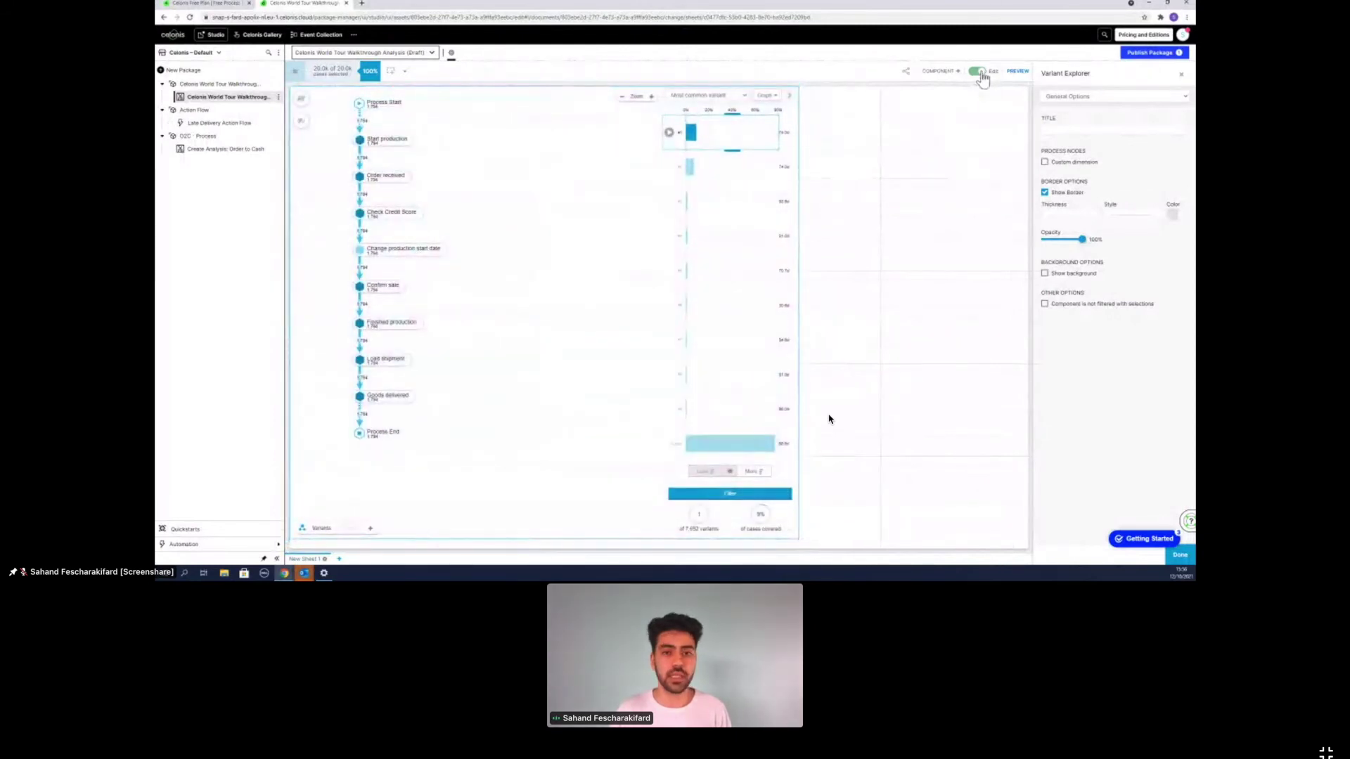
{"action": "left_click", "coordinate": [978, 72]}
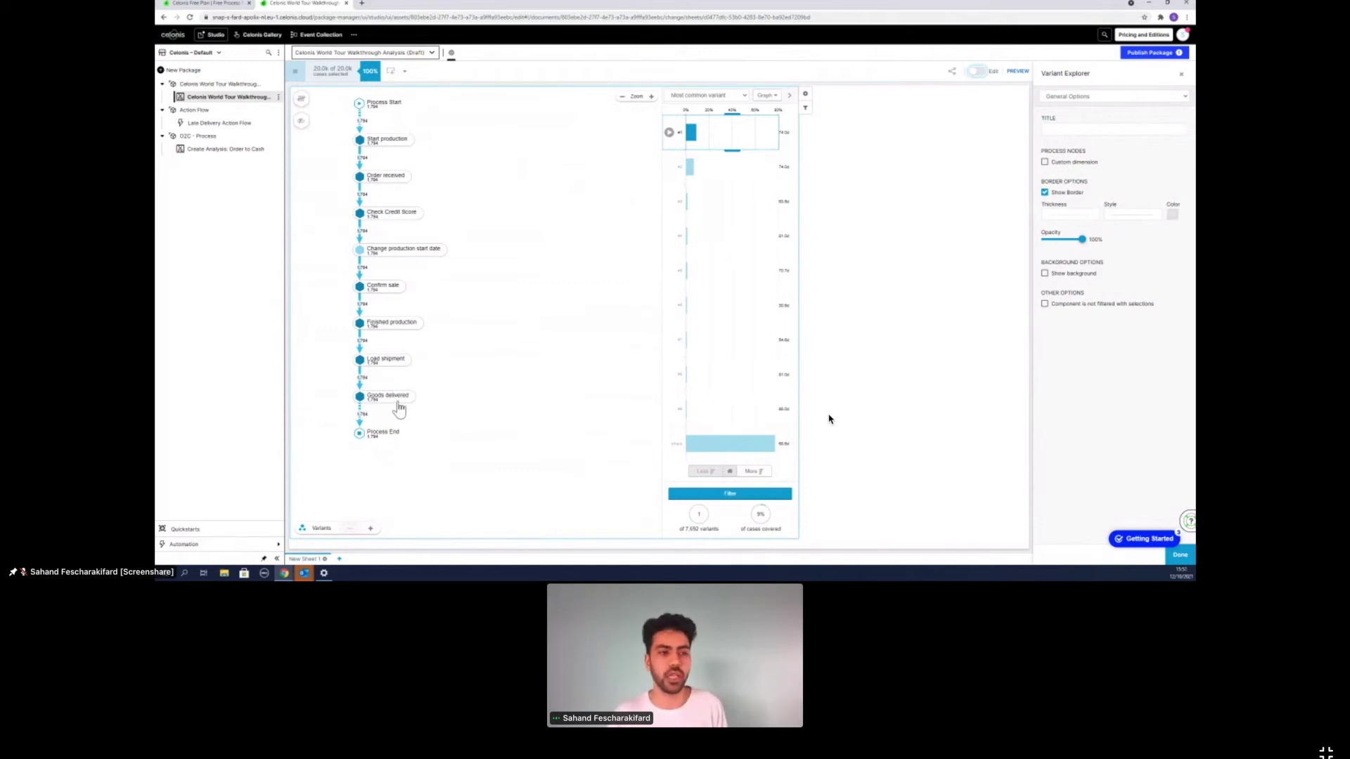
- Select variant #5 in the Variant Explorer, then extend the selection to variants 1–5
{"action": "mouse_move", "coordinate": [692, 257]}
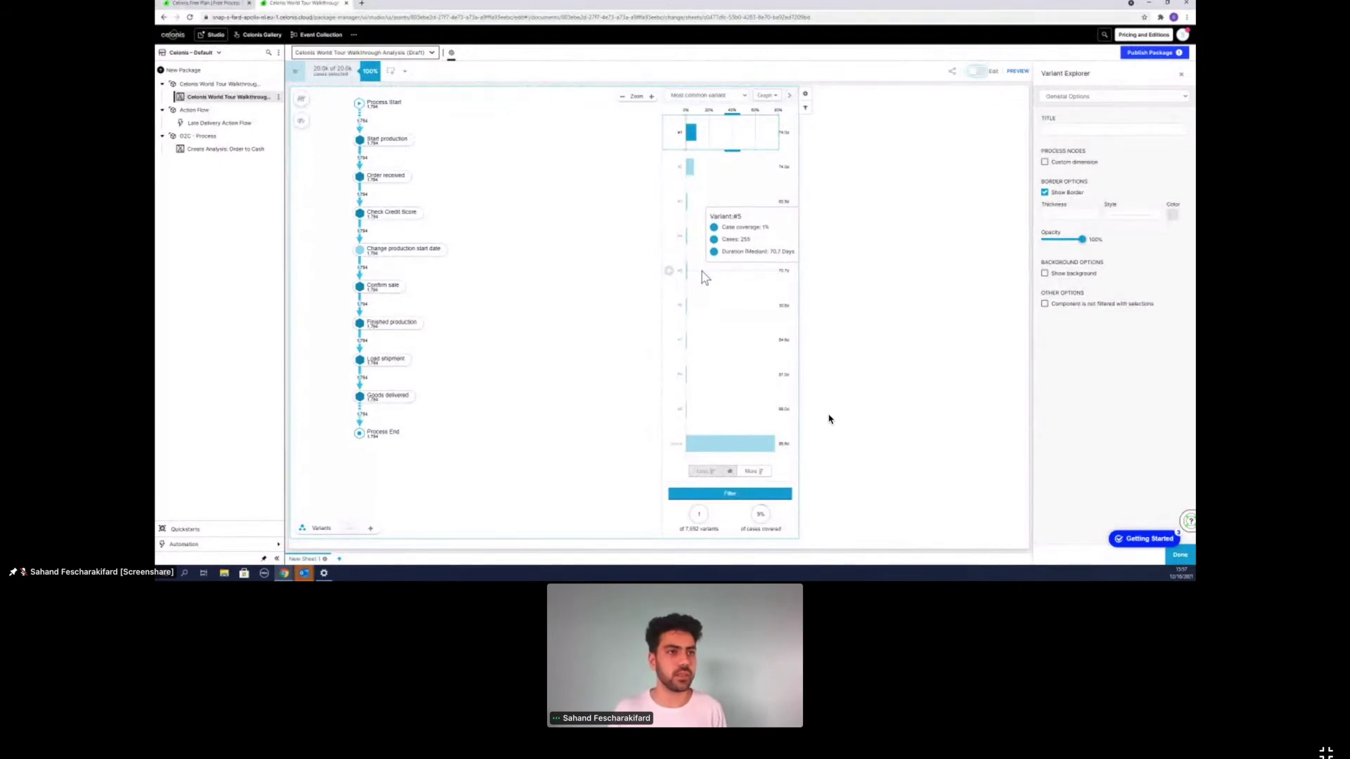
{"action": "left_click", "coordinate": [702, 271]}
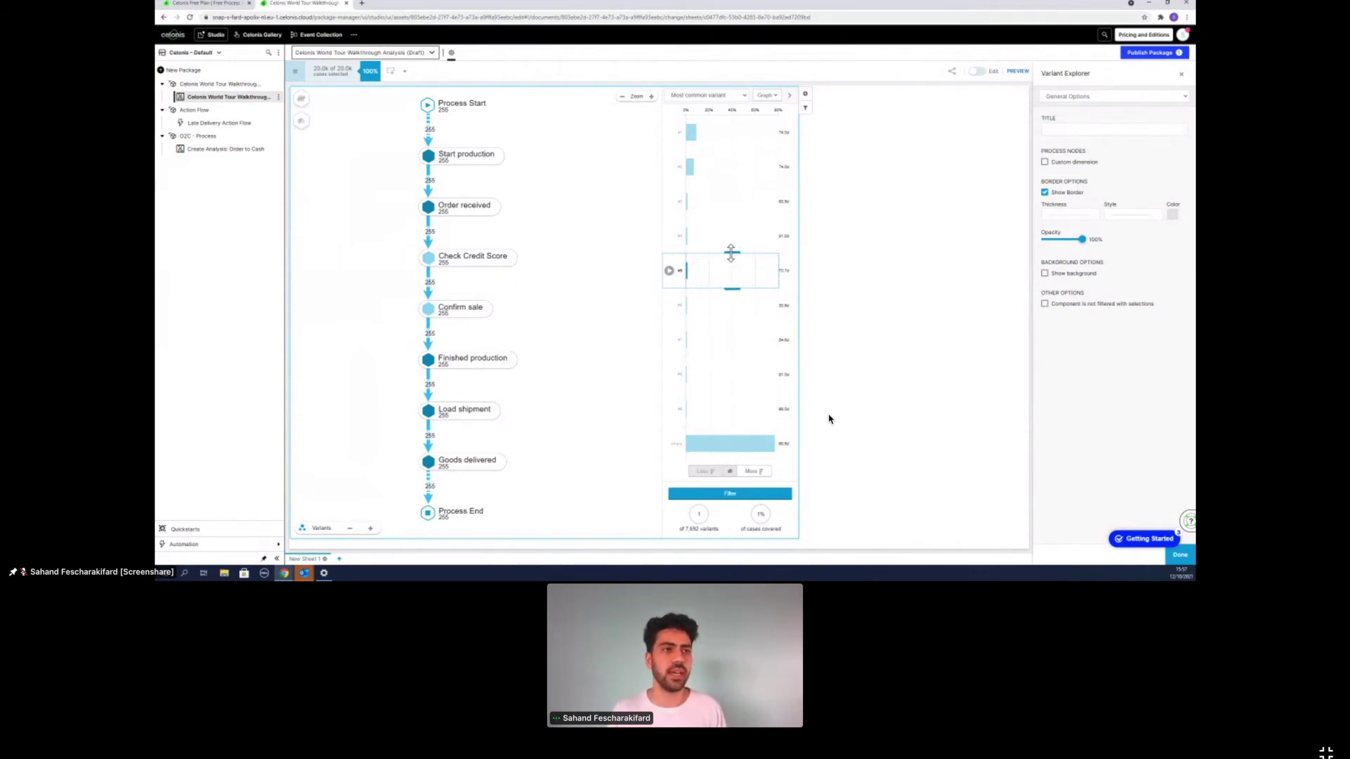
{"action": "left_click_drag", "start_coordinate": [736, 255], "coordinate": [735, 124]}
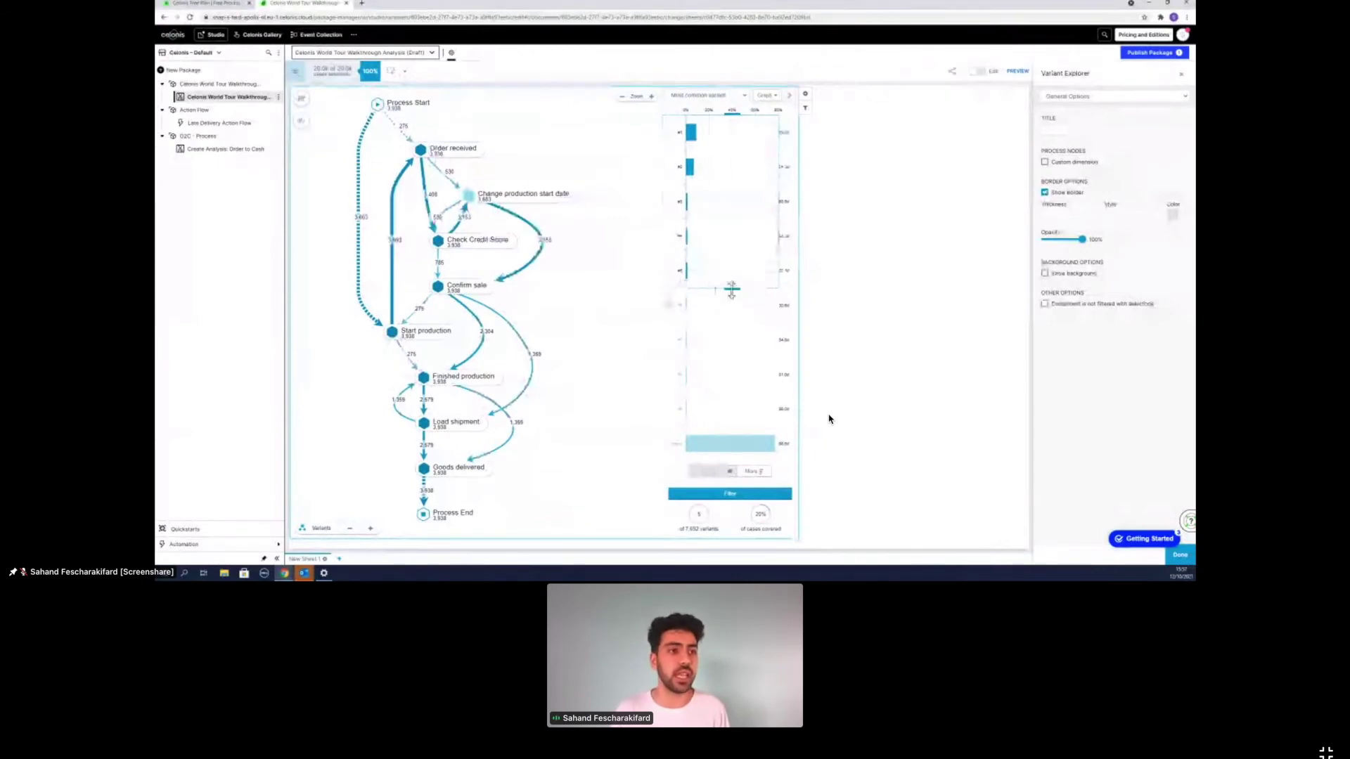
- Widen the variant selection beyond variants 1–5, then return the sheet to edit mode
{"action": "left_click_drag", "start_coordinate": [731, 289], "coordinate": [737, 449]}
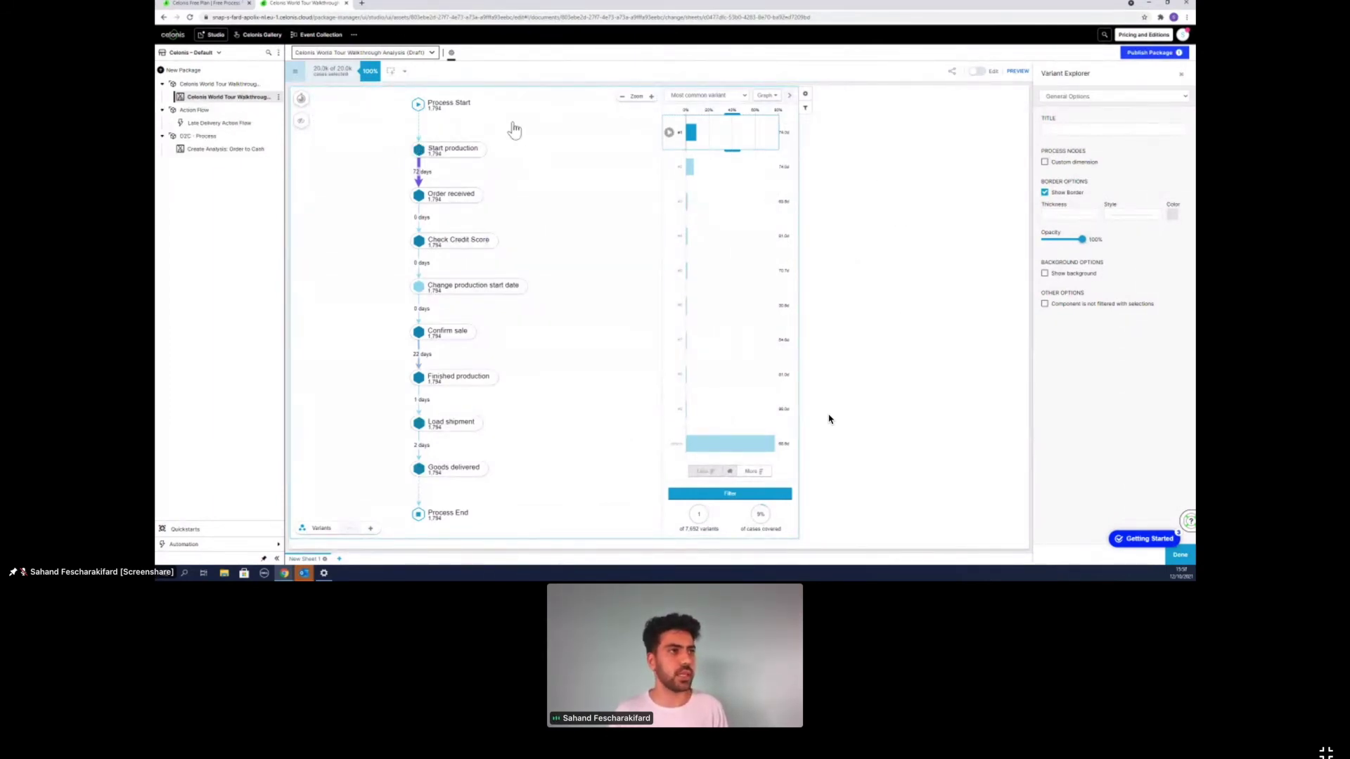
{"action": "left_click", "coordinate": [976, 72]}
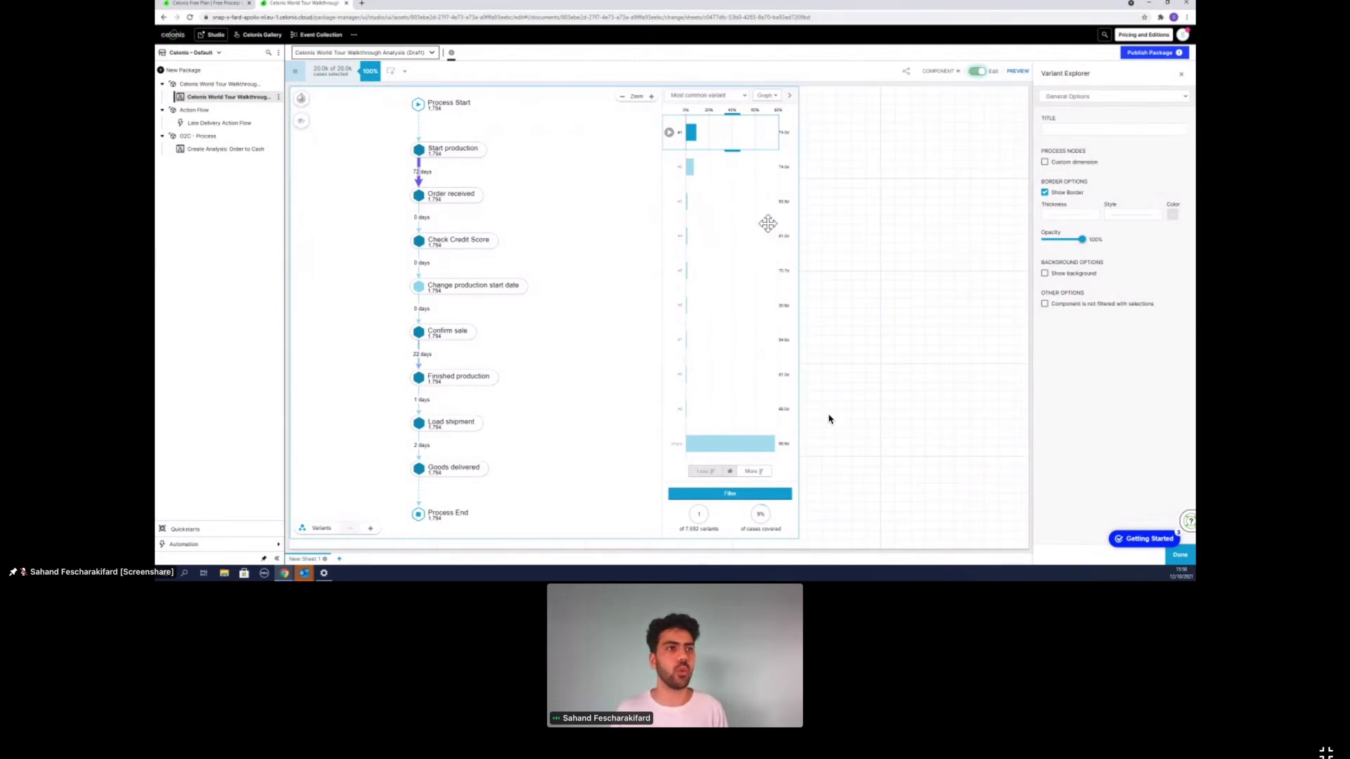
- Make the Variant Explorer narrower and close its settings
{"action": "left_click_drag", "start_coordinate": [798, 312], "coordinate": [536, 310]}
{"action": "left_click", "coordinate": [823, 265]}
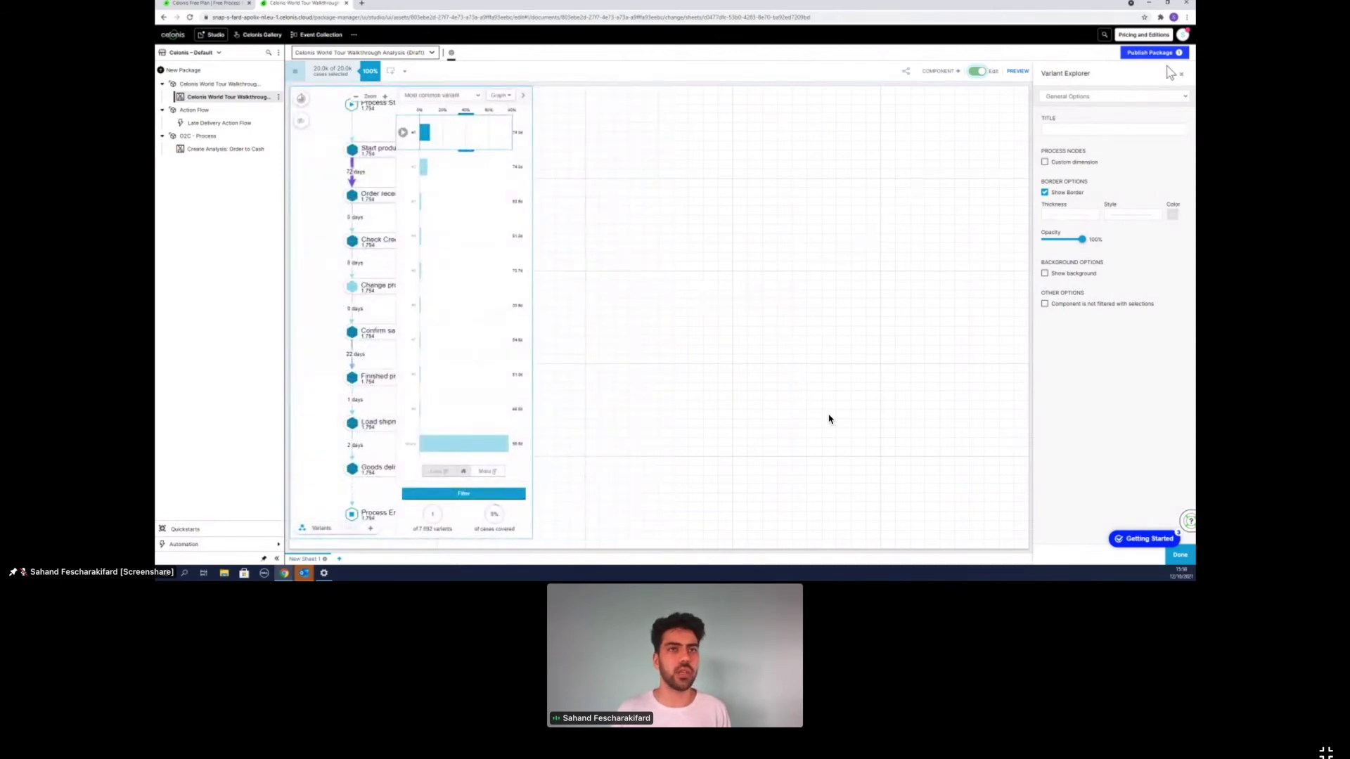
{"action": "left_click", "coordinate": [1182, 75]}
- Add an enlarged column chart beside it titled '# of Orders by Factory' and begin adding a dimension
{"action": "left_click", "coordinate": [1086, 71]}
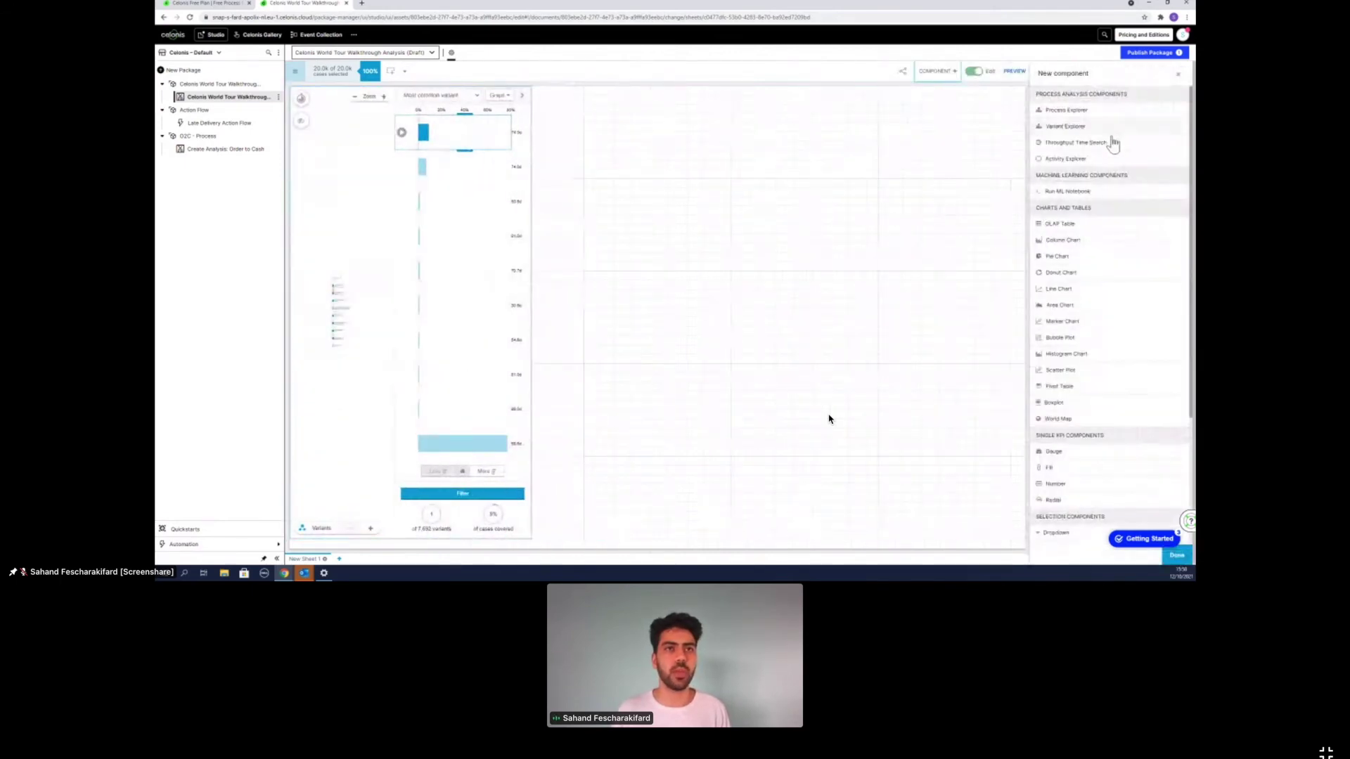
{"action": "left_click", "coordinate": [1062, 242]}
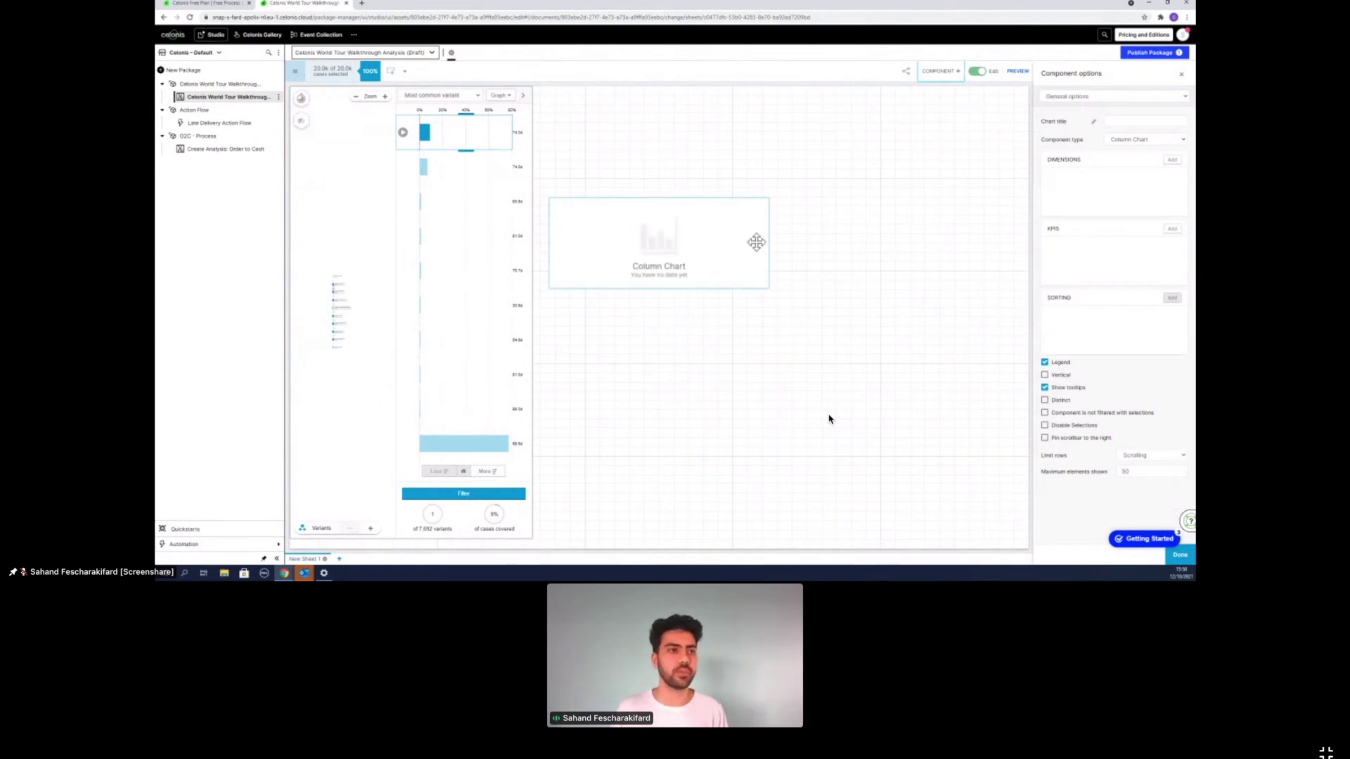
{"action": "left_click_drag", "start_coordinate": [754, 241], "coordinate": [746, 187]}
{"action": "left_click_drag", "start_coordinate": [806, 236], "coordinate": [910, 270]}
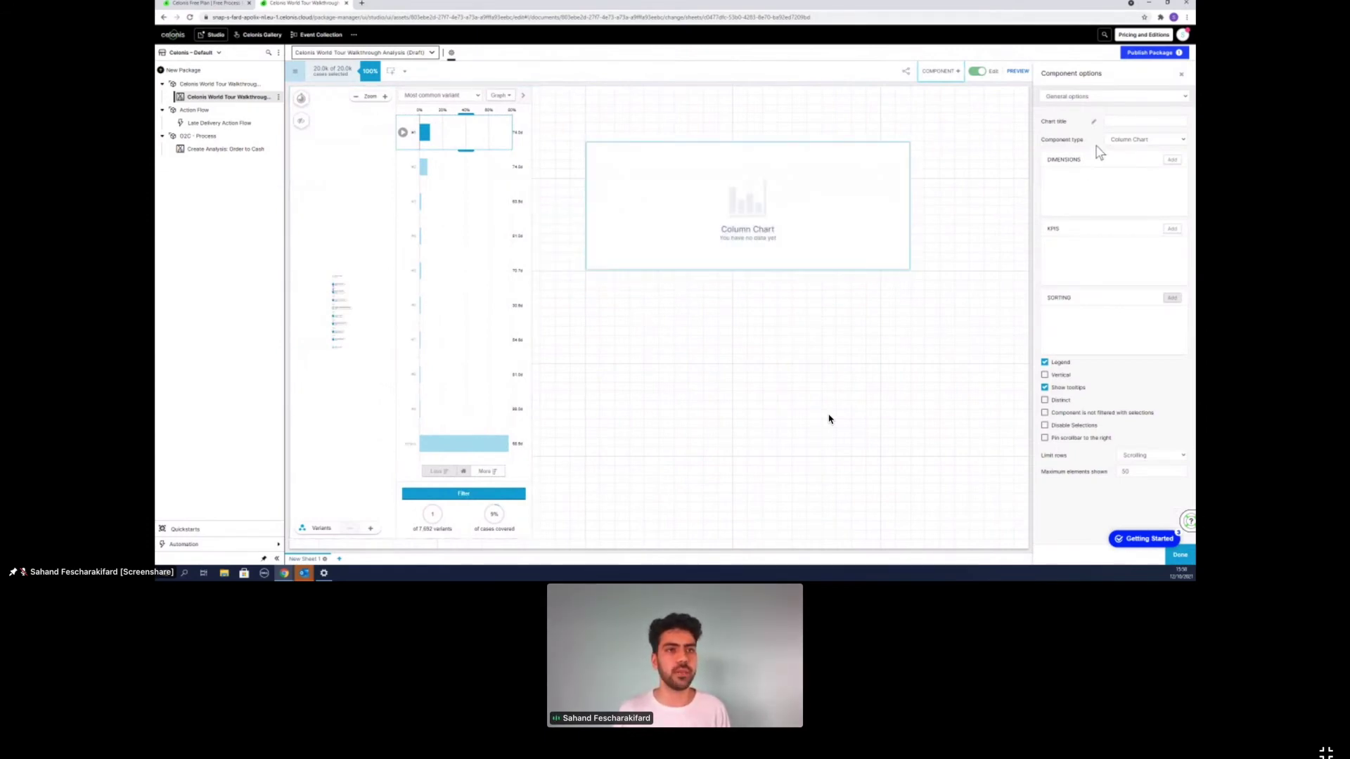
{"action": "left_click", "coordinate": [1128, 123]}
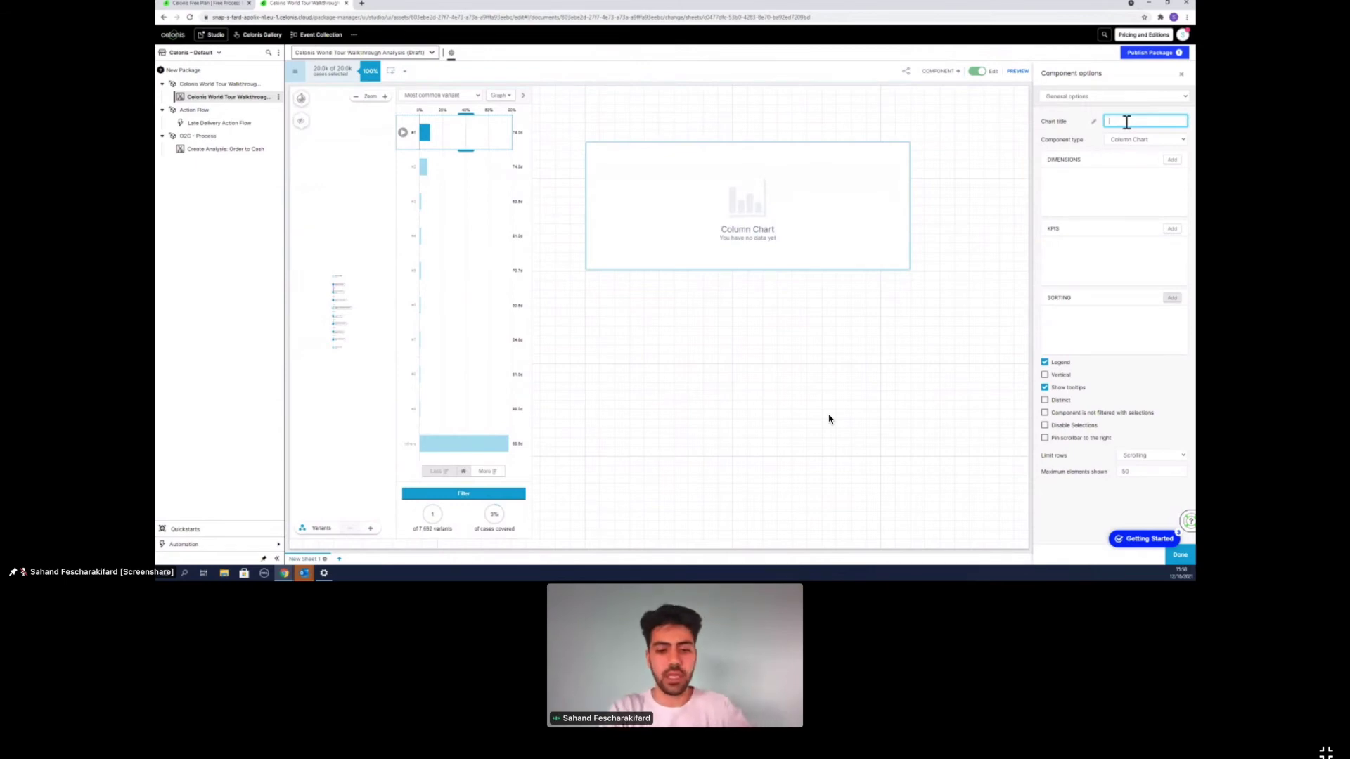
{"action": "type", "text": "# of Orders by Factory"}
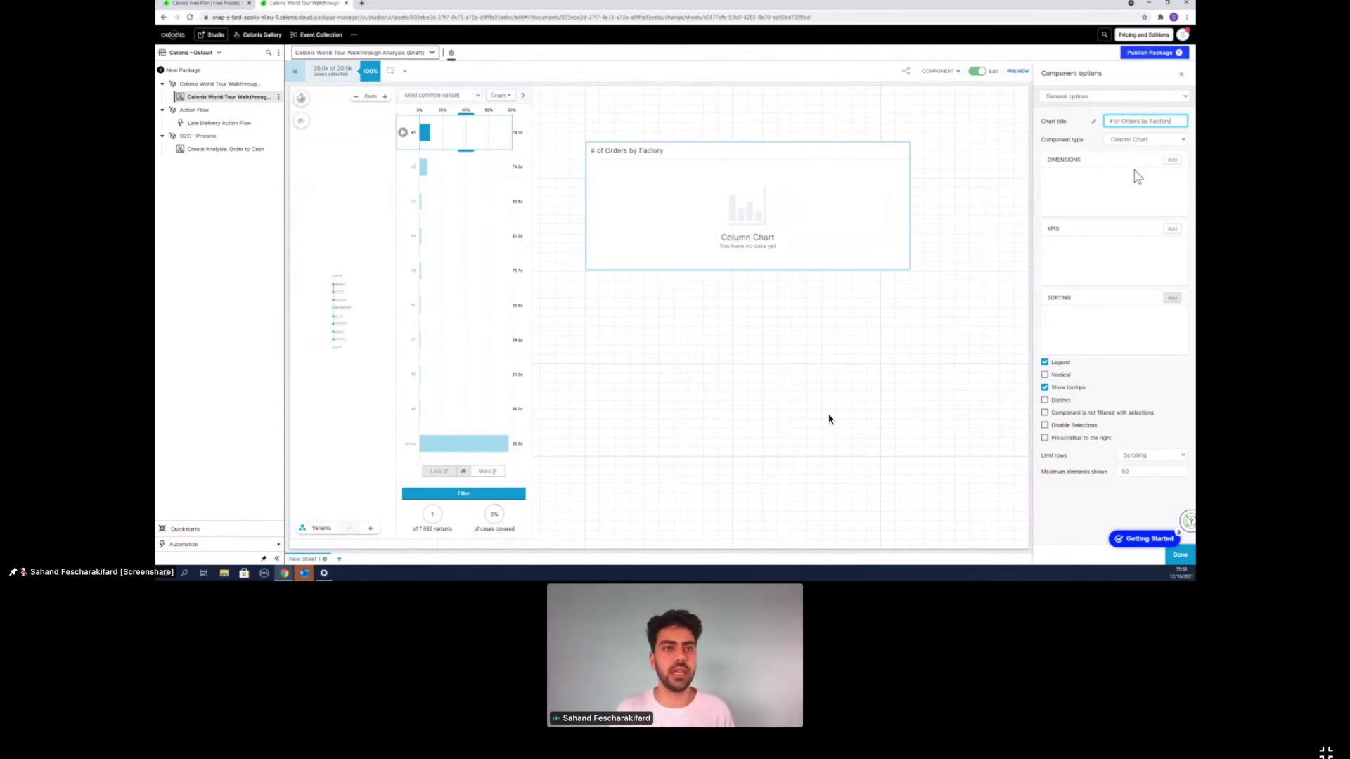
{"action": "left_click", "coordinate": [1173, 163]}
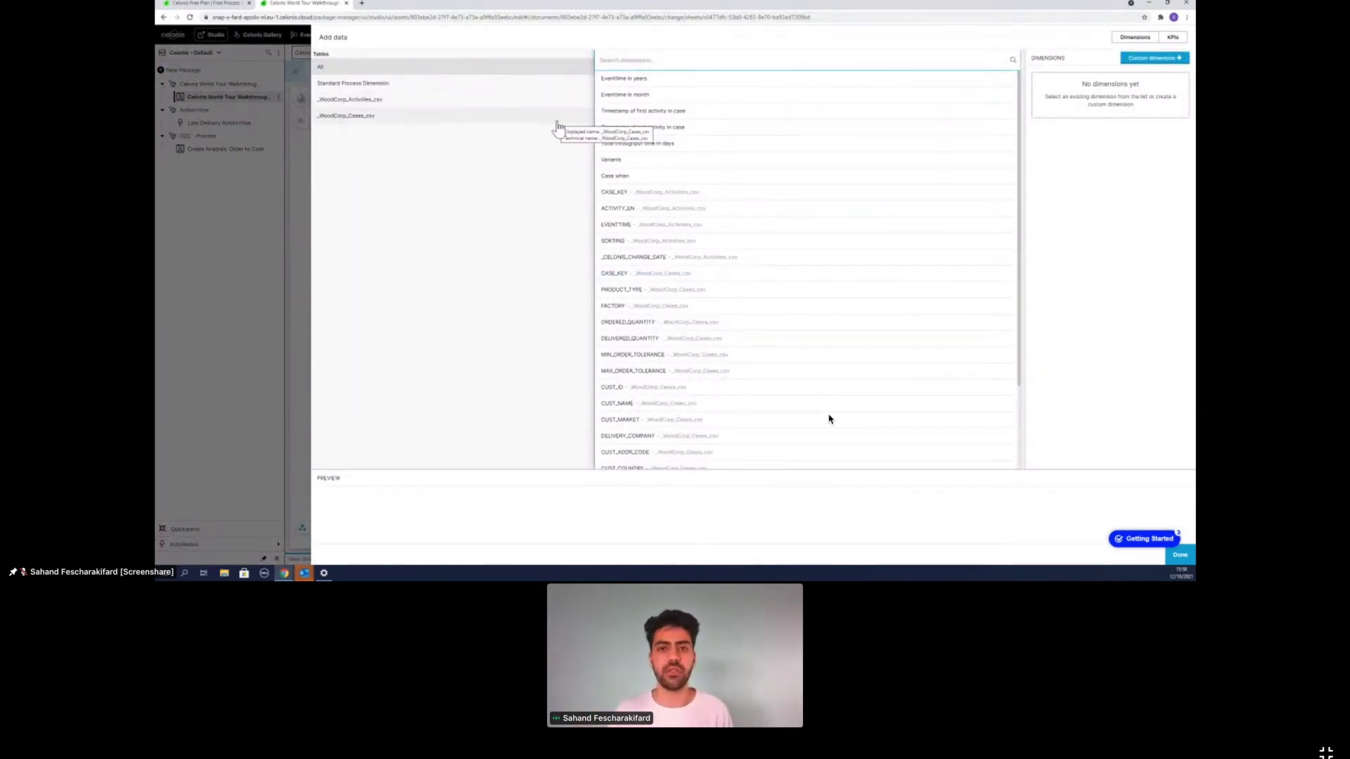
- Use _WoodCorp_Cases_csv FACTORY as dimension and a Case count KPI renamed '# of Orders'
{"action": "left_click", "coordinate": [478, 118]}
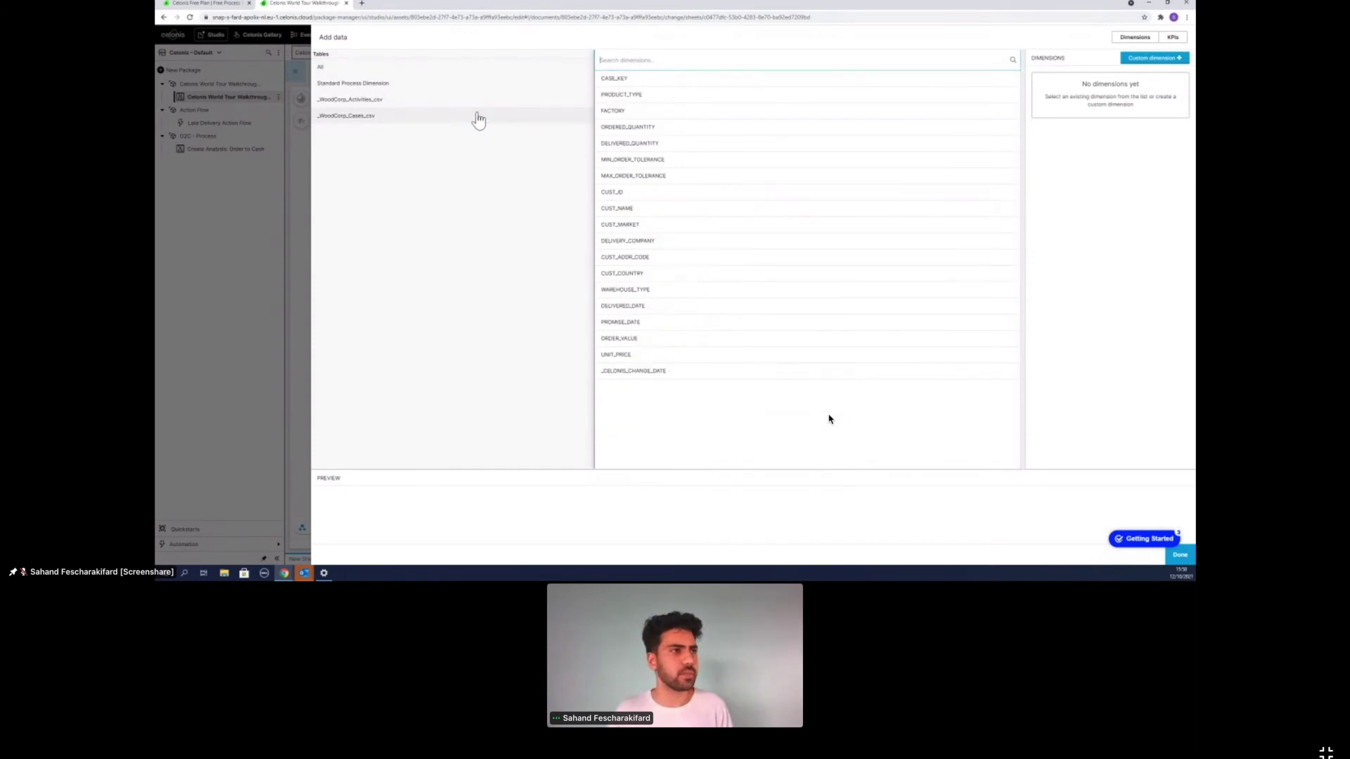
{"action": "left_click", "coordinate": [635, 112]}
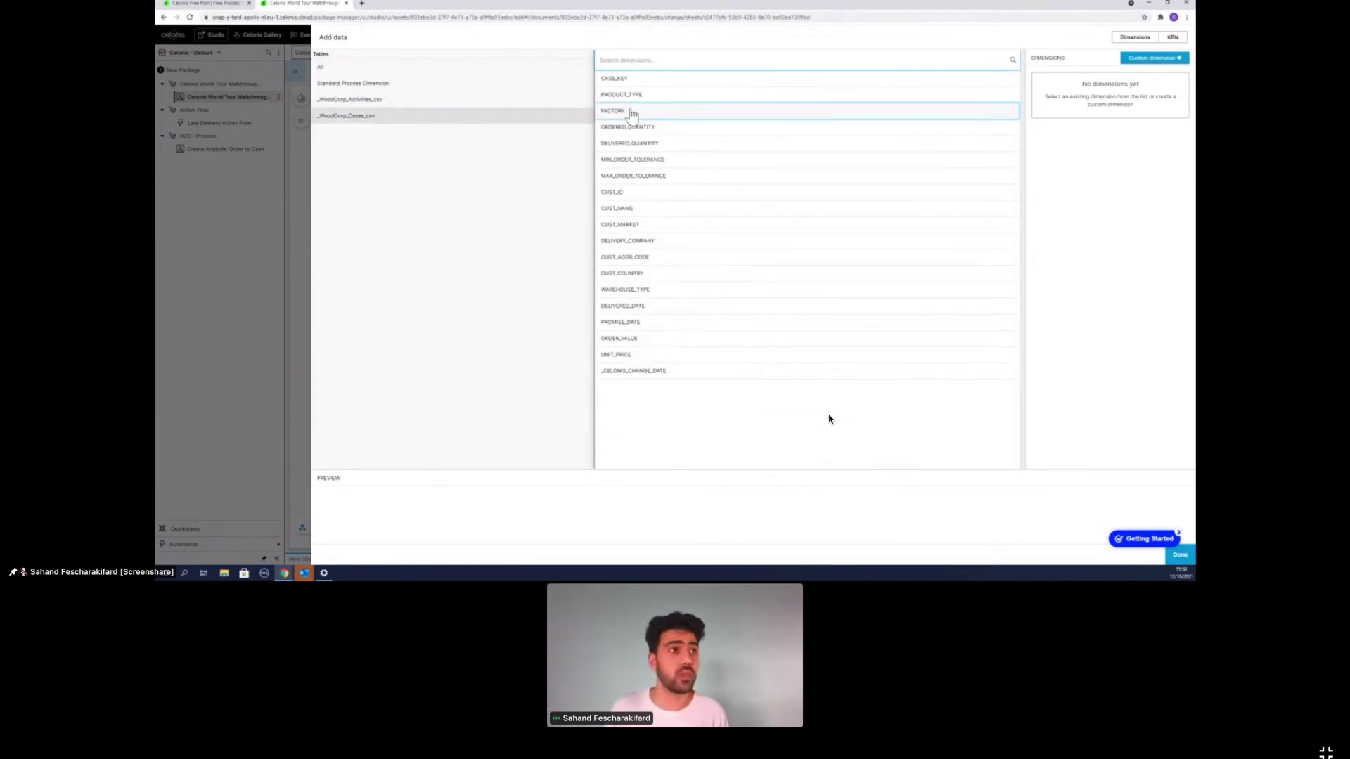
{"action": "left_click", "coordinate": [1178, 39]}
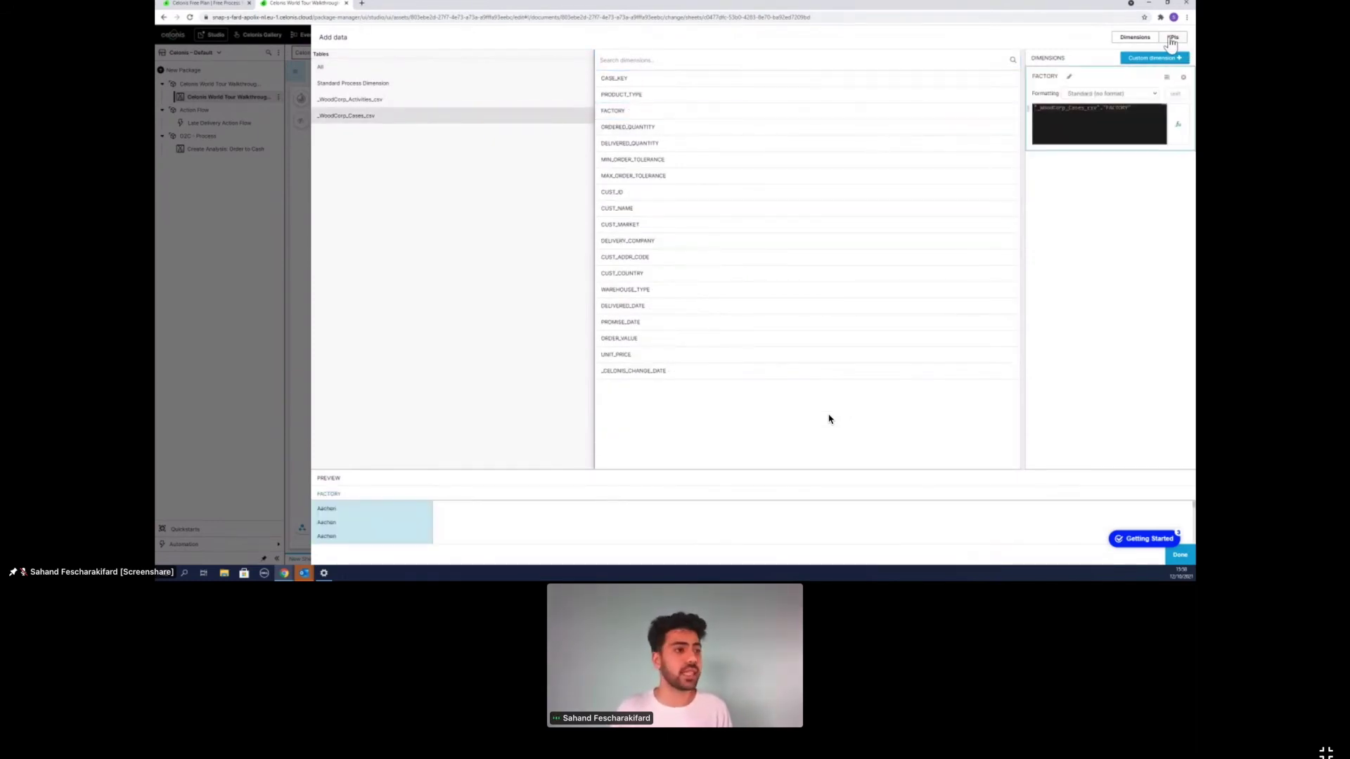
{"action": "left_click", "coordinate": [677, 80]}
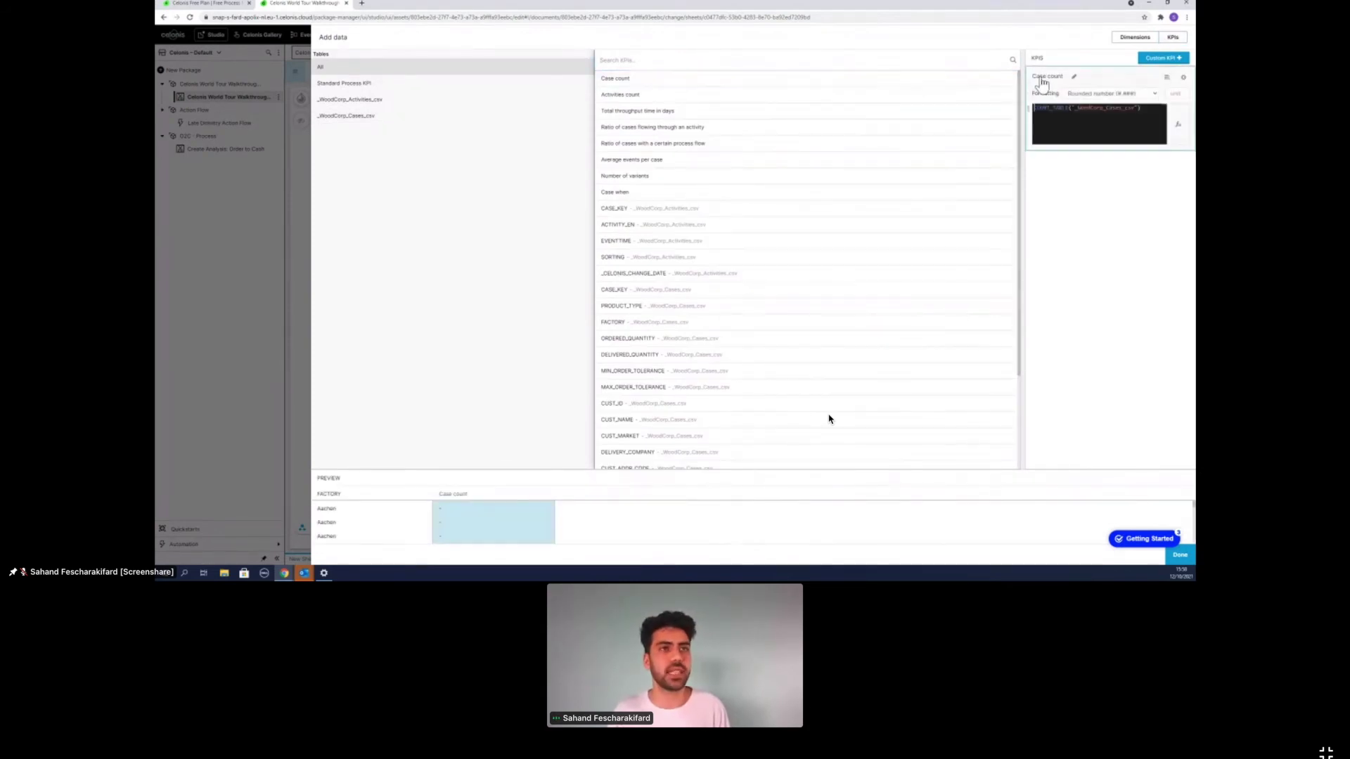
{"action": "left_click", "coordinate": [1074, 76]}
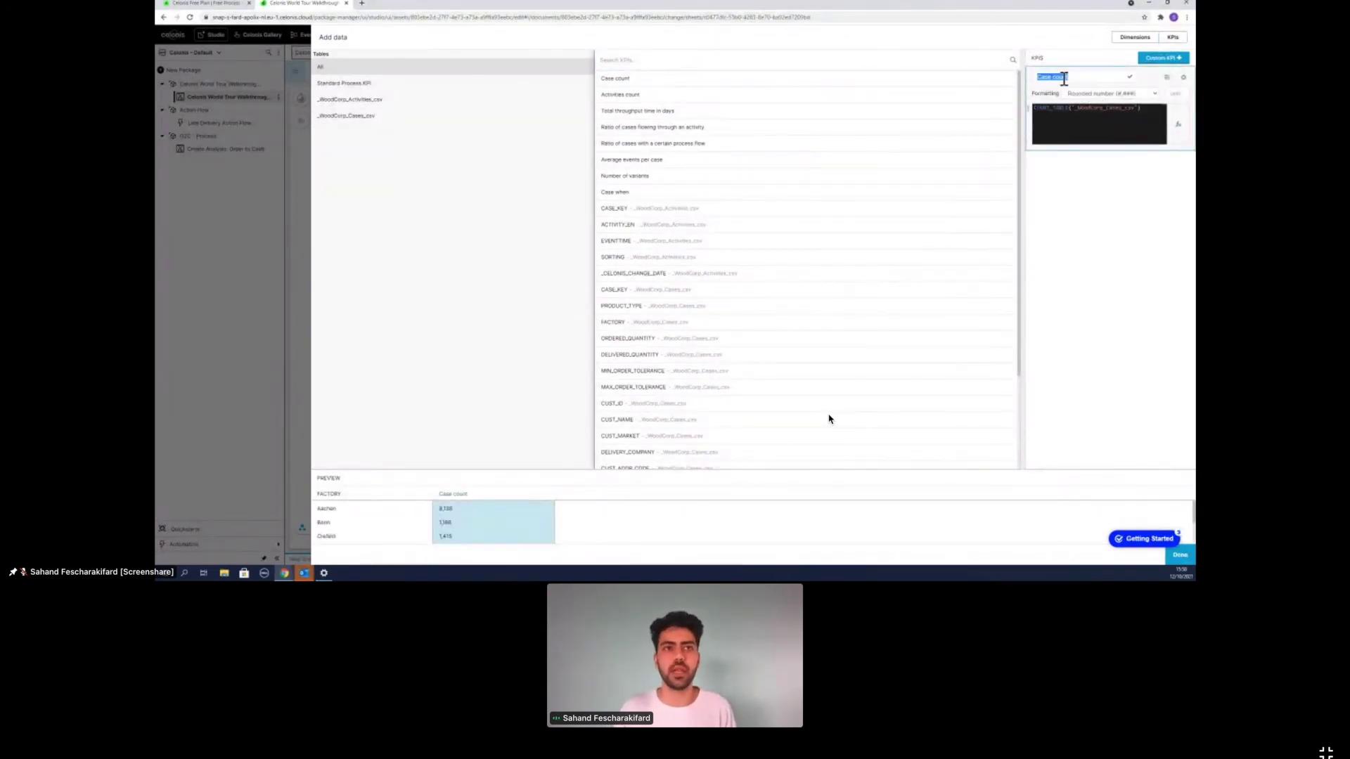
{"action": "type", "text": "# of Orders"}
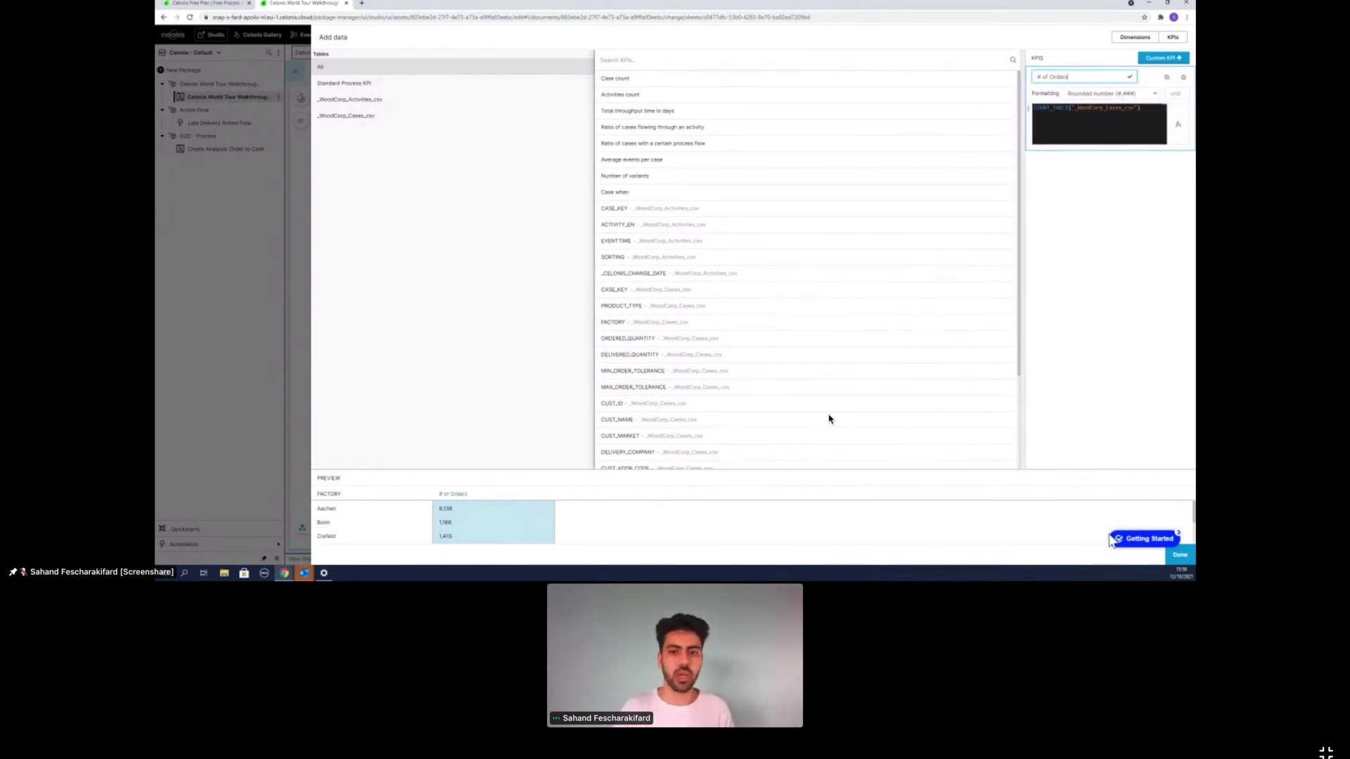
{"action": "left_click", "coordinate": [1180, 555]}
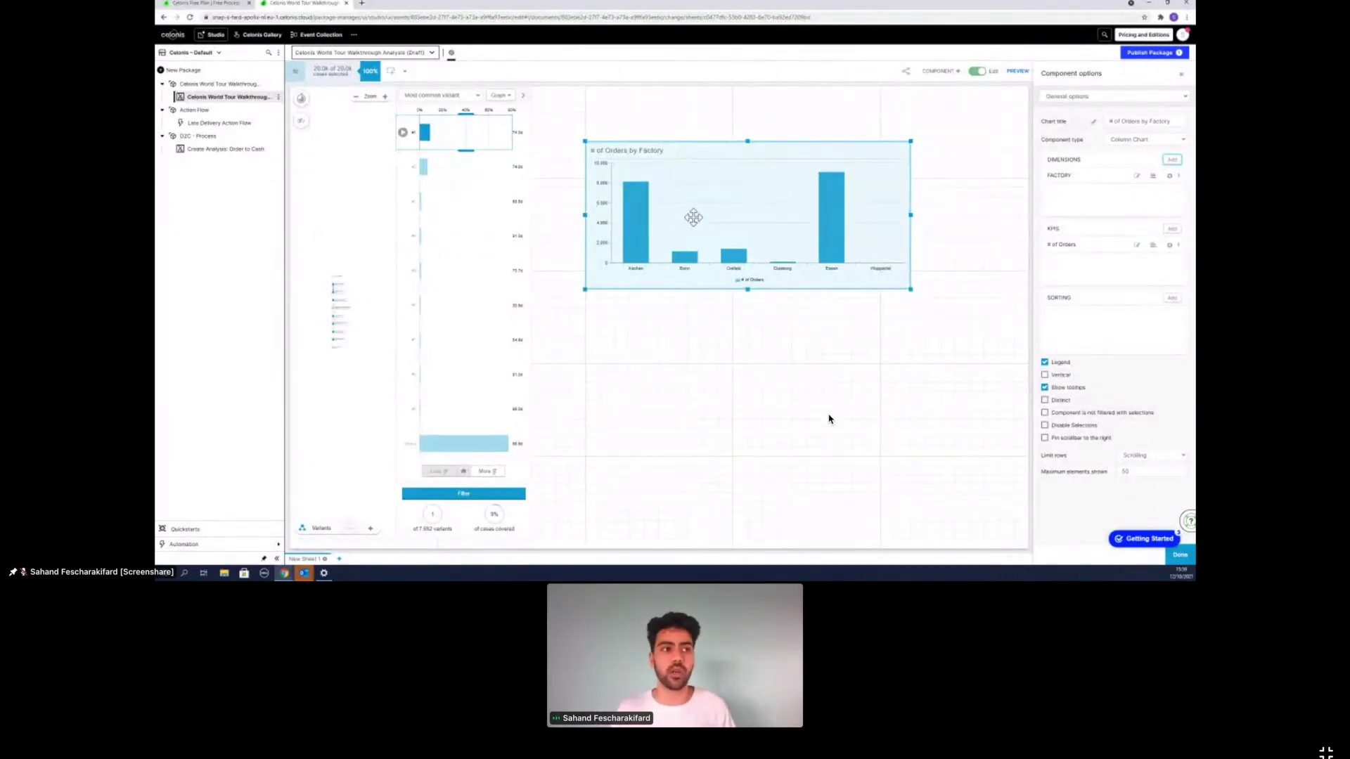
- Deselect the chart and switch off edit mode to preview Essen leading with about 8,000 orders
{"action": "left_click", "coordinate": [974, 173]}
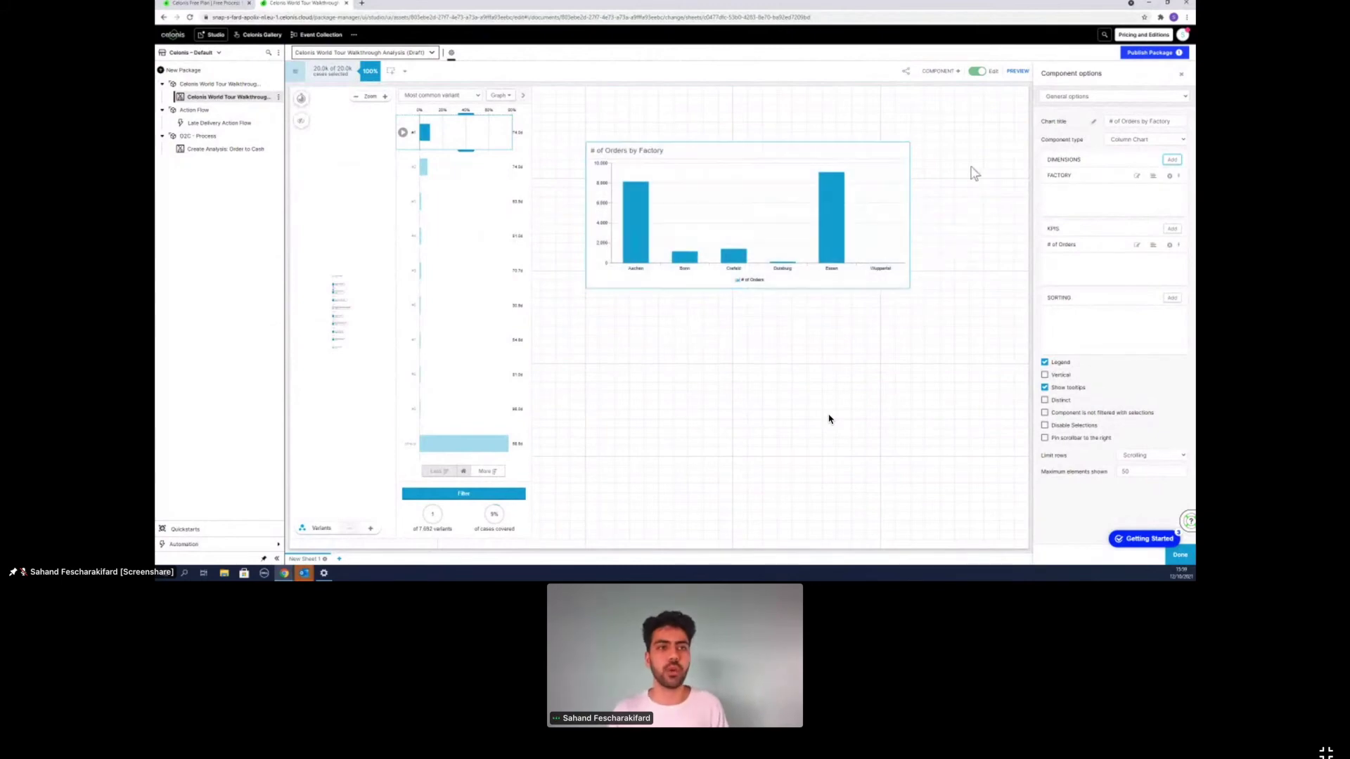
{"action": "left_click", "coordinate": [977, 71]}
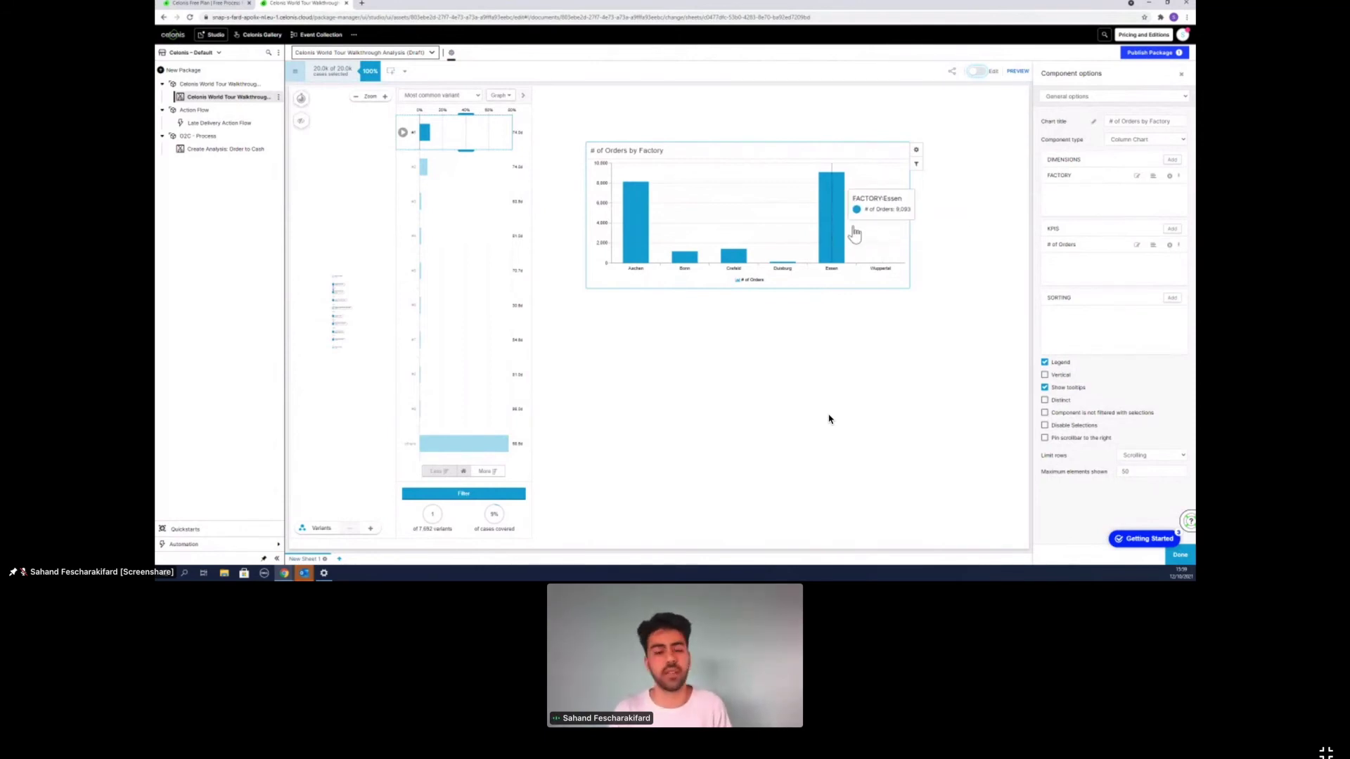
- Set the chart title background to light green under Diagram Area & Legend Options and preview it
{"action": "left_click", "coordinate": [983, 74]}
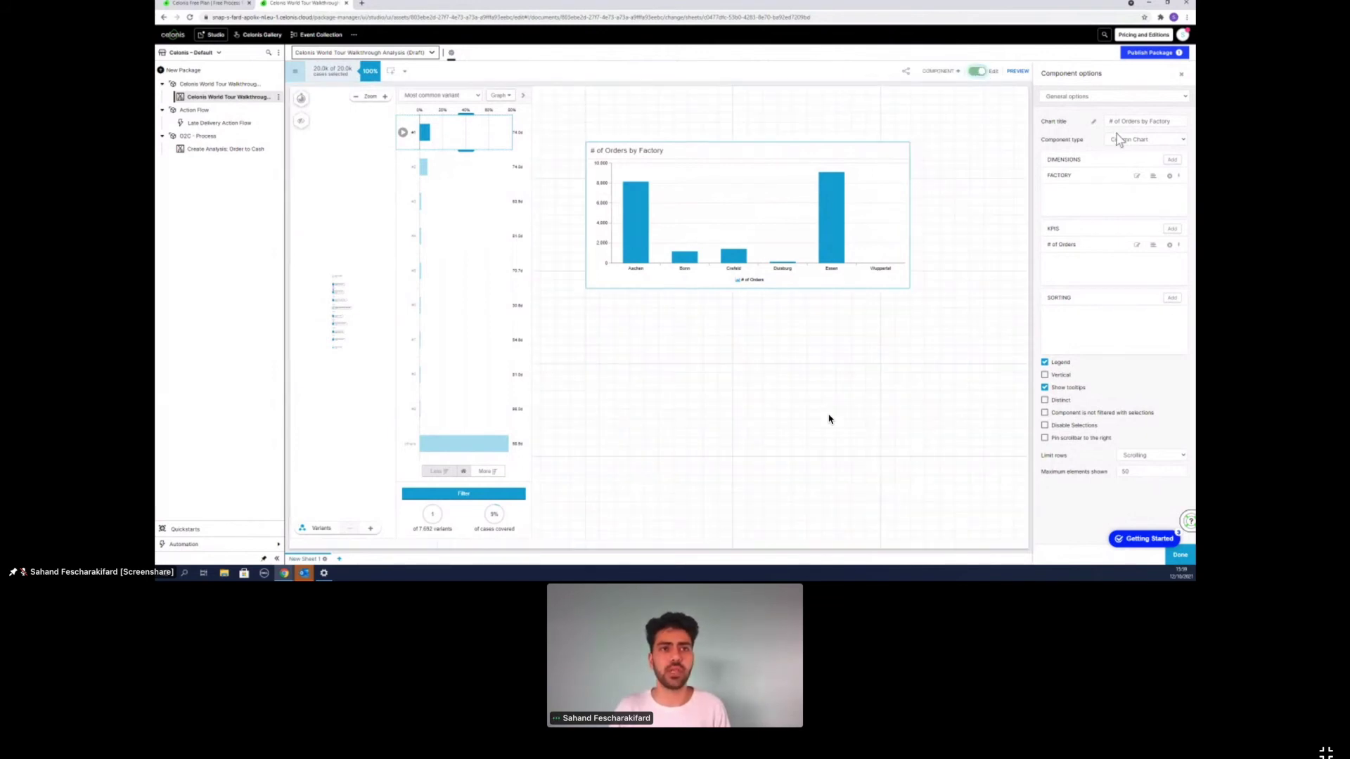
{"action": "left_click", "coordinate": [1110, 98]}
{"action": "left_click", "coordinate": [1104, 113]}
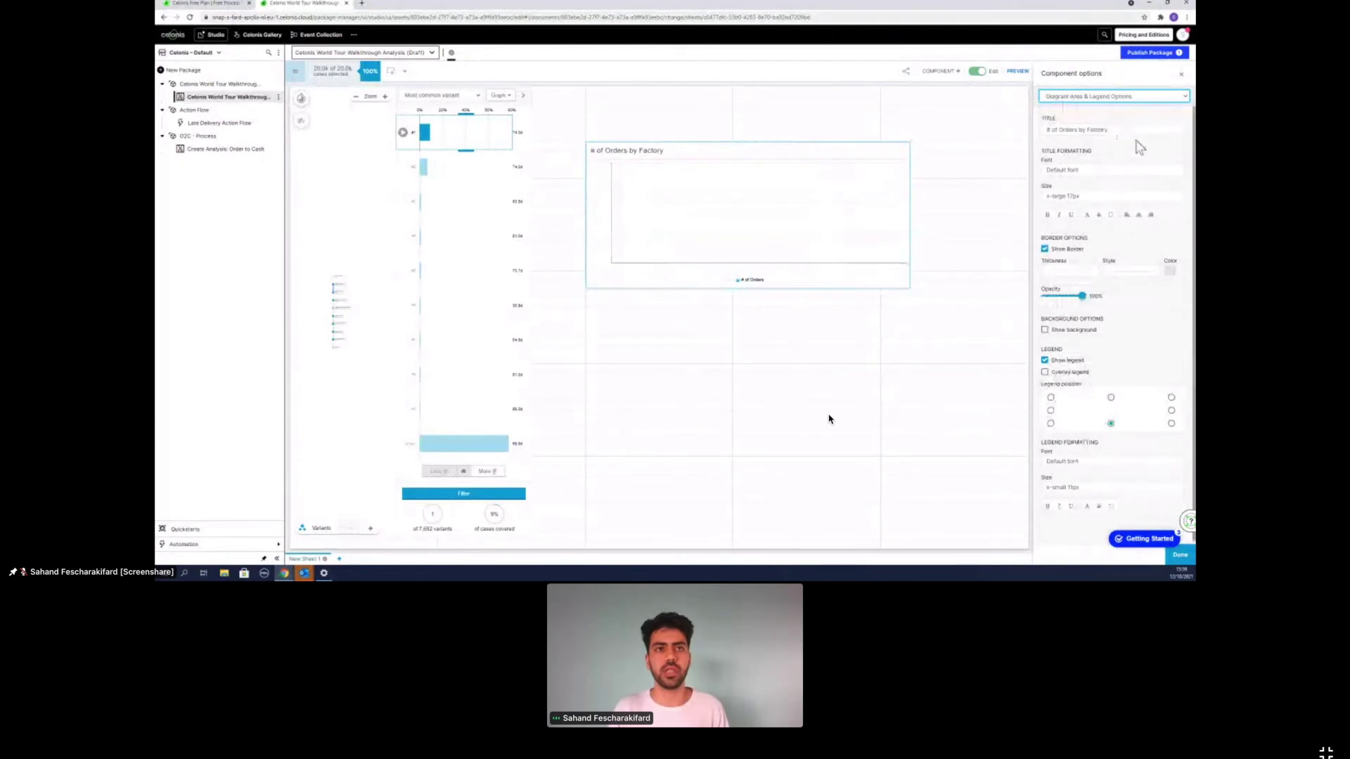
{"action": "left_click", "coordinate": [1099, 215]}
{"action": "left_click", "coordinate": [1041, 275]}
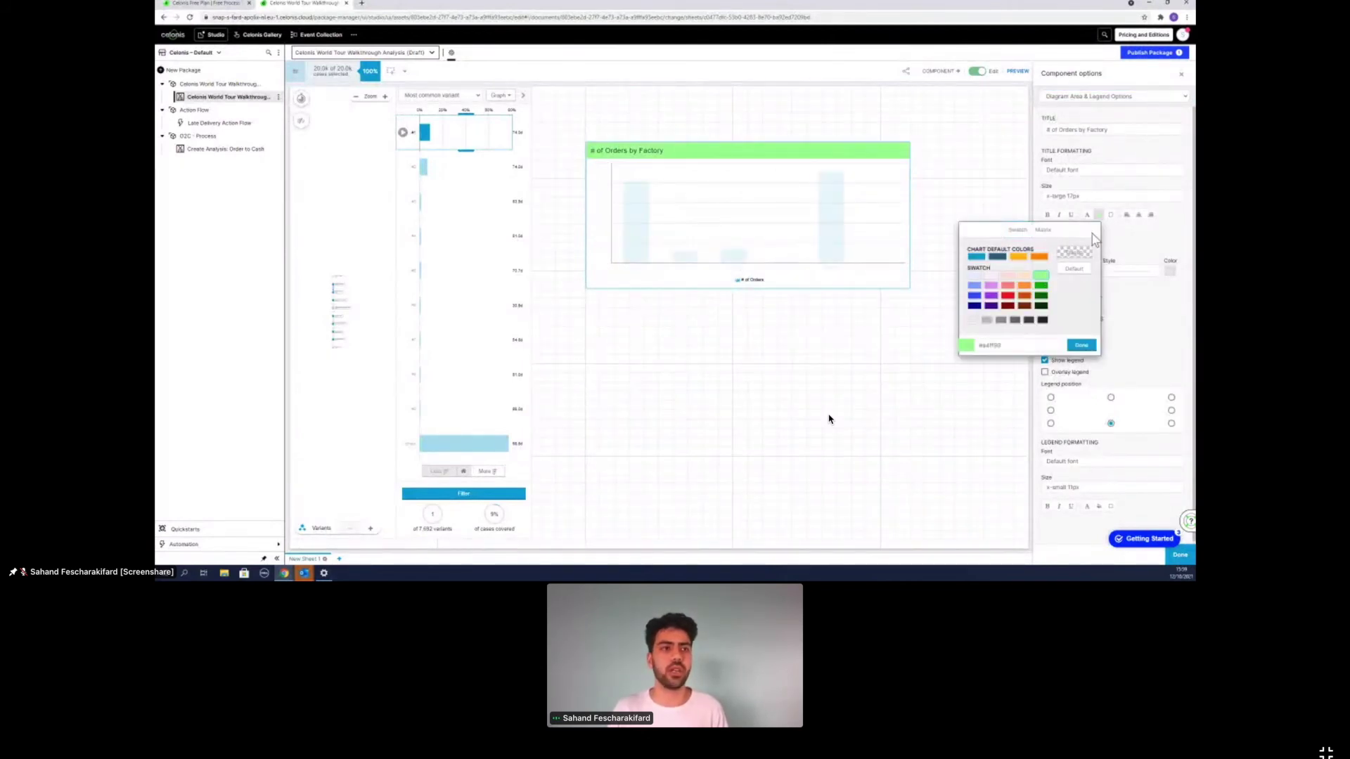
{"action": "left_click", "coordinate": [1124, 244]}
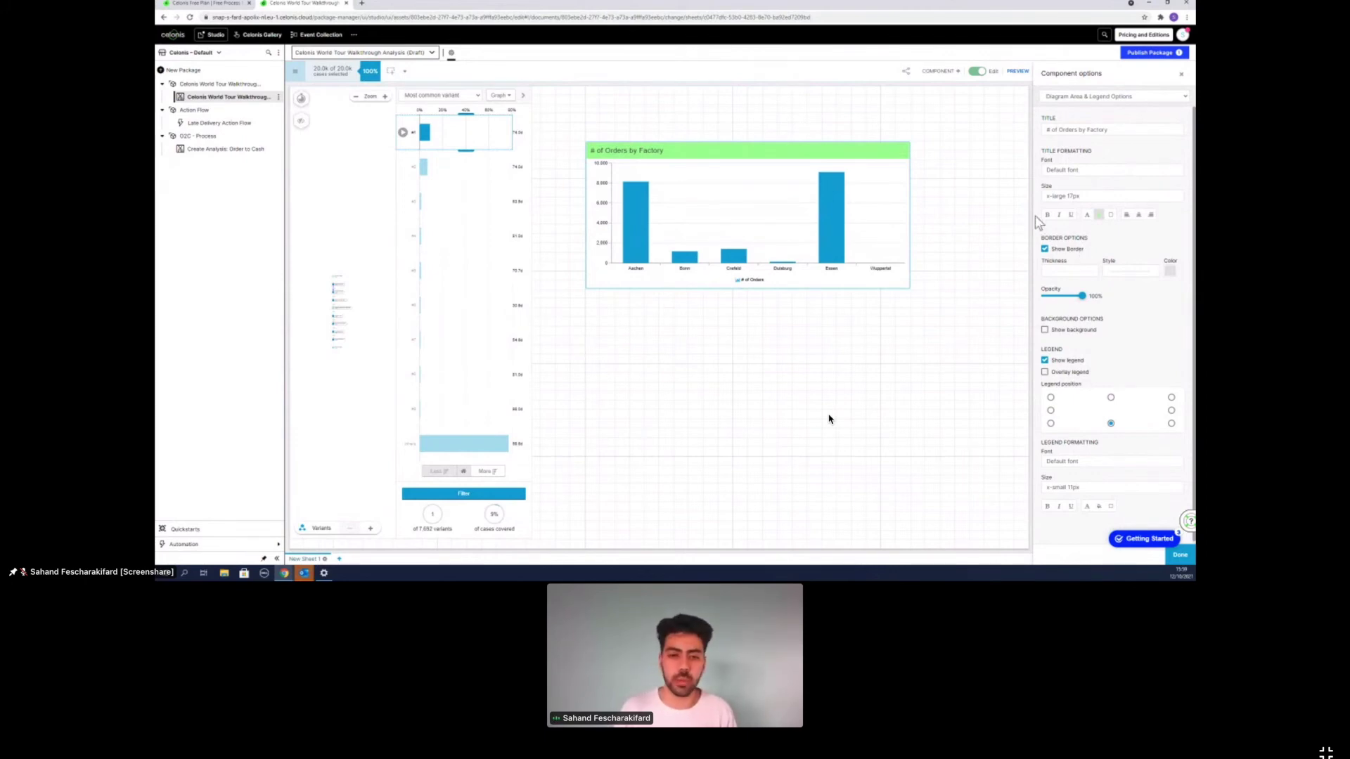
{"action": "left_click", "coordinate": [977, 72]}
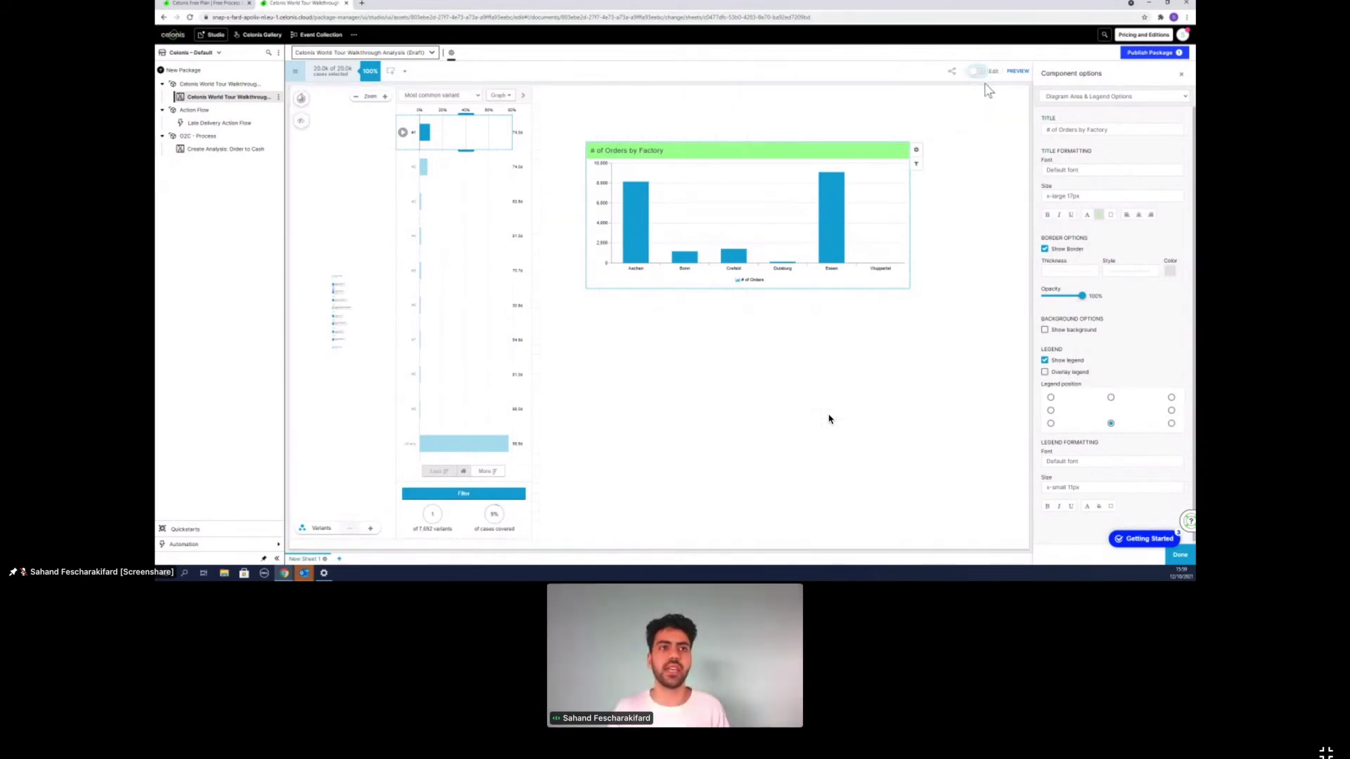
{"action": "left_click", "coordinate": [978, 71]}
{"action": "left_click", "coordinate": [942, 71]}
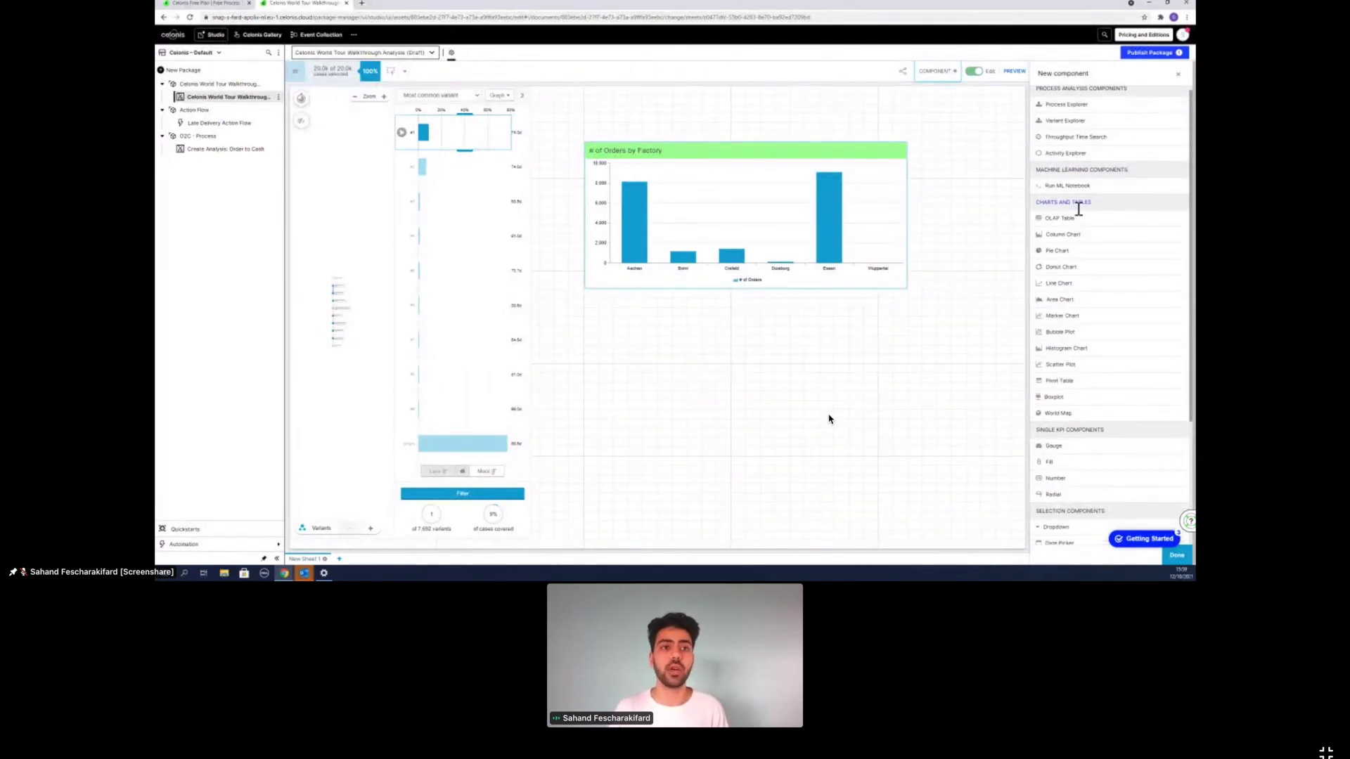
- Scroll through the New component list to browse the available component types
{"action": "scroll", "coordinate": [1074, 204], "scroll_direction": "down", "scroll_amount": 2}
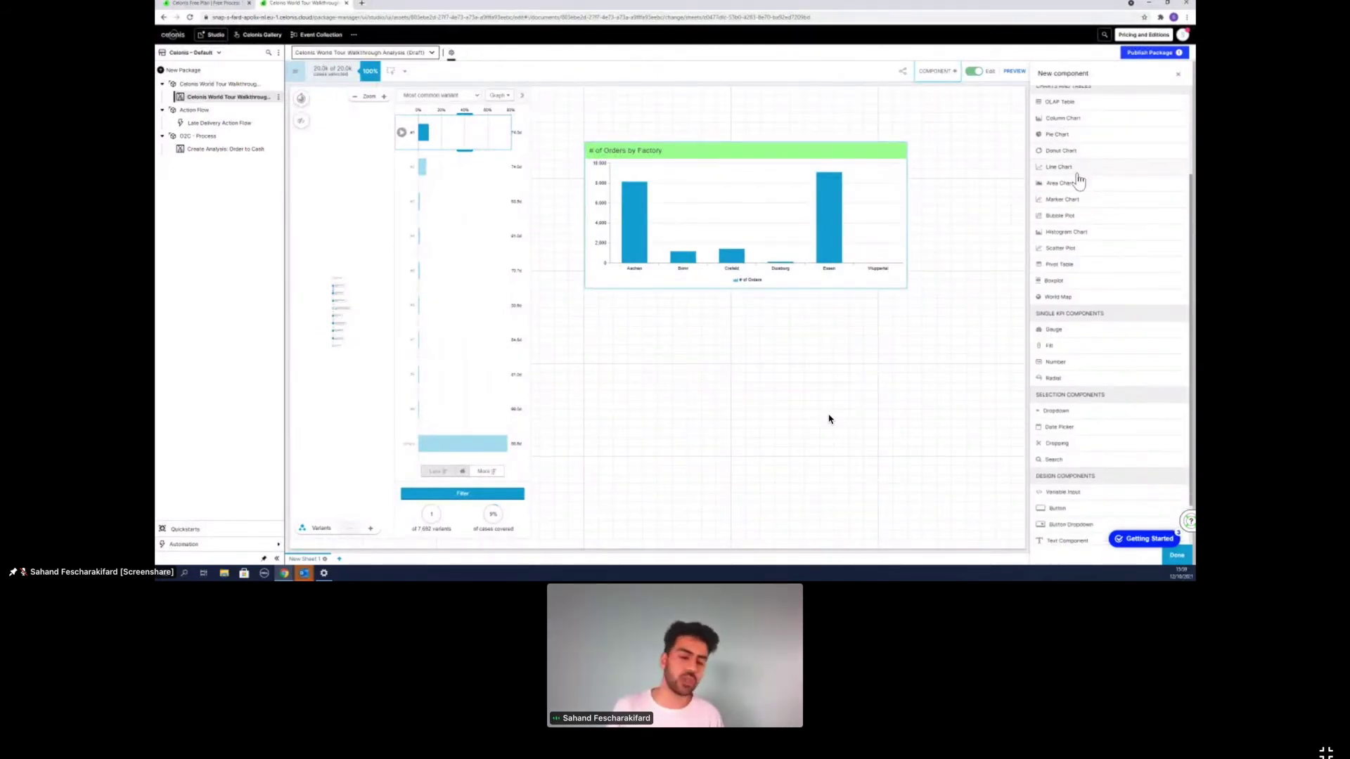
{"action": "scroll", "coordinate": [1098, 210], "scroll_direction": "down", "scroll_amount": 1}
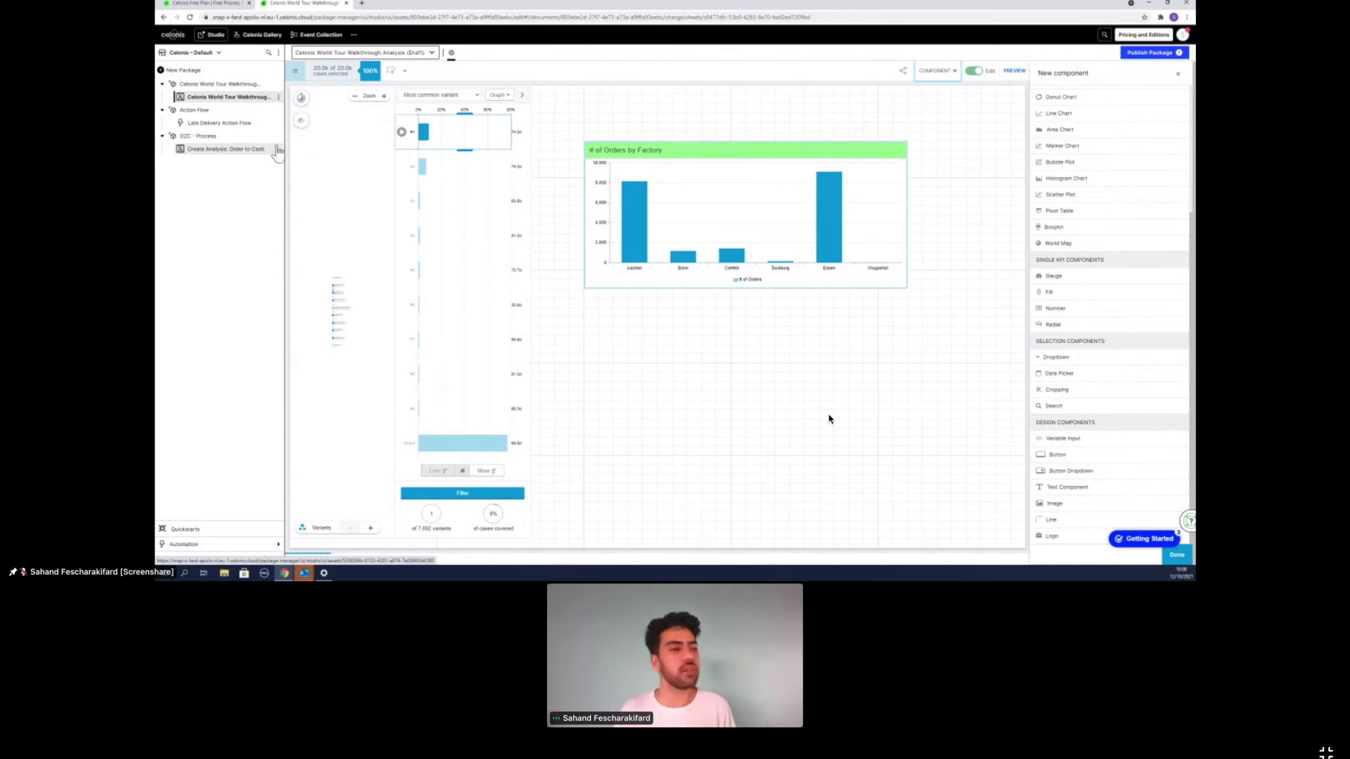
- Open the Order to Cash on-time delivery dashboard and group its conformance table by Factory
{"action": "left_click", "coordinate": [237, 149]}
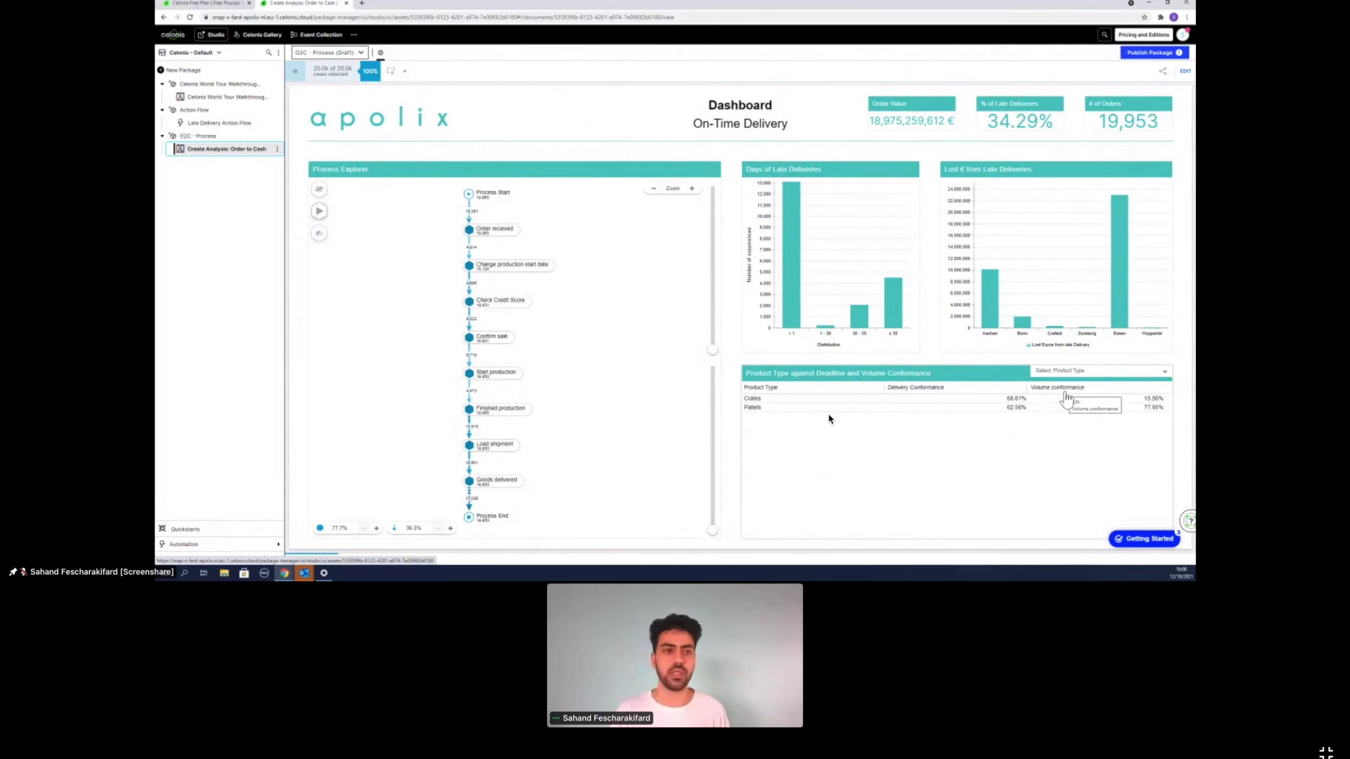
{"action": "left_click", "coordinate": [1065, 399]}
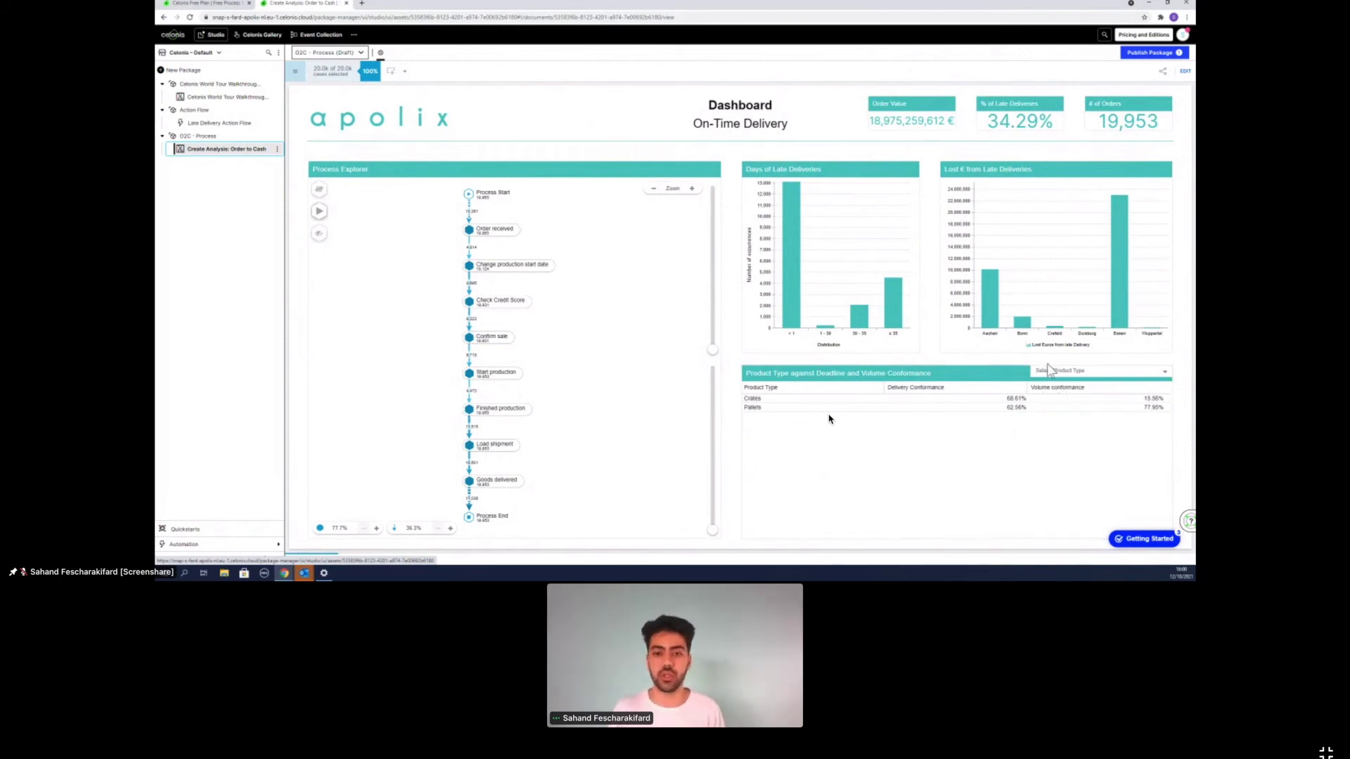
{"action": "left_click", "coordinate": [1052, 375]}
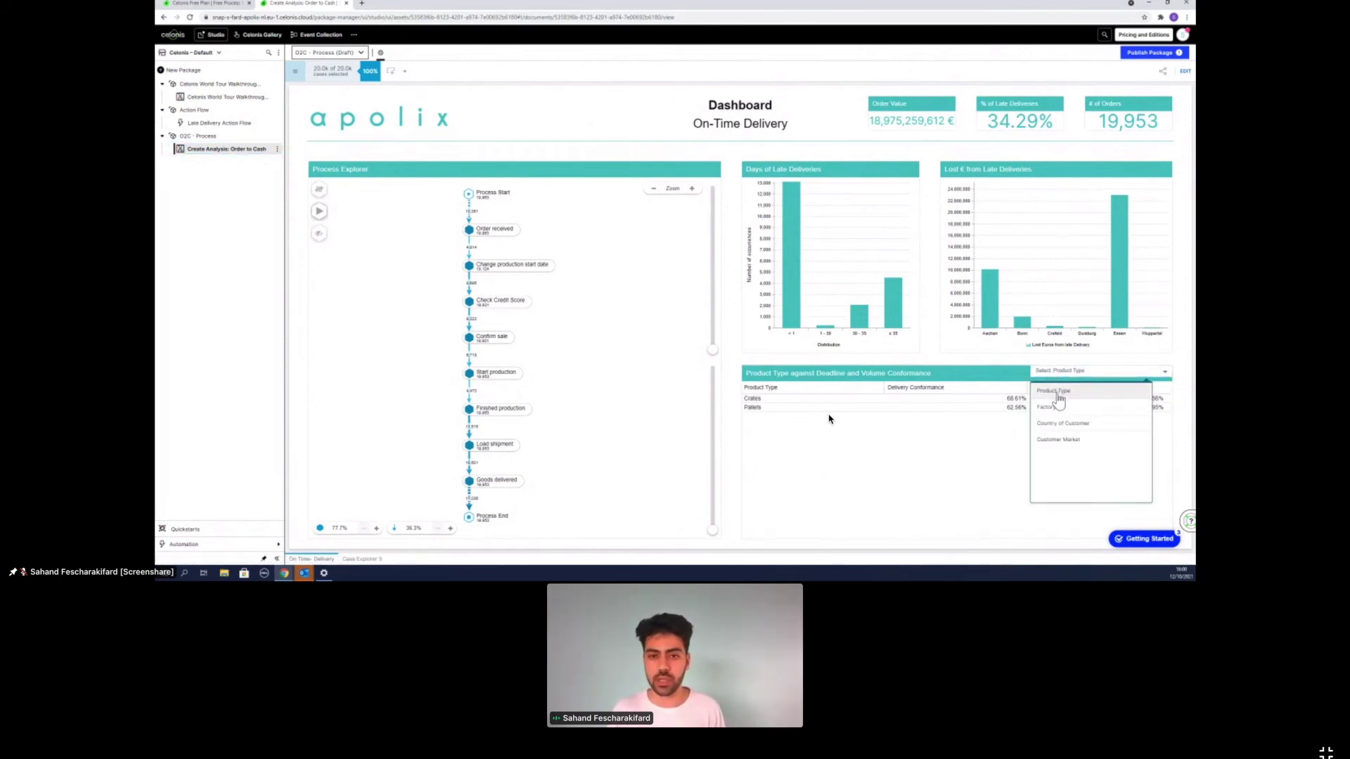
{"action": "left_click", "coordinate": [1061, 408]}
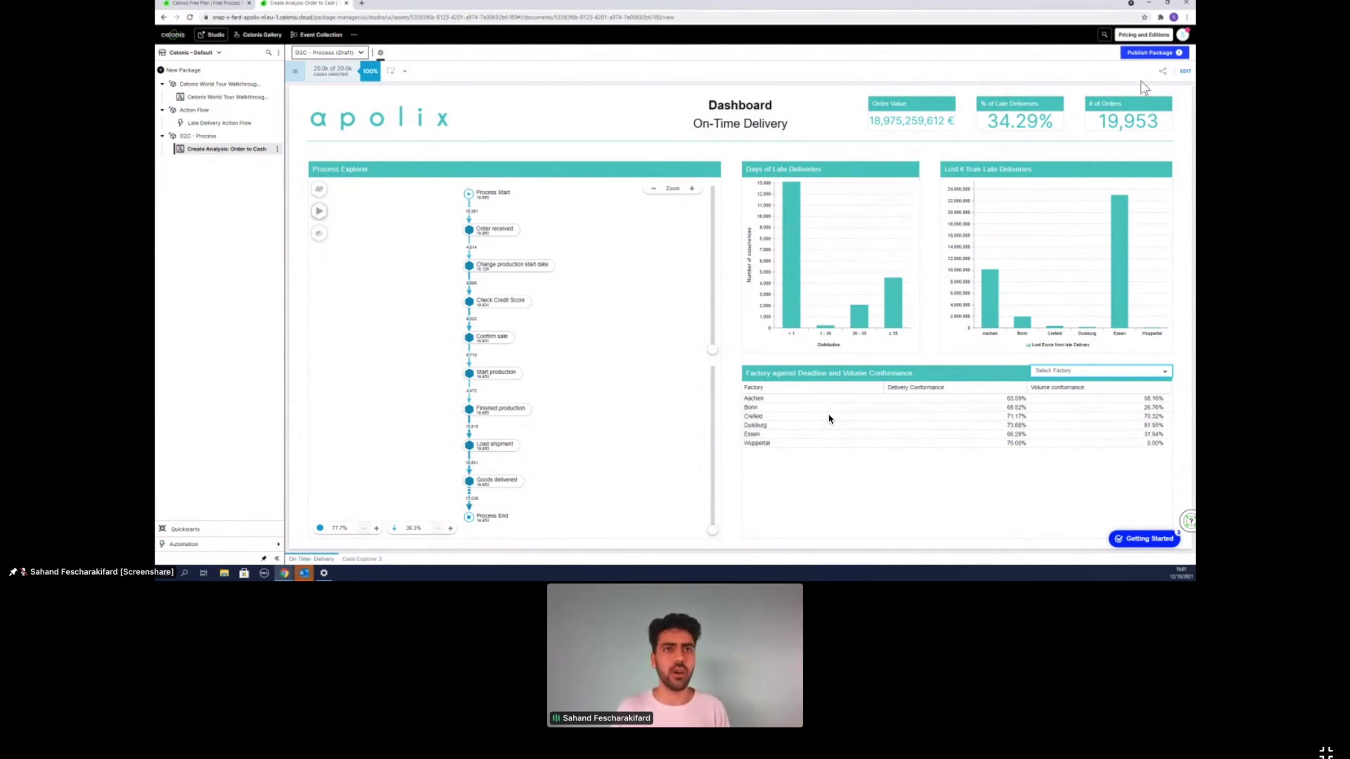
- Filter Days of Late Deliveries to the 1 - 30 through ≥ 35 bars (6,841 orders), then open Late Delivery Action Flow
{"action": "mouse_move", "coordinate": [886, 226]}
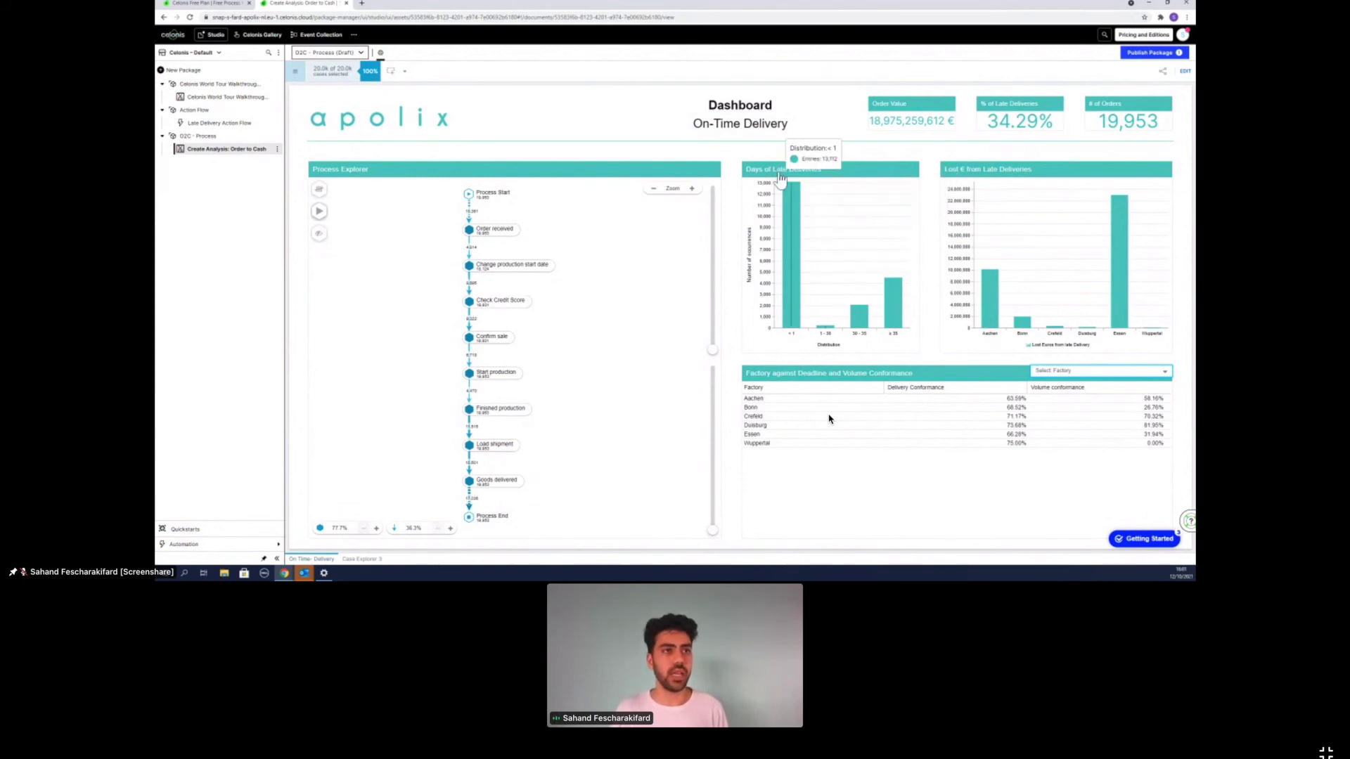
{"action": "left_click", "coordinate": [838, 246]}
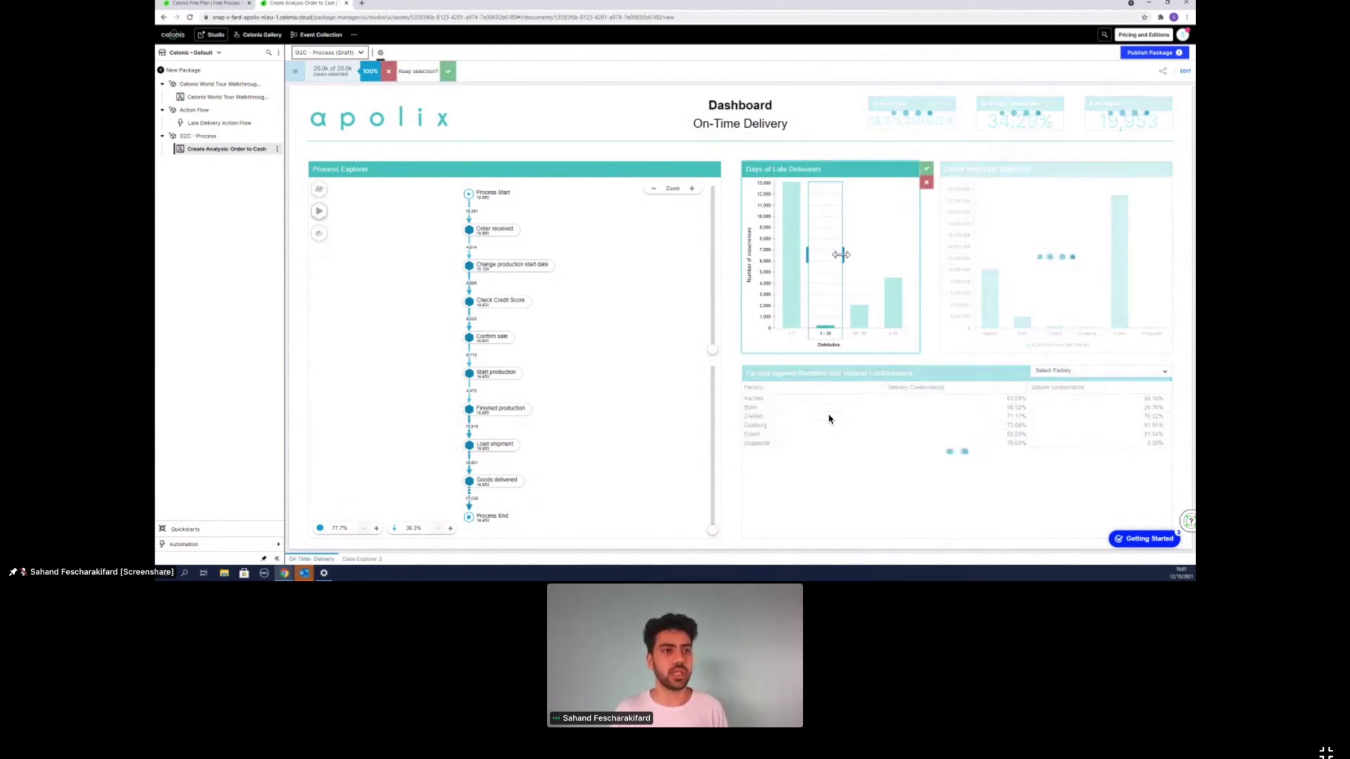
{"action": "left_click_drag", "start_coordinate": [841, 255], "coordinate": [911, 255]}
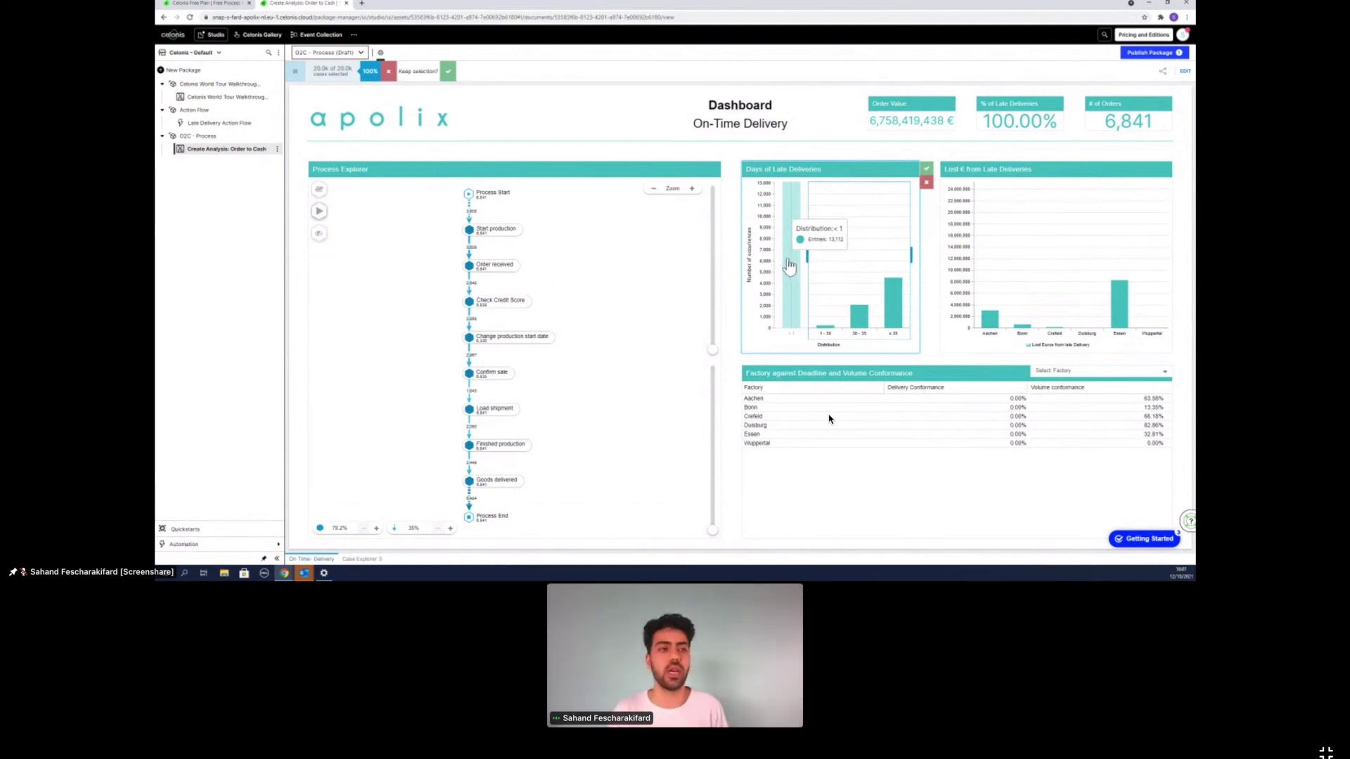
{"action": "left_click", "coordinate": [926, 170]}
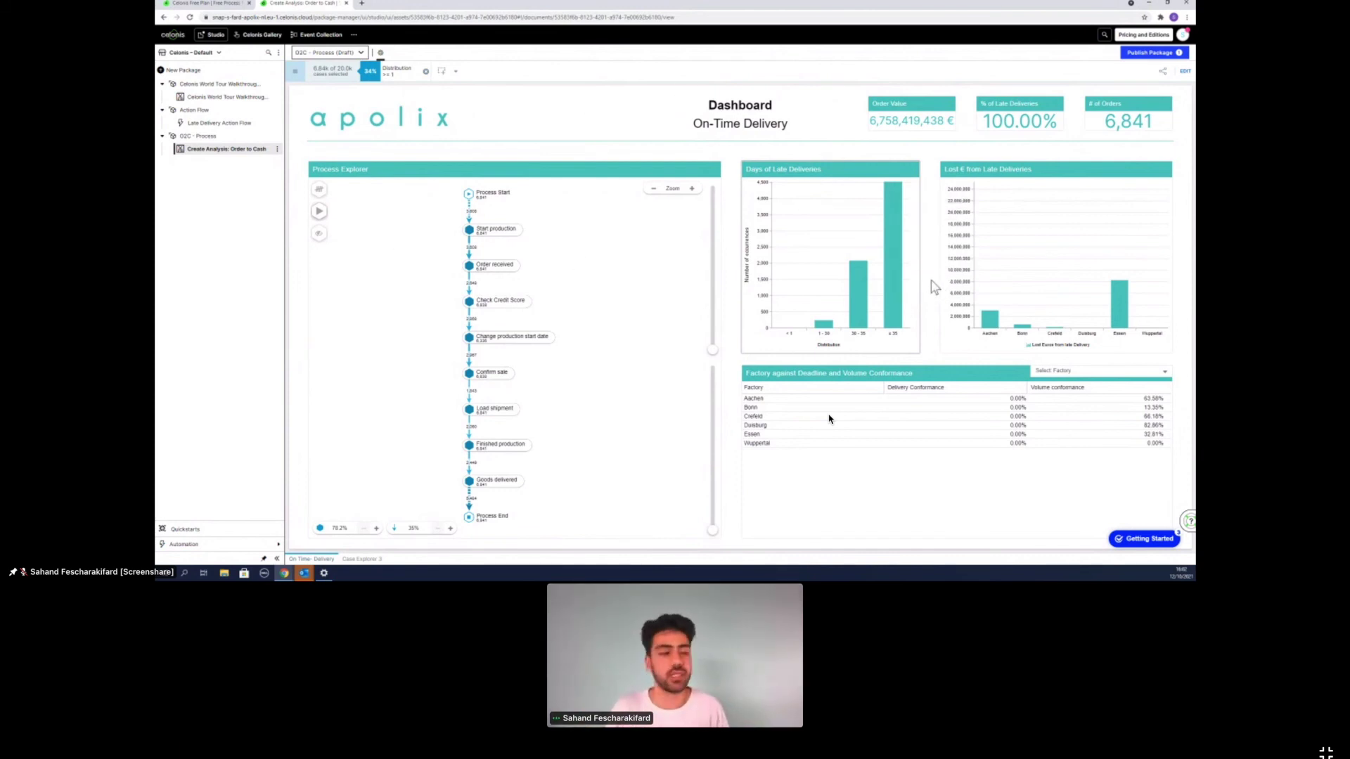
{"action": "left_click", "coordinate": [232, 125]}
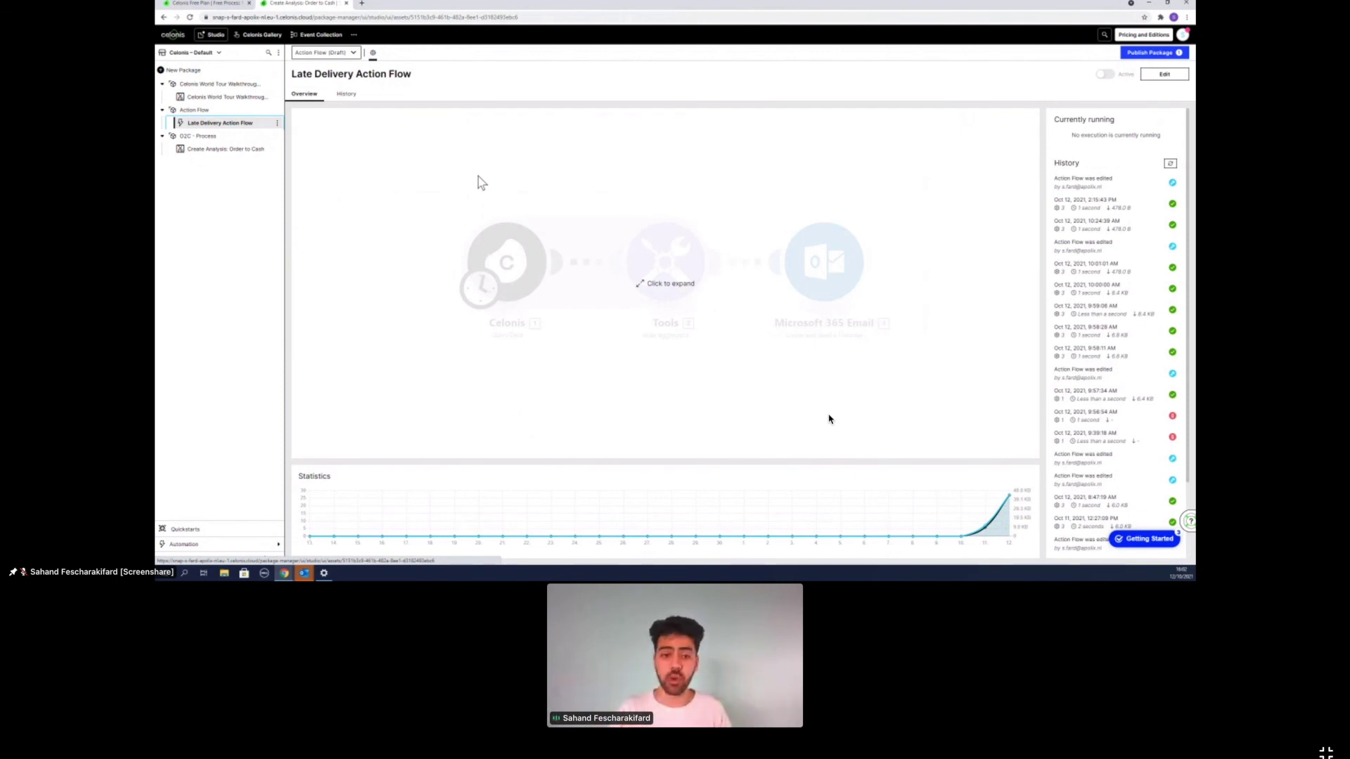
- Run the Late Delivery Action Flow once and review the Soon to be Delivered email's Case Key column
{"action": "left_click", "coordinate": [608, 329]}
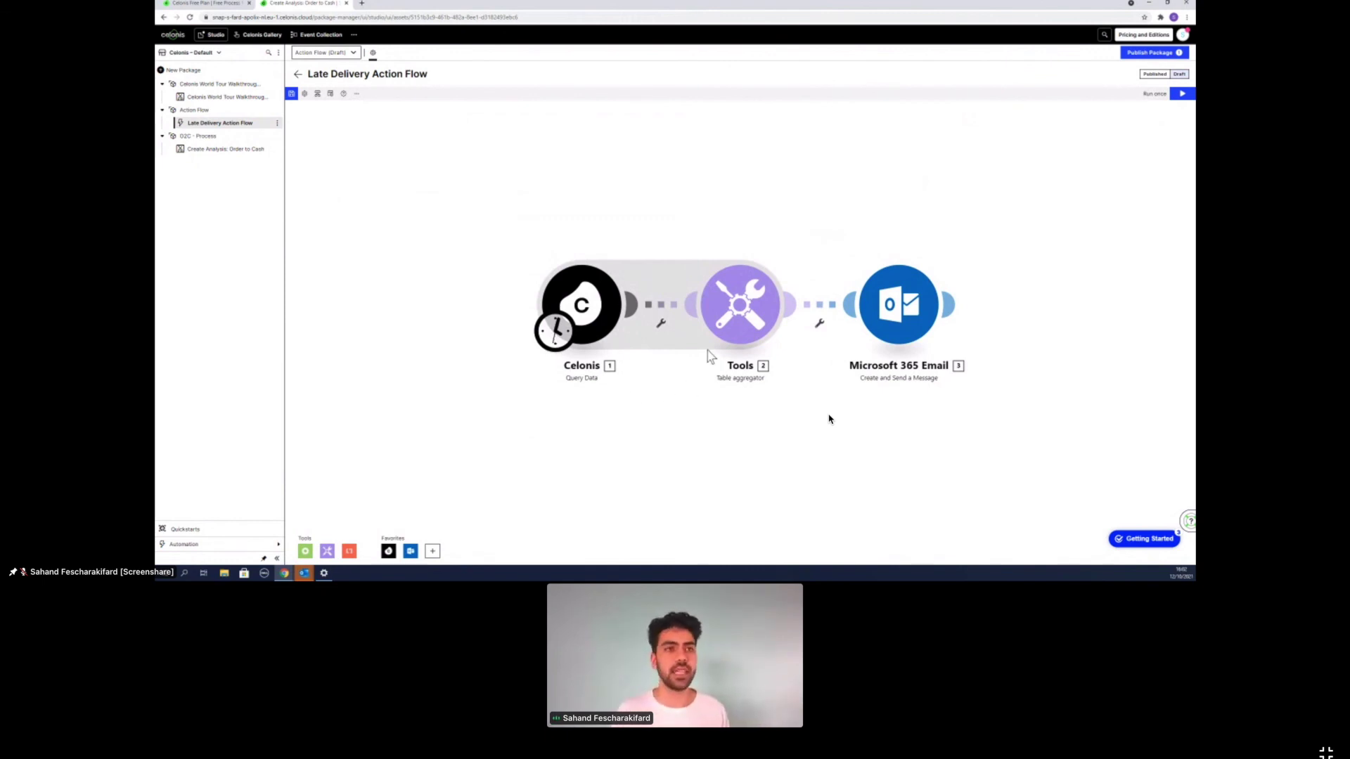
{"action": "left_click", "coordinate": [1181, 95]}
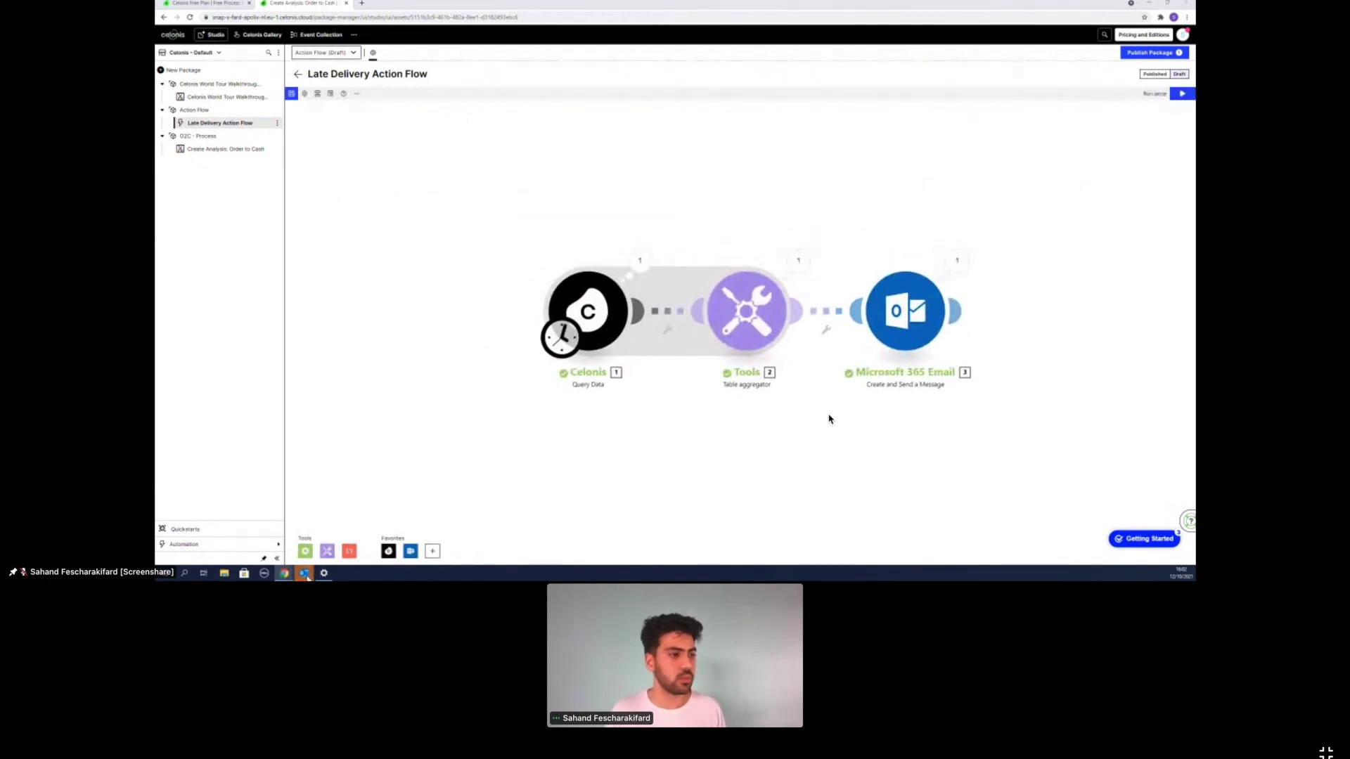
{"action": "mouse_move", "coordinate": [305, 575]}
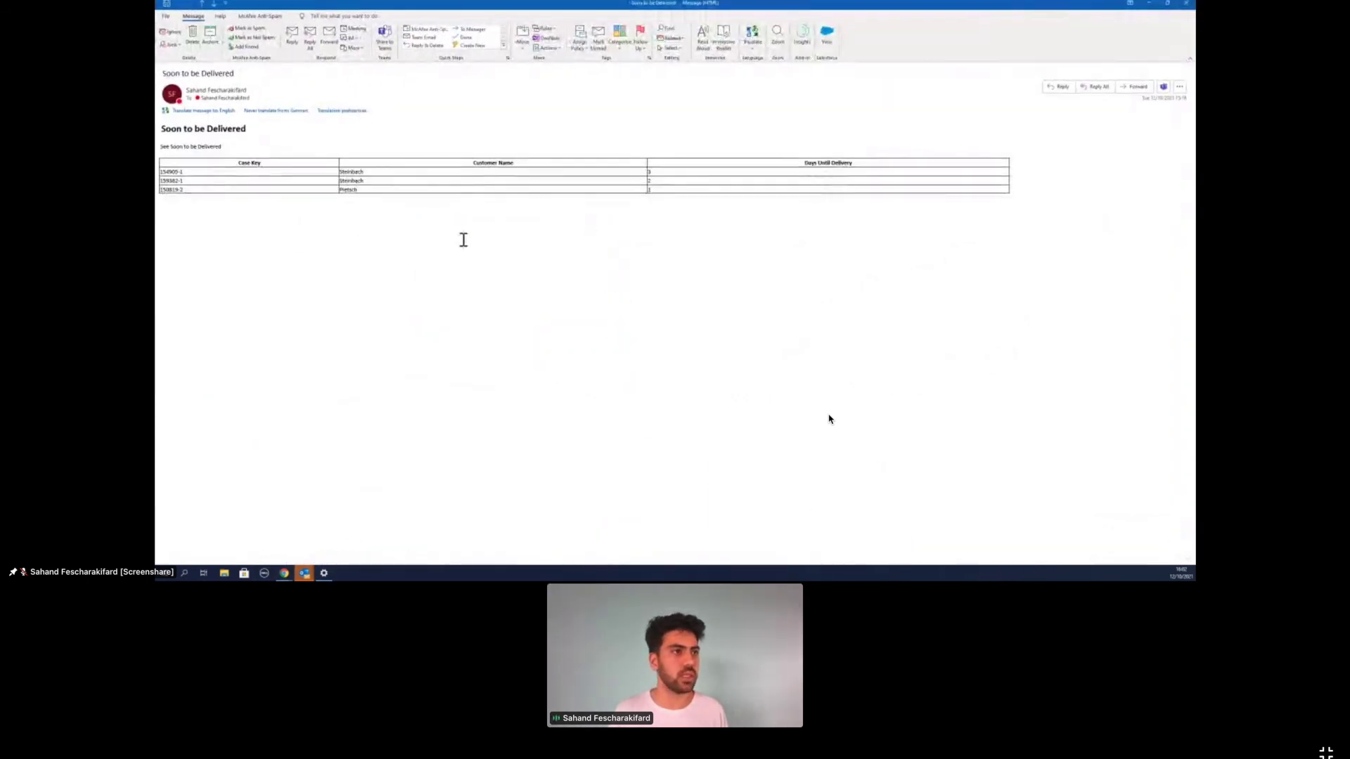
{"action": "left_click", "coordinate": [251, 156]}
{"action": "left_click", "coordinate": [595, 171]}
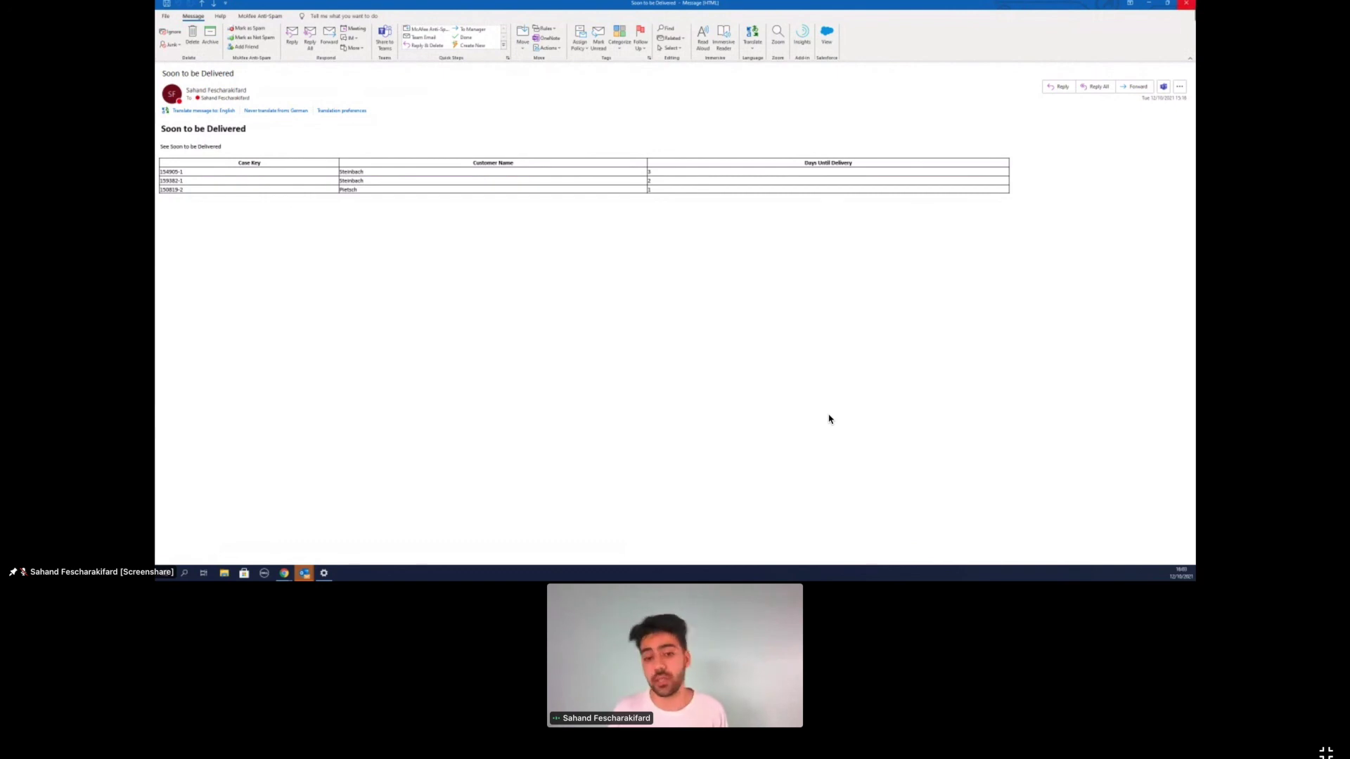
- Close the Outlook delivery email to return to the completed Late Delivery Action Flow
{"action": "left_click", "coordinate": [1186, 4]}
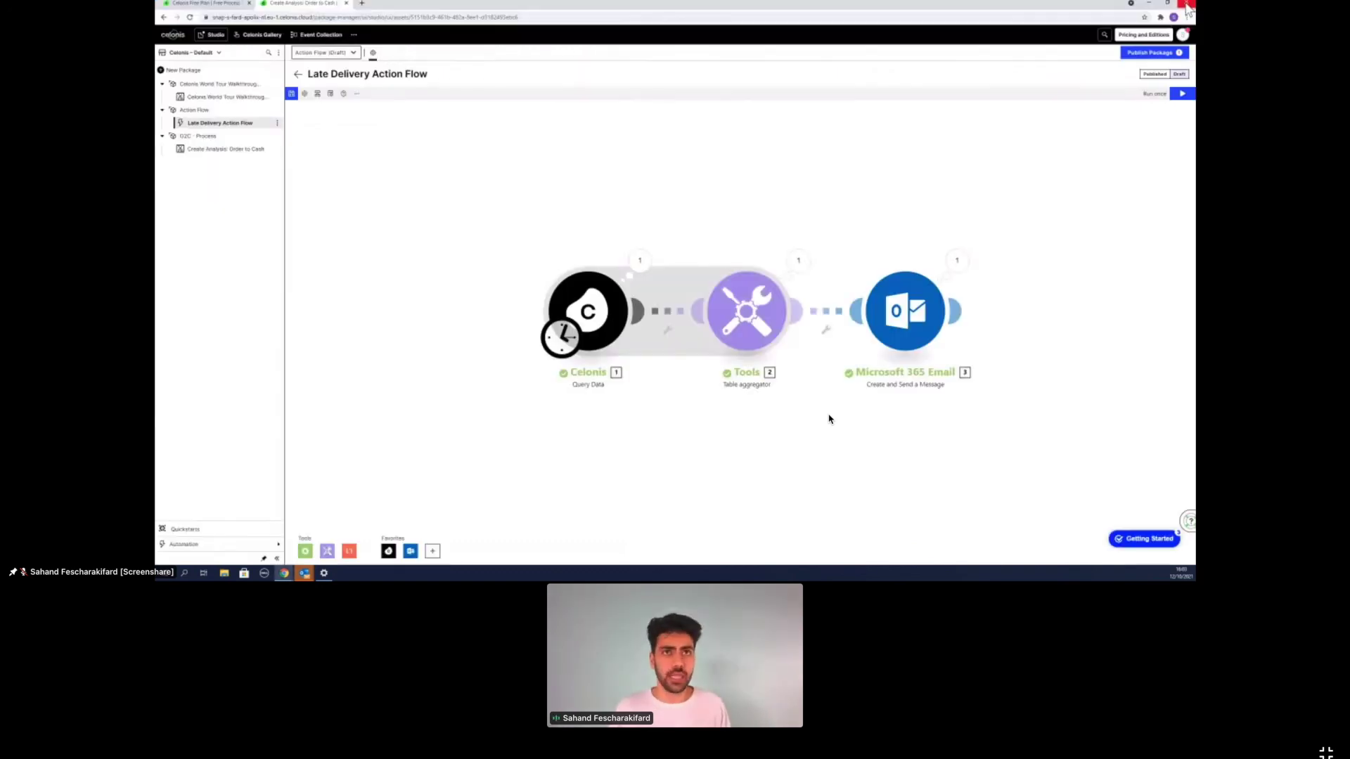